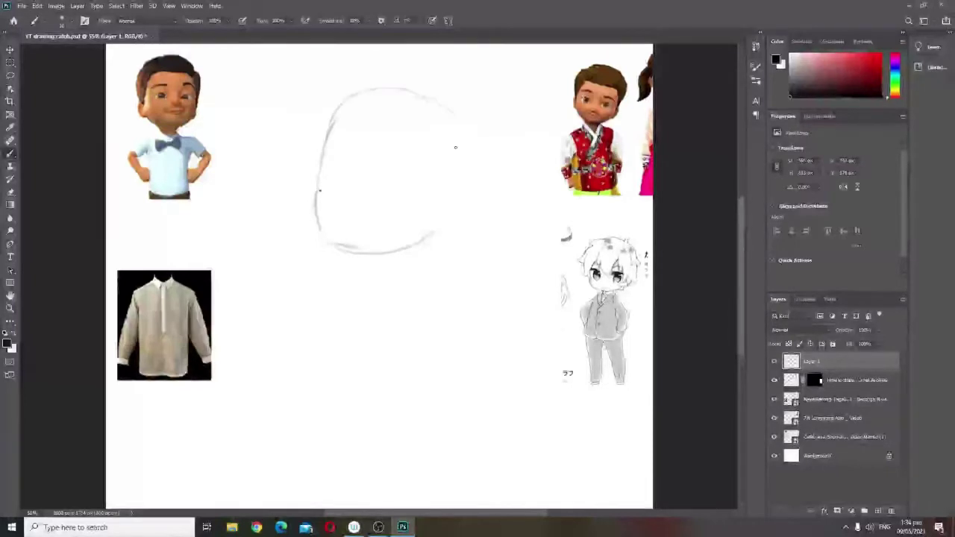
Sketch the rounded outline of the boy character's head between the reference images
drag(461, 185, 434, 243)
drag(326, 125, 321, 170)
mouse_move(316, 192)
mouse_down()
mouse_move(344, 251)
mouse_move(449, 240)
mouse_up()
drag(448, 232, 462, 215)
Transform the head sketch to adjust its size and placement, and apply the change
key(ctrl+t)
mouse_move(481, 260)
mouse_down()
mouse_move(488, 245)
mouse_move(457, 233)
mouse_up()
drag(440, 202, 448, 188)
click(493, 21)
Add crossed face guidelines and an ear to the head, and a long curve for the left side of the body
drag(373, 88, 370, 218)
drag(342, 156, 433, 158)
mouse_move(456, 155)
mouse_down()
mouse_move(462, 184)
mouse_move(438, 214)
mouse_move(365, 223)
mouse_move(341, 337)
mouse_move(342, 466)
mouse_up()
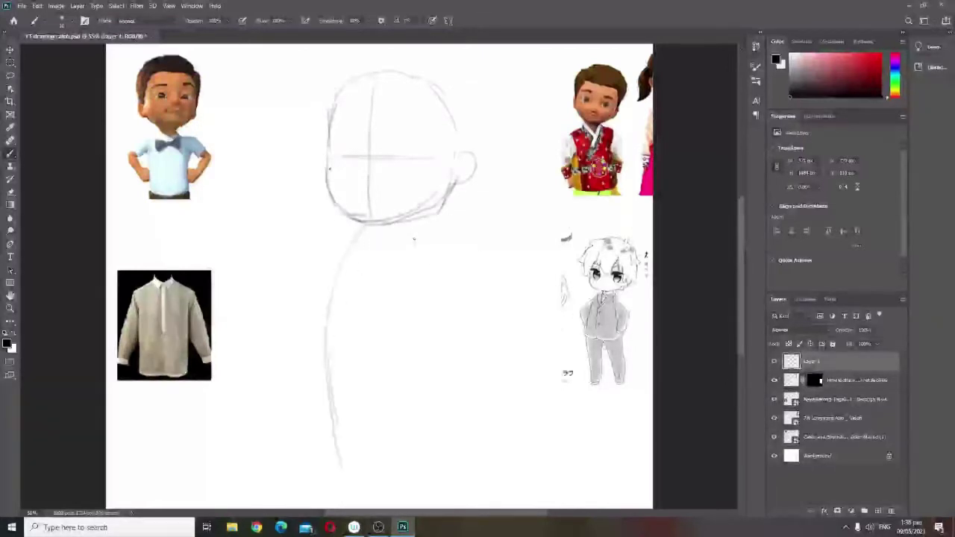
Sketch the right side of the body and the bent arms with hands resting on the hips
key(ctrl+z)
mouse_move(412, 236)
mouse_down()
mouse_move(446, 383)
mouse_move(456, 484)
mouse_up()
drag(410, 225, 468, 277)
key(ctrl+z)
drag(470, 279, 447, 350)
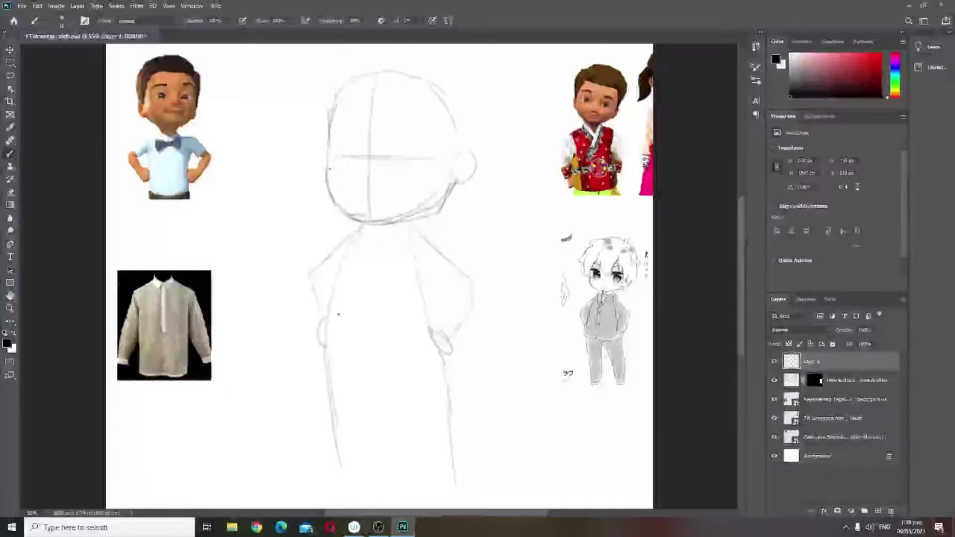
Rough in the curved shirt hem, both trouser legs and the feet
drag(353, 386, 451, 369)
drag(378, 390, 366, 314)
mouse_move(360, 309)
mouse_down()
mouse_move(371, 337)
mouse_move(364, 407)
mouse_up()
drag(372, 337, 396, 418)
drag(330, 415, 358, 421)
mouse_move(329, 419)
mouse_down()
mouse_move(365, 427)
mouse_move(444, 418)
mouse_up()
drag(399, 423, 428, 432)
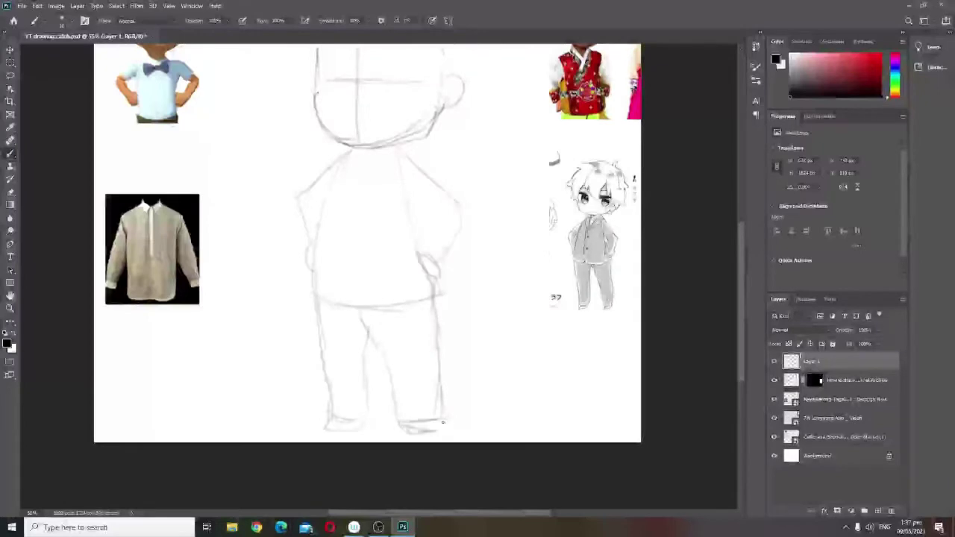
Sketch the hairline across the forehead and down to the ear, with the outer hair outline around the head
drag(402, 101, 474, 246)
drag(474, 247, 448, 240)
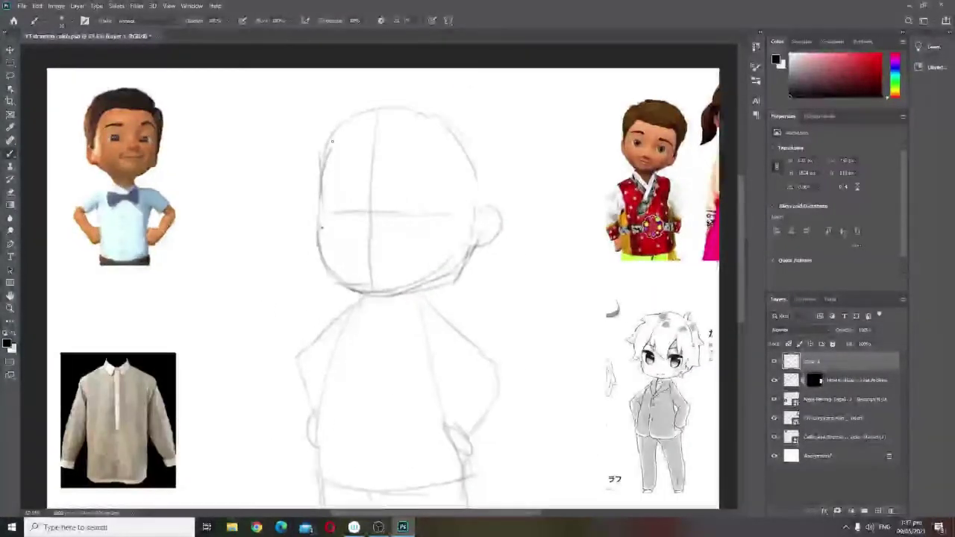
mouse_move(332, 141)
mouse_down()
mouse_move(432, 137)
mouse_move(452, 200)
mouse_up()
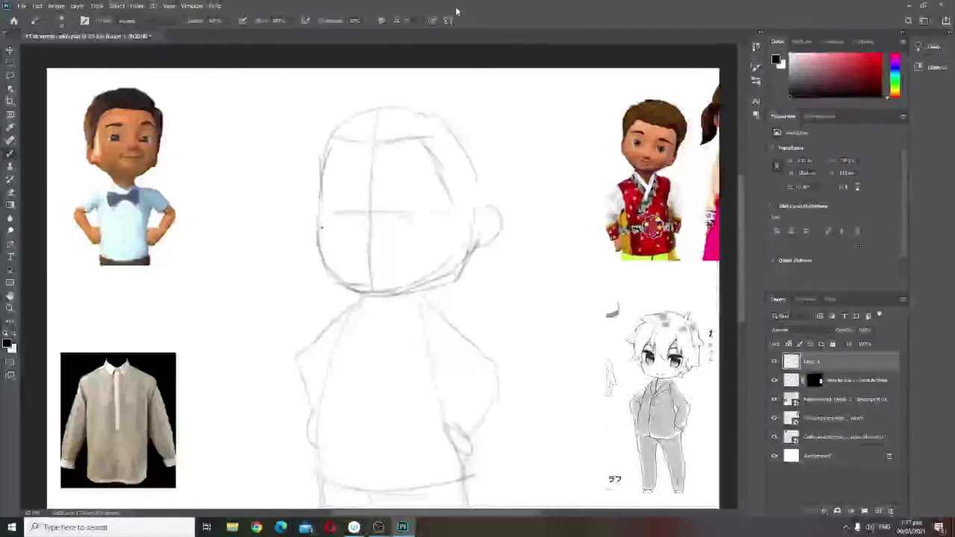
mouse_move(334, 140)
mouse_down()
mouse_move(320, 183)
mouse_move(308, 158)
mouse_move(320, 117)
mouse_move(434, 80)
mouse_move(494, 203)
mouse_up()
mouse_move(427, 286)
mouse_down()
mouse_move(454, 325)
mouse_move(485, 292)
mouse_move(491, 324)
mouse_up()
drag(330, 133, 420, 133)
drag(421, 134, 461, 220)
drag(461, 221, 473, 203)
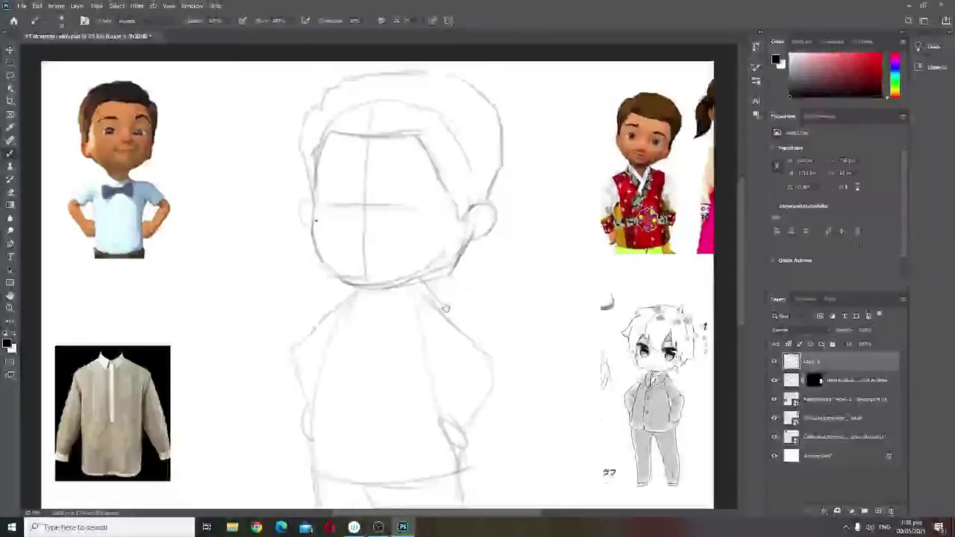
Sketch the eyes, eyebrows, nose and smiling mouth on the face, plus a centre line down the torso
scroll(388, 213, left, 2)
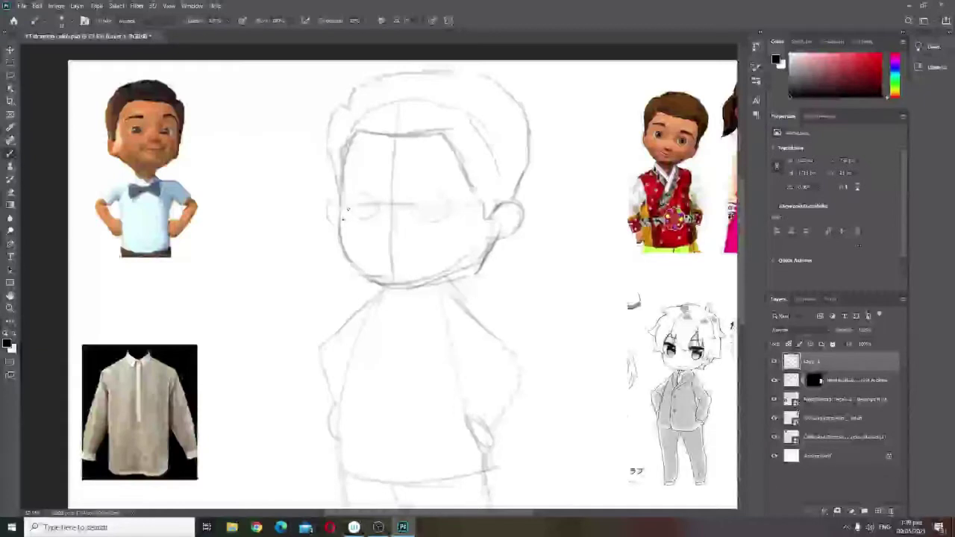
drag(408, 178, 434, 172)
drag(388, 134, 427, 130)
drag(358, 134, 331, 130)
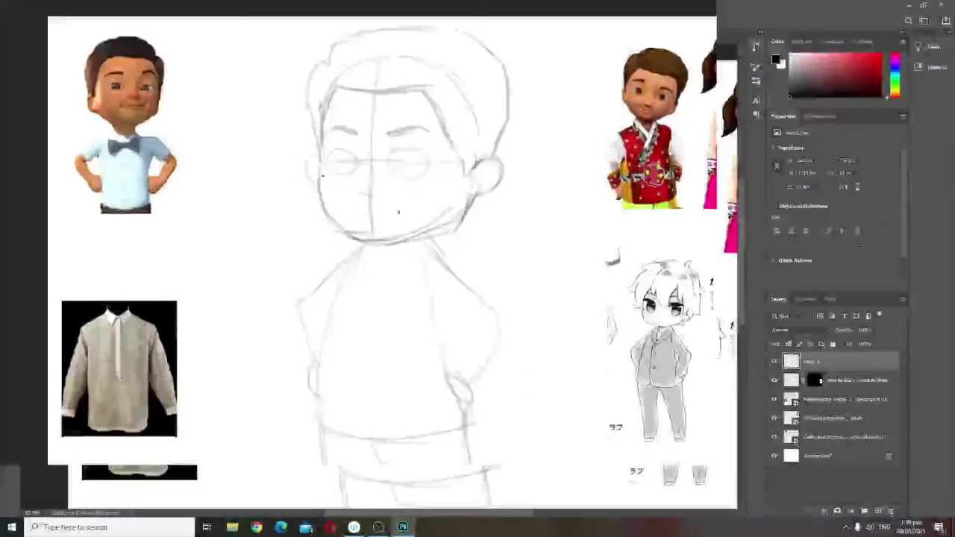
scroll(432, 138, down, 2)
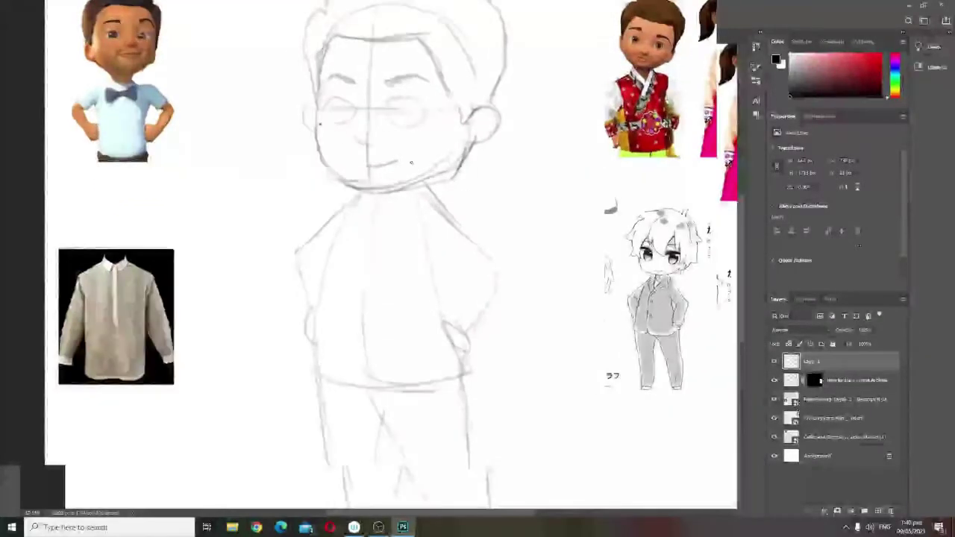
scroll(446, 150, down, 2)
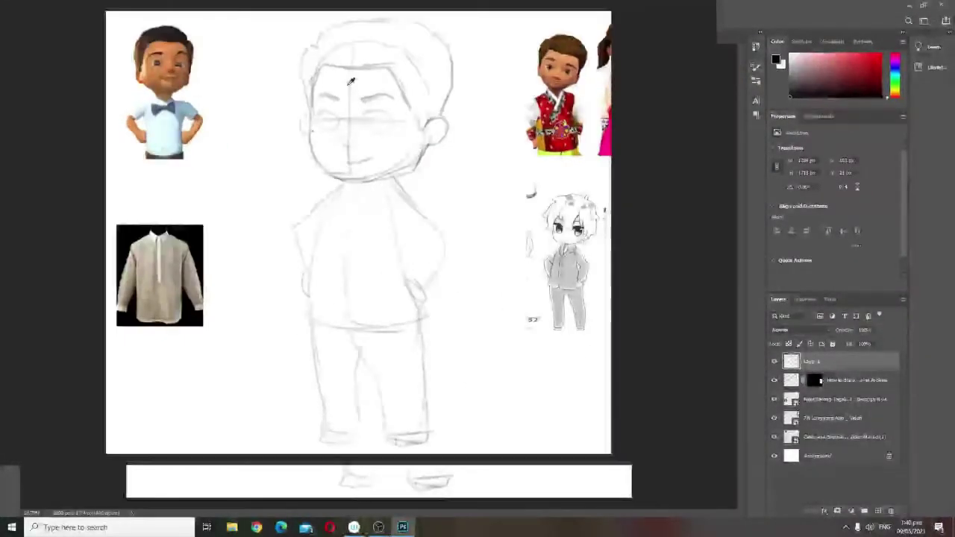
Sketch a pointed shirt collar under the chin and a narrow button placket down the chest
scroll(341, 85, up, 1)
mouse_move(343, 194)
mouse_down()
mouse_move(388, 200)
mouse_move(360, 209)
mouse_move(377, 218)
mouse_move(337, 200)
mouse_move(401, 196)
mouse_up()
mouse_move(358, 201)
mouse_down()
mouse_move(337, 199)
mouse_move(309, 227)
mouse_move(345, 282)
mouse_up()
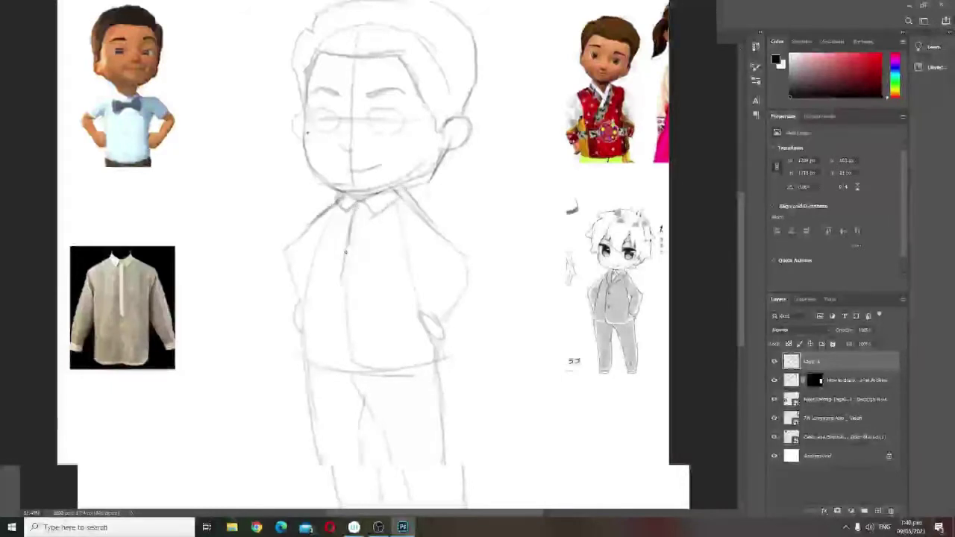
key(ctrl+z)
drag(357, 210, 348, 280)
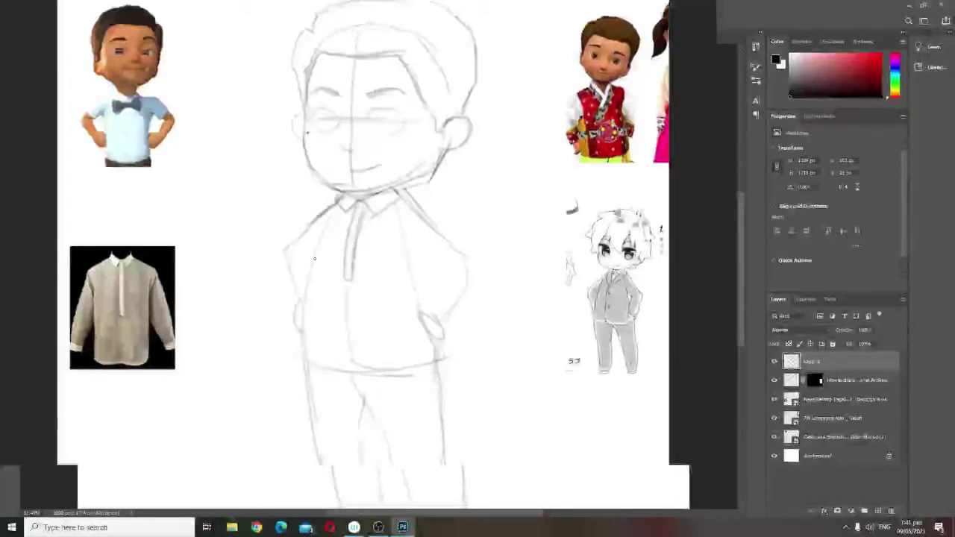
Darken the shirt's outline and hem, and redraw the right arm bent towards the hip
drag(349, 369, 439, 363)
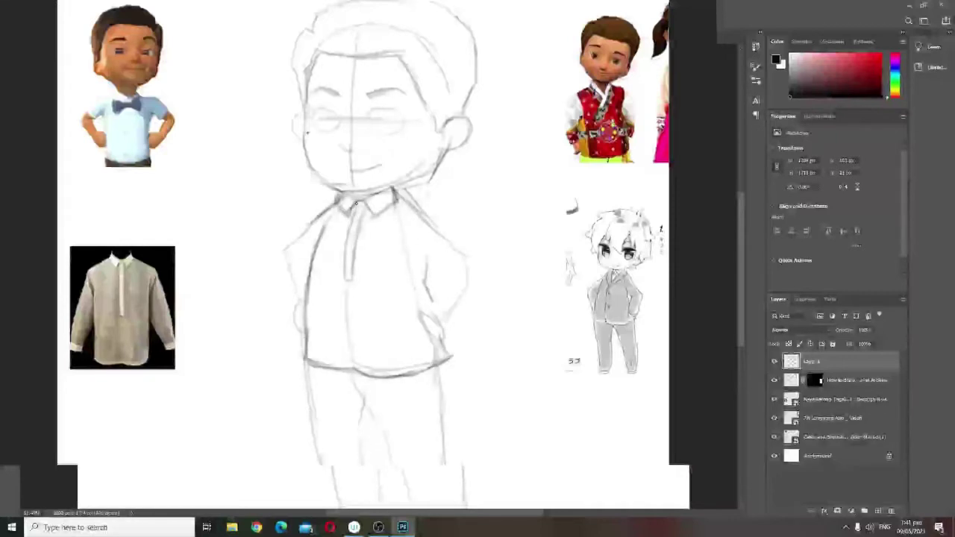
drag(419, 219, 463, 273)
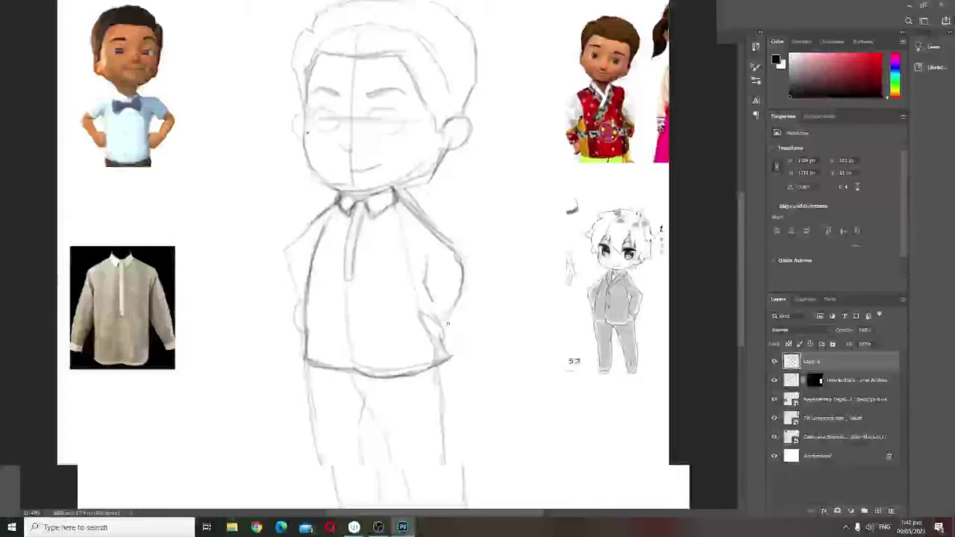
key(ctrl+z)
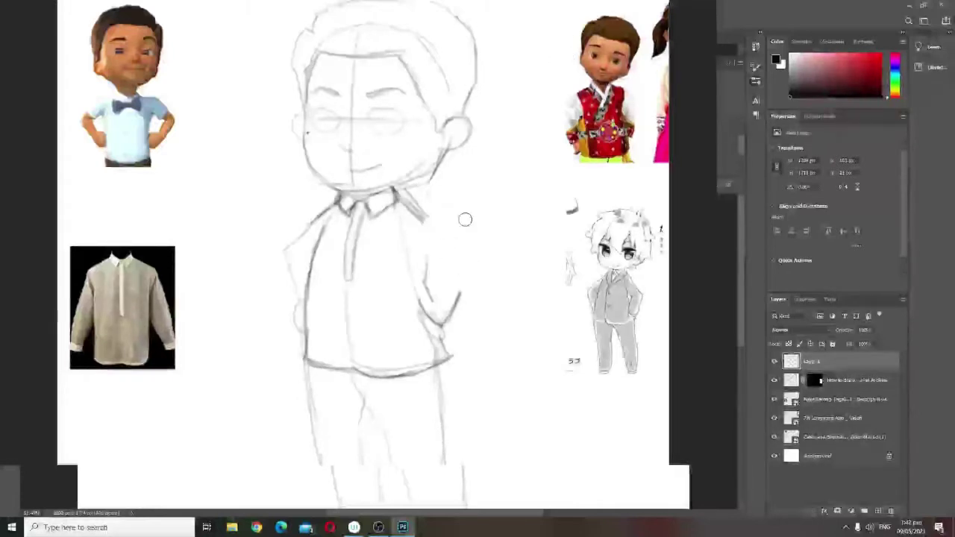
mouse_move(406, 203)
mouse_down()
mouse_move(470, 252)
mouse_move(429, 299)
mouse_move(458, 317)
mouse_up()
drag(471, 246, 454, 314)
Define the eyes with darker outlines and irises
mouse_move(429, 276)
mouse_down()
mouse_move(415, 244)
mouse_move(382, 244)
mouse_up()
drag(312, 139, 306, 149)
key(ctrl+z)
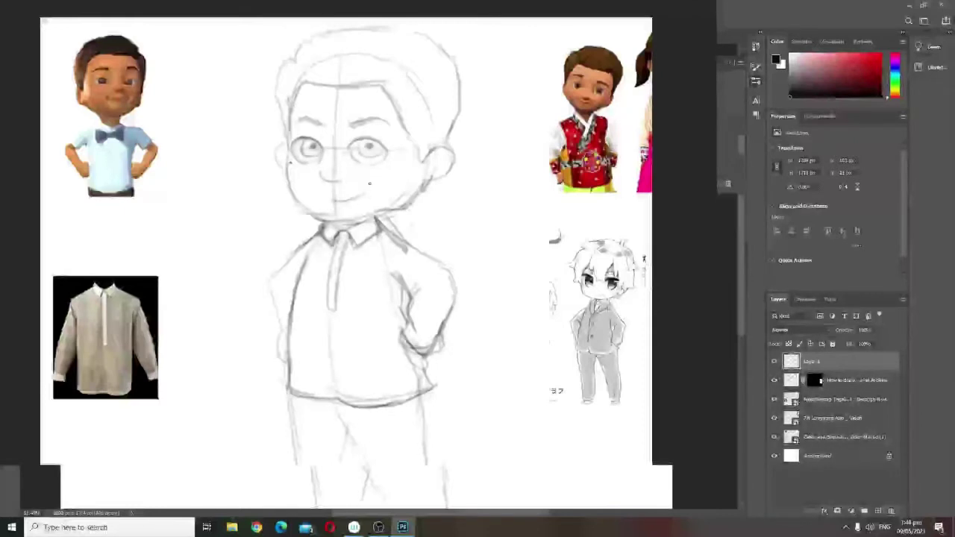
Darken the trouser legs and shoes, and refine the left arm and hand
key(ctrl+minus)
key(ctrl+minus)
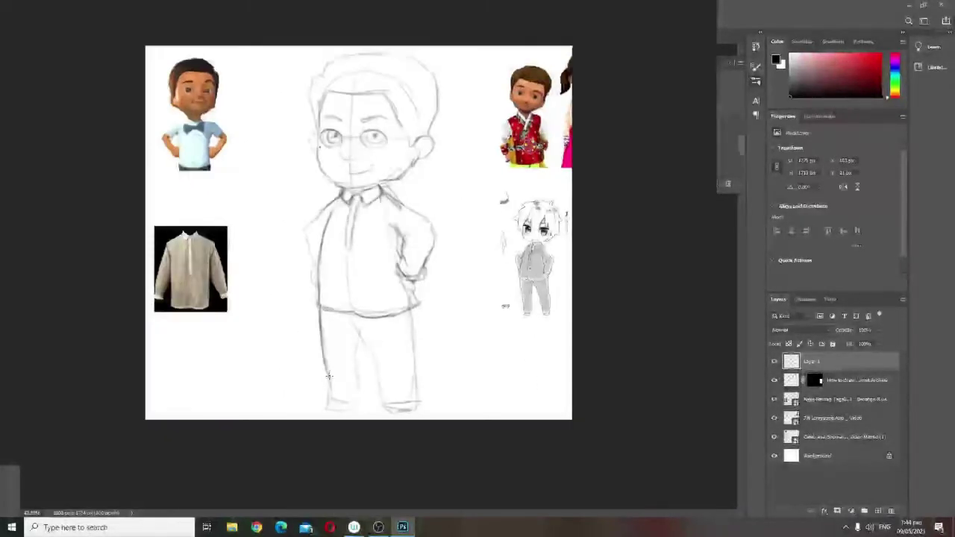
mouse_move(322, 354)
mouse_down()
mouse_move(330, 396)
mouse_move(324, 375)
mouse_move(359, 406)
mouse_move(354, 374)
mouse_move(373, 358)
mouse_move(384, 409)
mouse_move(416, 409)
mouse_up()
drag(410, 310, 417, 403)
drag(328, 409, 416, 412)
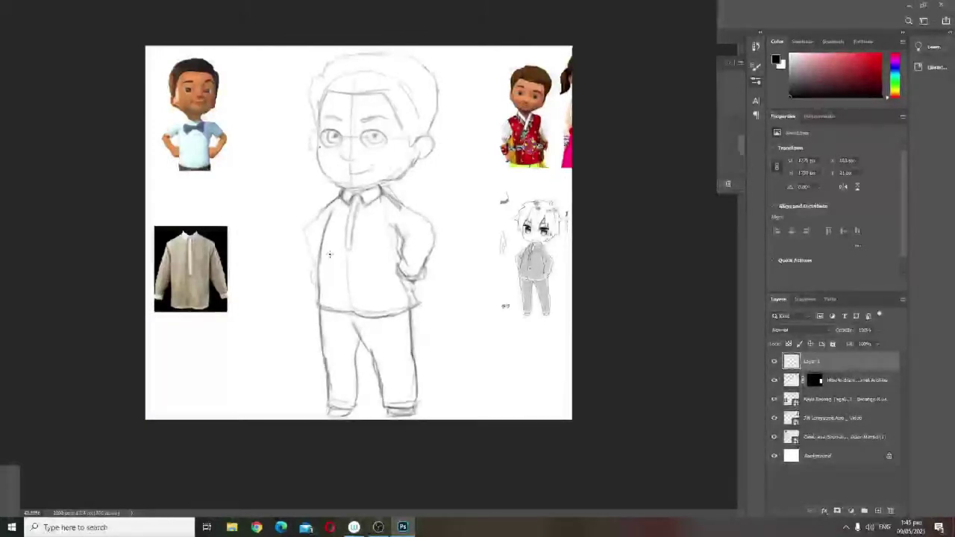
mouse_move(345, 192)
mouse_down()
mouse_move(298, 236)
mouse_move(317, 278)
mouse_up()
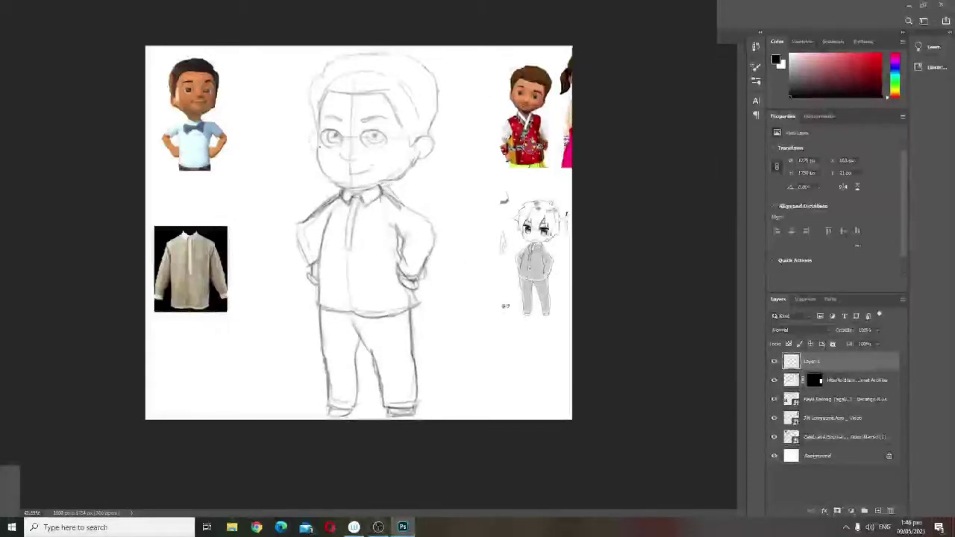
Flip the character sketch horizontally, erase stray lines around the shoulder and start a free transform
click(154, 346)
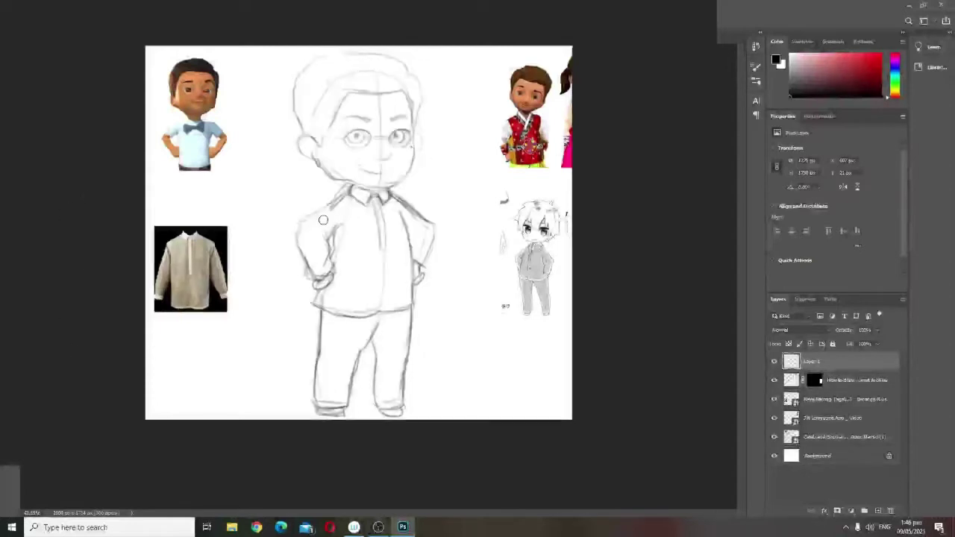
drag(322, 219, 358, 199)
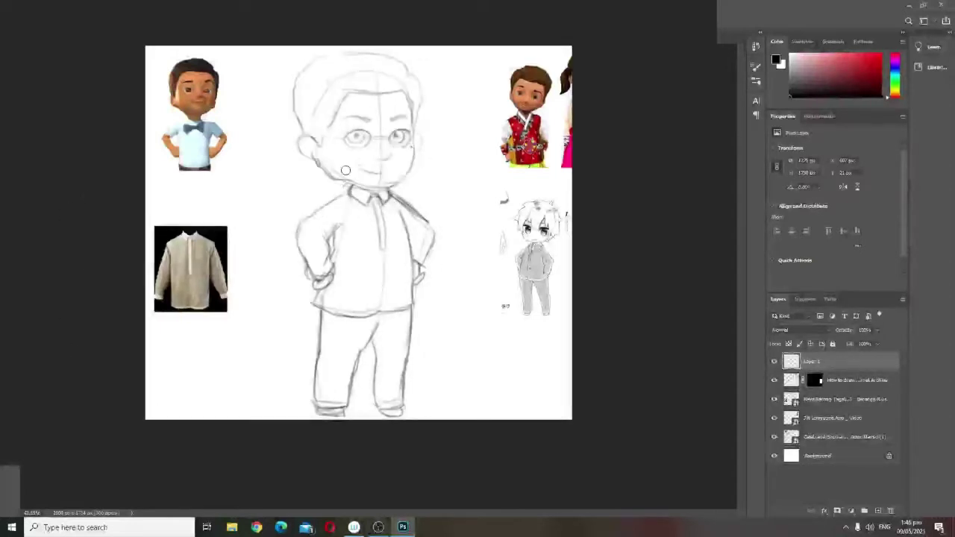
key(ctrl+t)
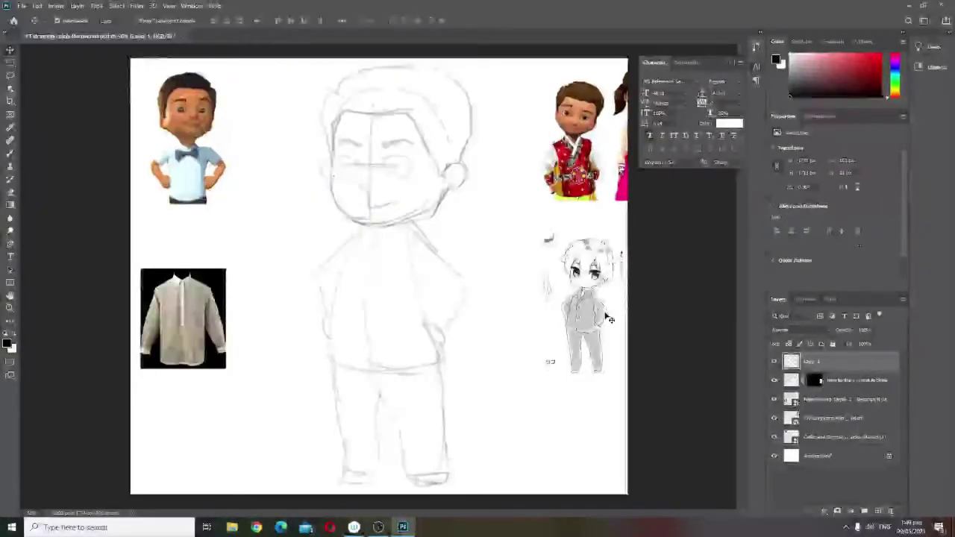
Ready the Brush tool with the Soft Round Pressure Opacity preset and undo the test stroke beside the figure
key(b)
scroll(363, 116, up, 2)
drag(363, 149, 356, 121)
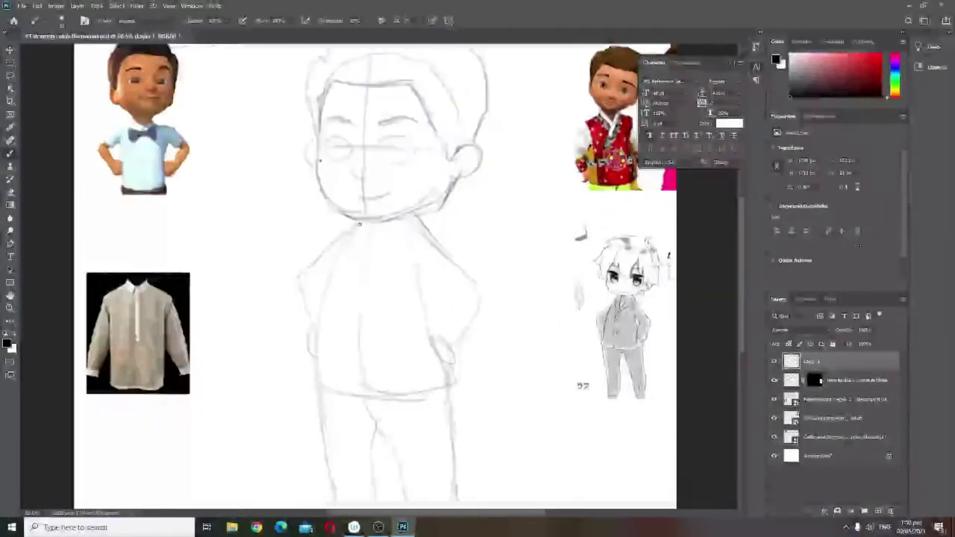
click(734, 57)
key(F5)
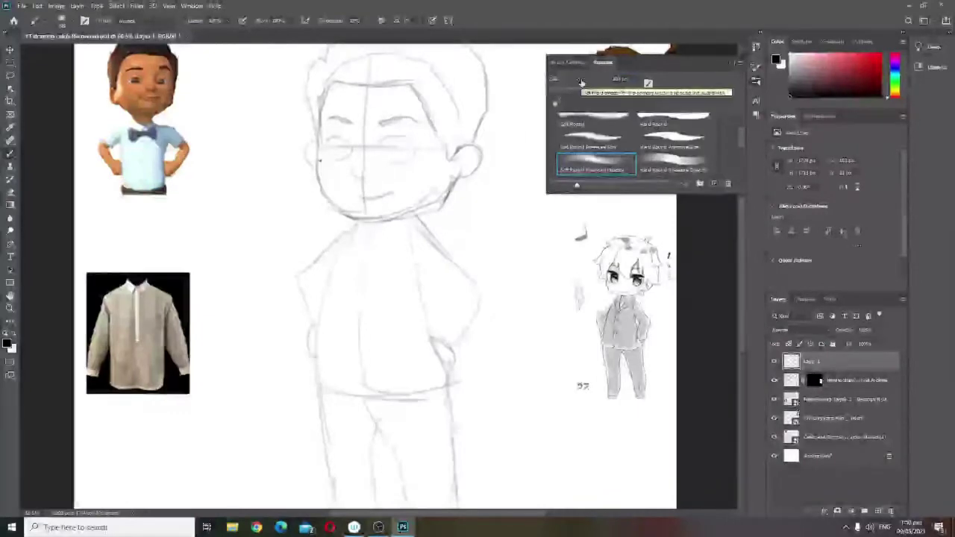
click(733, 57)
drag(277, 179, 279, 274)
key(ctrl+z)
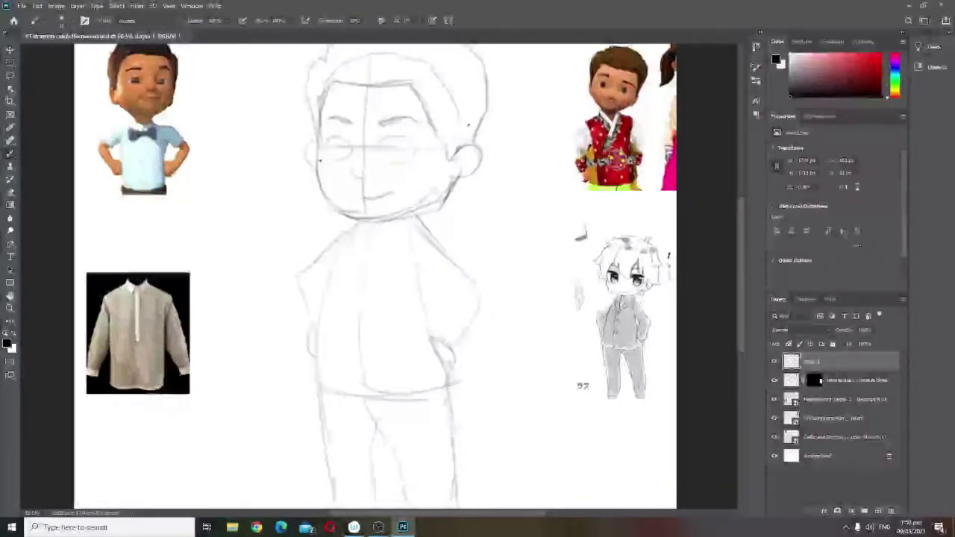
Darken the hair outline, upper eyelids, nose, mouth and jaw of the recovered sketch
drag(408, 272, 394, 323)
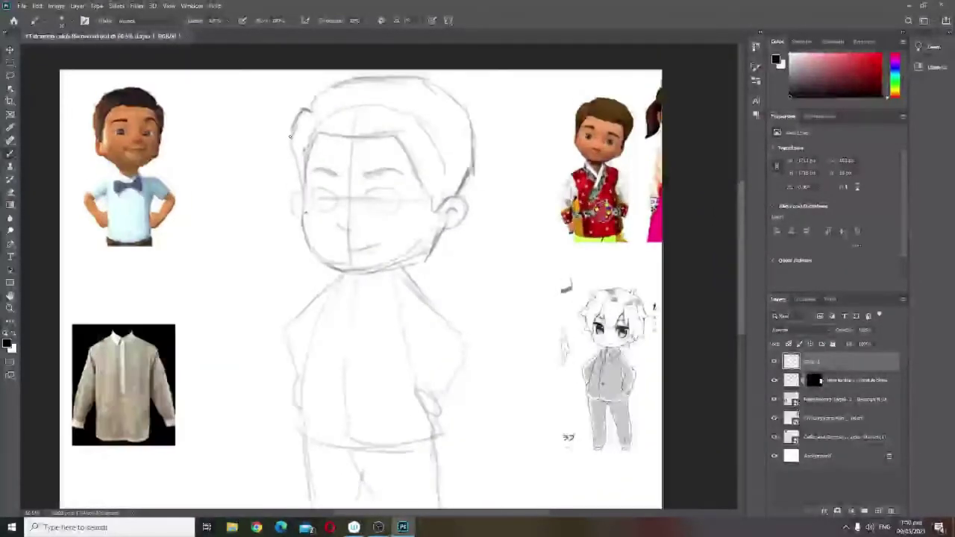
drag(366, 195, 353, 174)
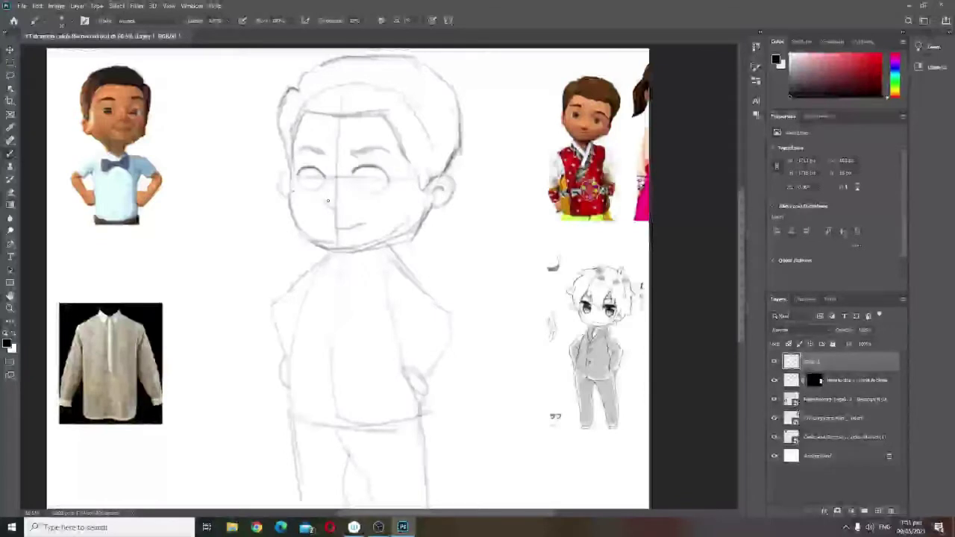
drag(294, 188, 315, 123)
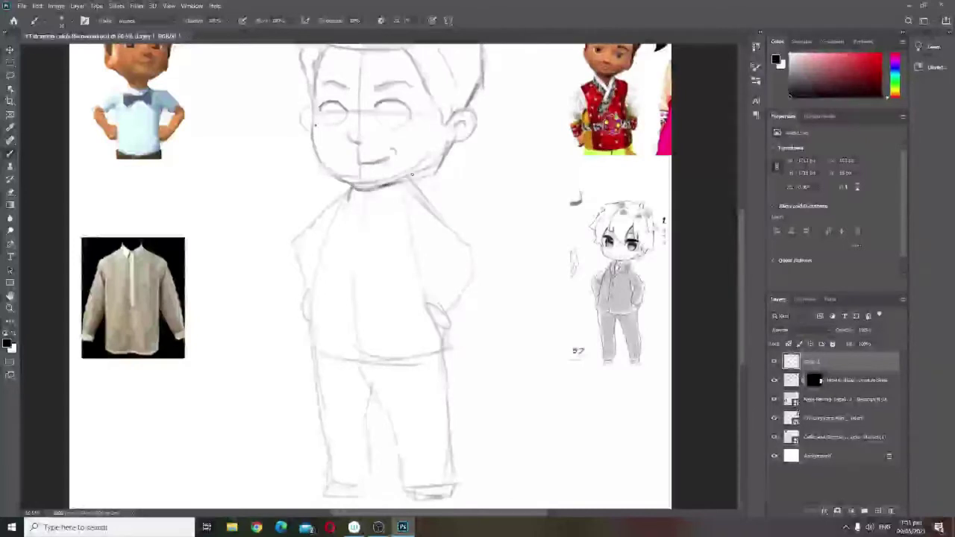
Draw the pointed shirt collar and darken the left side of the shirt and the left arm
mouse_move(361, 189)
mouse_down()
mouse_move(414, 185)
mouse_move(369, 193)
mouse_move(313, 299)
mouse_up()
key(ctrl+z)
drag(347, 200, 315, 300)
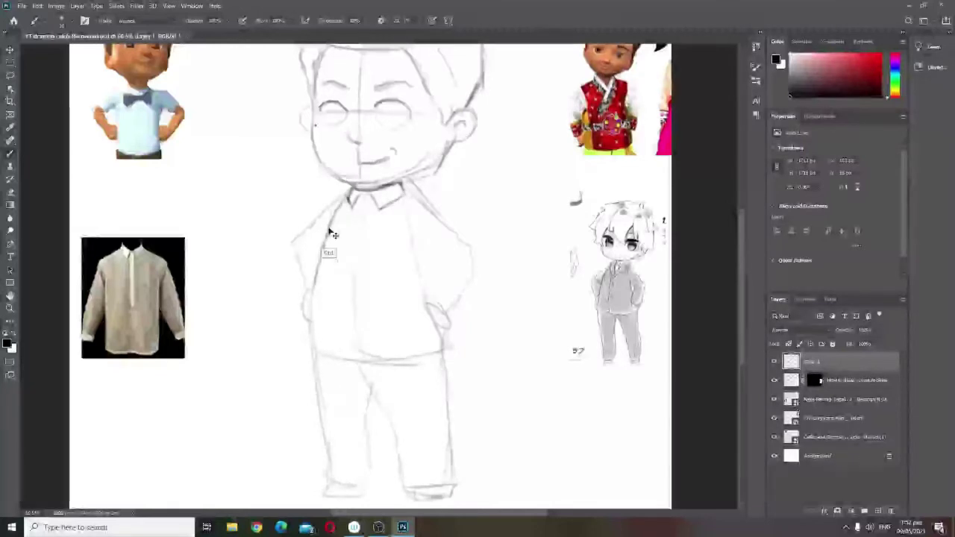
mouse_move(348, 196)
mouse_down()
mouse_move(302, 231)
mouse_move(286, 261)
mouse_move(313, 290)
mouse_up()
key(ctrl+z)
key(e)
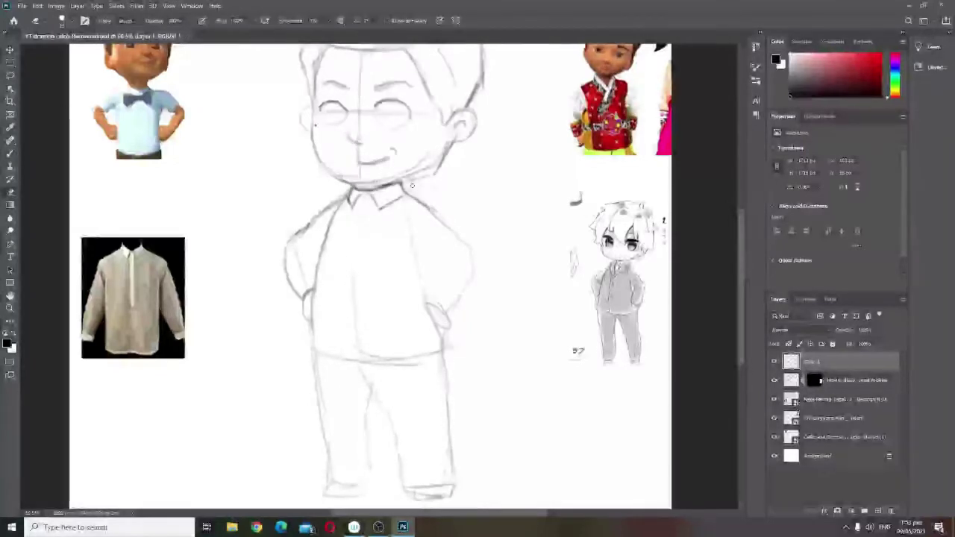
Redraw the right shoulder, bent sleeve and hand on the hip with darker lines
key(b)
drag(407, 192, 472, 247)
key(ctrl+z)
mouse_move(406, 192)
mouse_down()
mouse_move(457, 299)
mouse_move(422, 319)
mouse_move(438, 276)
mouse_move(421, 291)
mouse_up()
drag(441, 325, 452, 347)
Draw the narrow button placket down the shirt front, clean up its lines and add the right armpit crease
mouse_move(359, 200)
mouse_down()
mouse_move(374, 199)
mouse_move(349, 289)
mouse_move(361, 292)
mouse_move(368, 218)
mouse_move(359, 291)
mouse_up()
key(e)
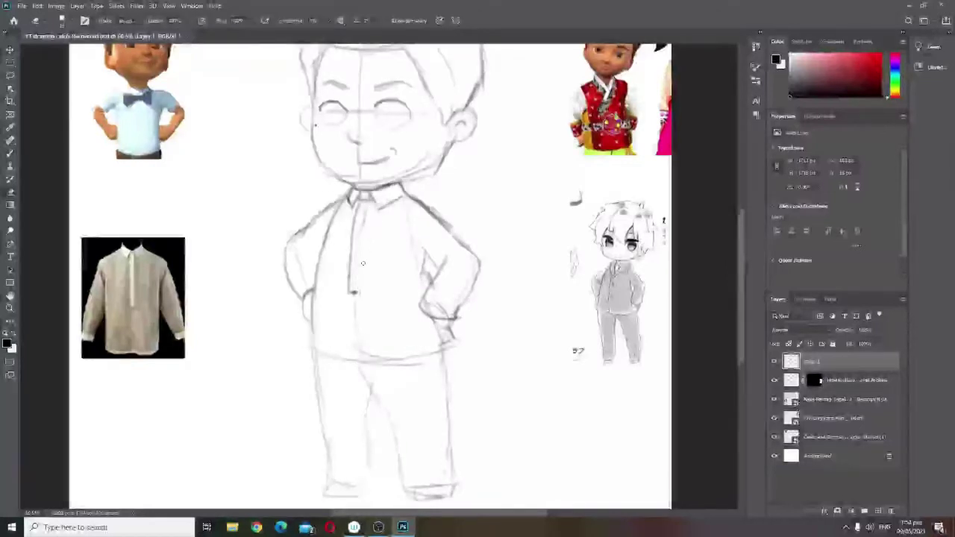
mouse_move(342, 242)
mouse_down()
mouse_move(345, 217)
mouse_move(340, 249)
mouse_up()
key(b)
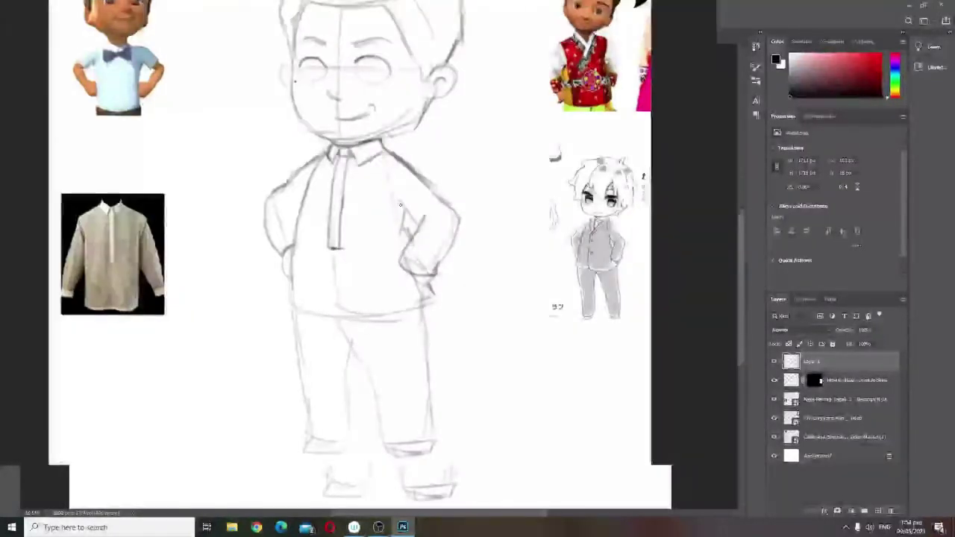
drag(394, 204, 410, 235)
Draw the eye outlines and irises, and refine the jawline from the ear to the chin
drag(365, 2, 362, 19)
drag(300, 117, 306, 133)
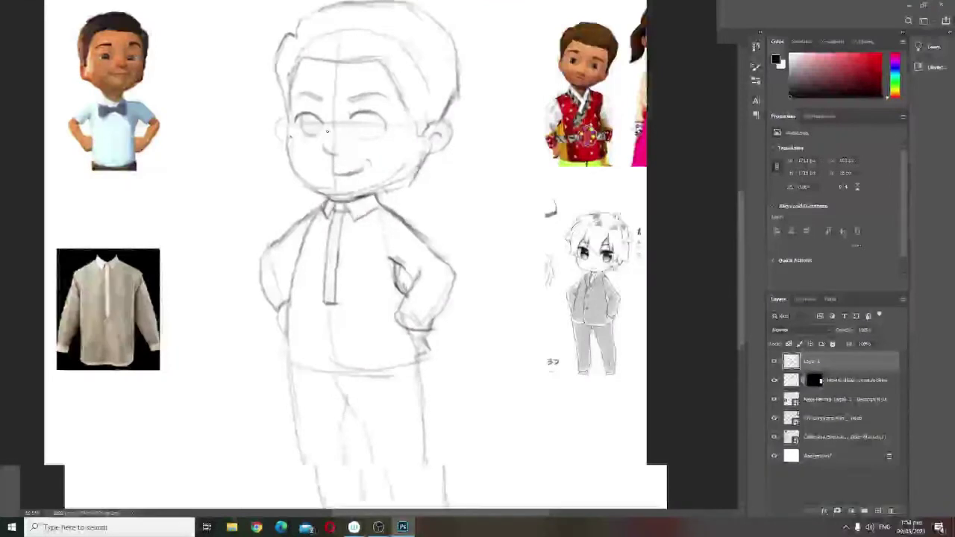
mouse_move(359, 116)
mouse_down()
mouse_move(370, 135)
mouse_move(372, 126)
mouse_up()
drag(311, 123, 314, 126)
mouse_move(422, 159)
mouse_down()
mouse_move(412, 179)
mouse_move(426, 173)
mouse_move(352, 190)
mouse_up()
key(e)
key(b)
Refine the right hand and fingers below the sleeve cuff
scroll(470, 279, down, 2)
scroll(470, 279, up, 3)
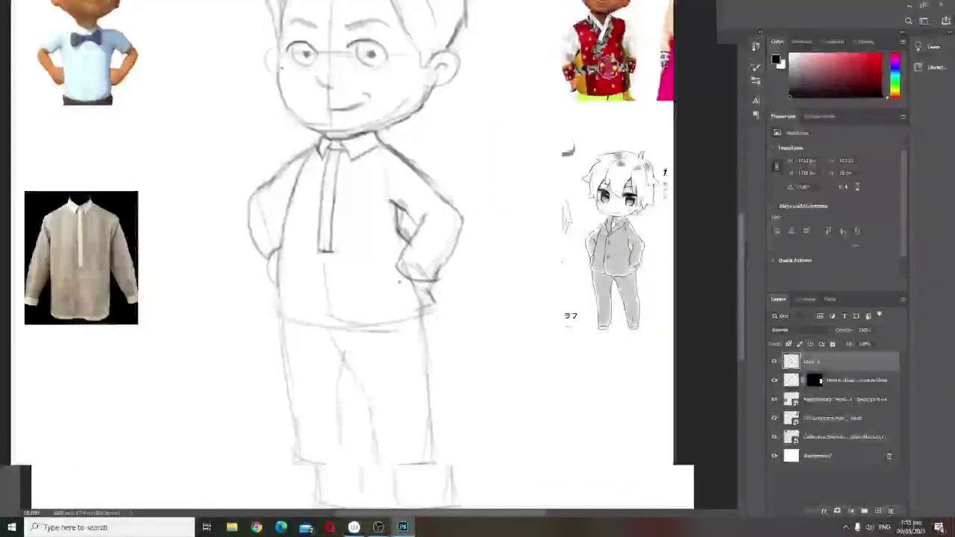
drag(400, 280, 418, 293)
drag(419, 281, 432, 294)
Darken the left hand, the shirt's lower edge and hem, and the outlines of the trouser legs and right shoe
mouse_move(278, 218)
mouse_down()
mouse_move(291, 154)
mouse_move(273, 146)
mouse_up()
mouse_move(276, 208)
mouse_down()
mouse_move(272, 232)
mouse_move(370, 255)
mouse_up()
mouse_move(325, 249)
mouse_down()
mouse_move(432, 237)
mouse_move(429, 229)
mouse_up()
mouse_move(275, 246)
mouse_down()
mouse_move(276, 192)
mouse_move(297, 348)
mouse_move(340, 321)
mouse_move(338, 271)
mouse_move(364, 285)
mouse_move(416, 352)
mouse_move(426, 276)
mouse_move(420, 362)
mouse_move(383, 355)
mouse_up()
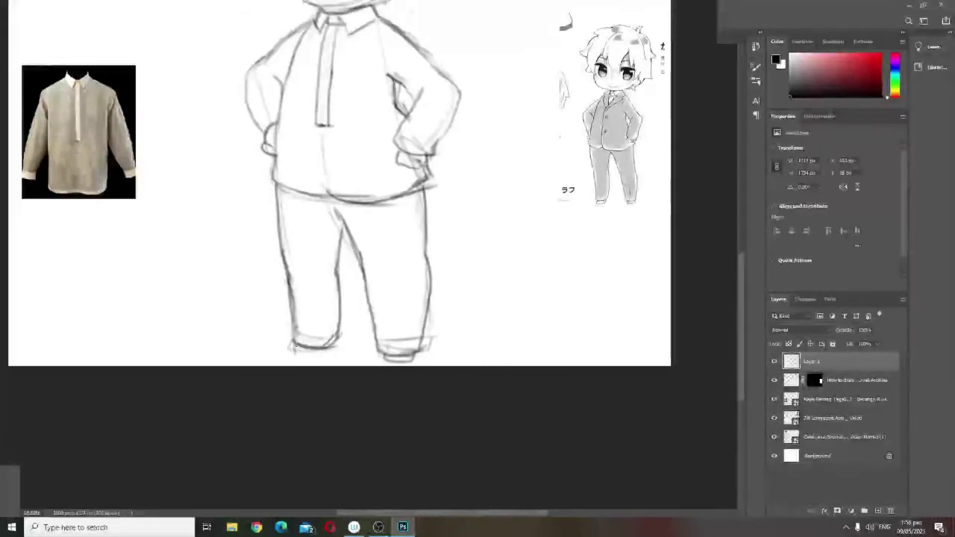
Show the brush presets and test the pressure-sensitive brush with a scribble beside the figure, undoing the scribble
scroll(346, 344, down, 5)
scroll(340, 205, up, 1)
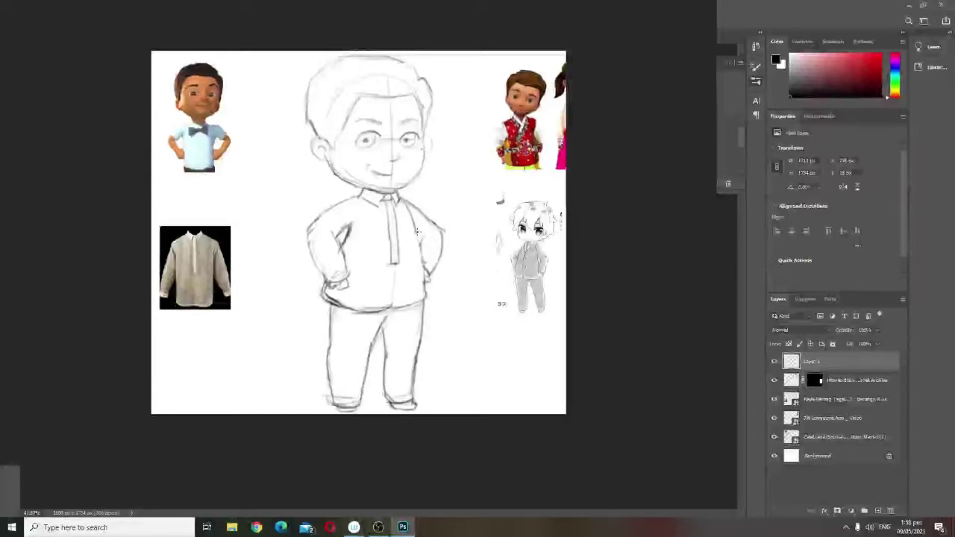
click(730, 63)
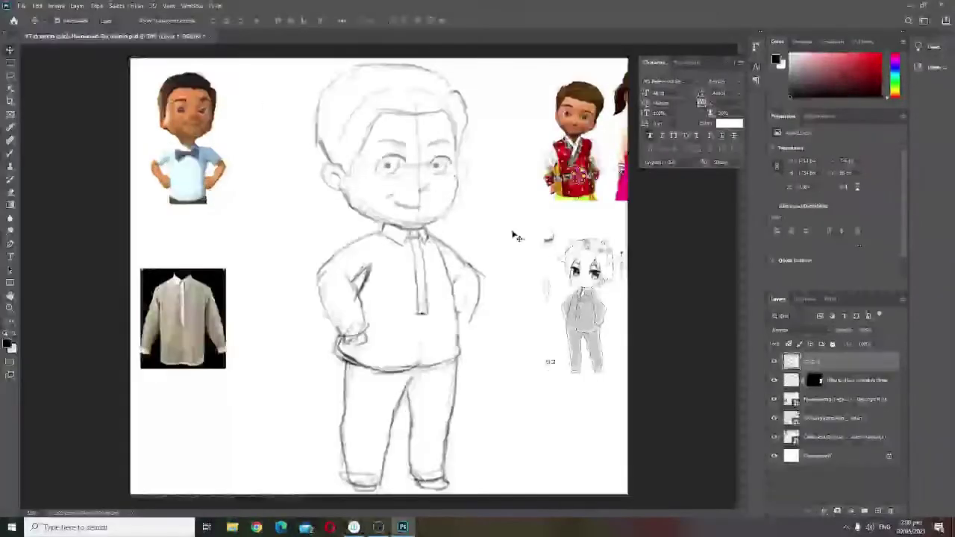
click(192, 6)
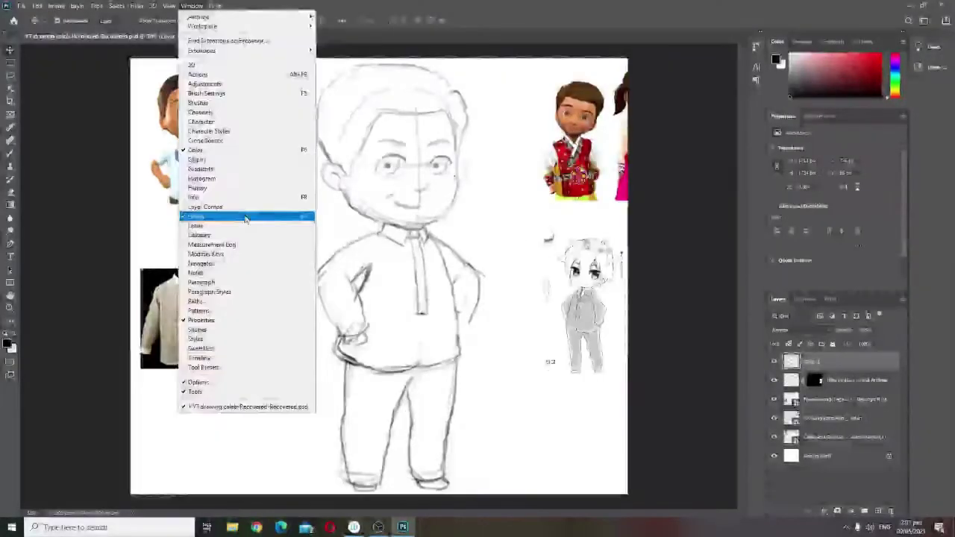
click(198, 102)
drag(302, 248, 307, 226)
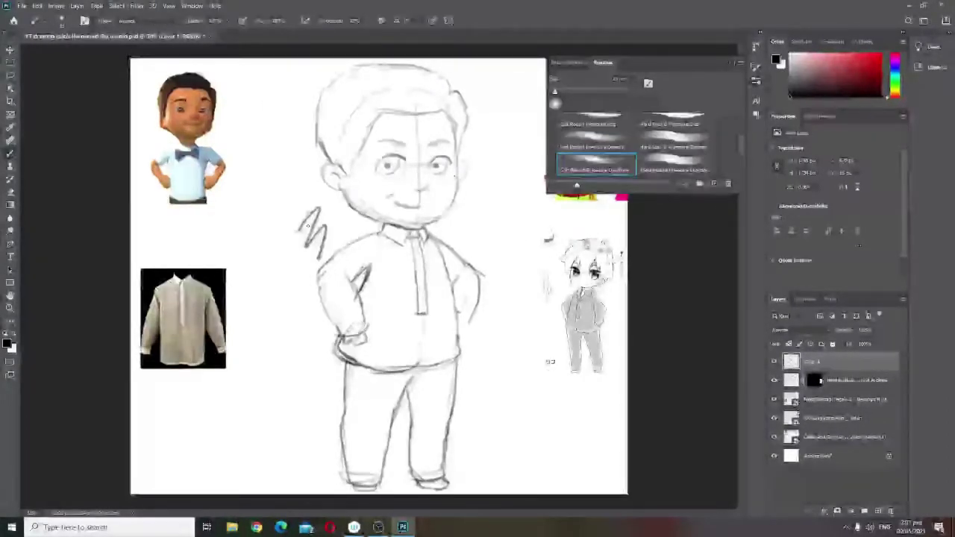
key(ctrl+z)
Redraw the arm on the figure's right side, from the shoulder around the bent elbow to the hand on the hip
drag(485, 270, 474, 322)
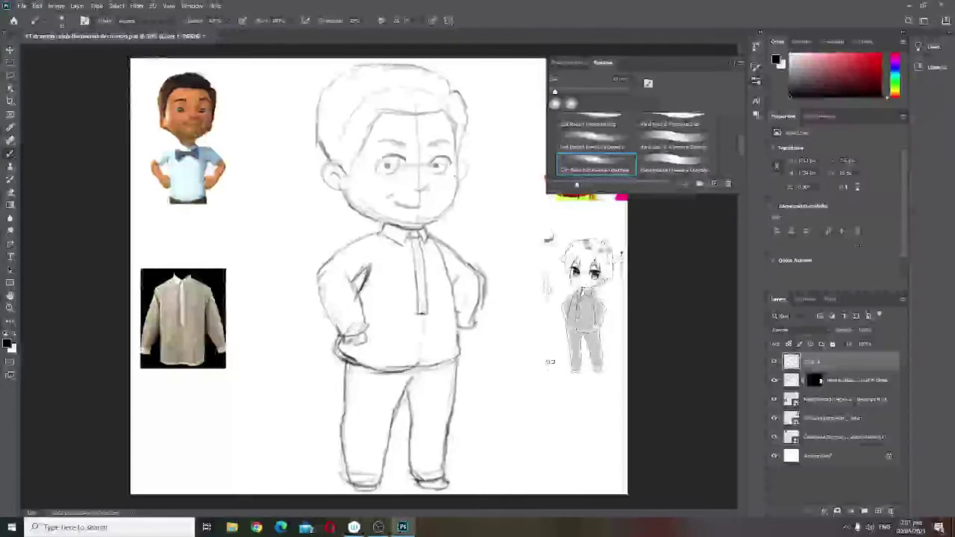
drag(483, 288, 469, 327)
drag(464, 276, 449, 301)
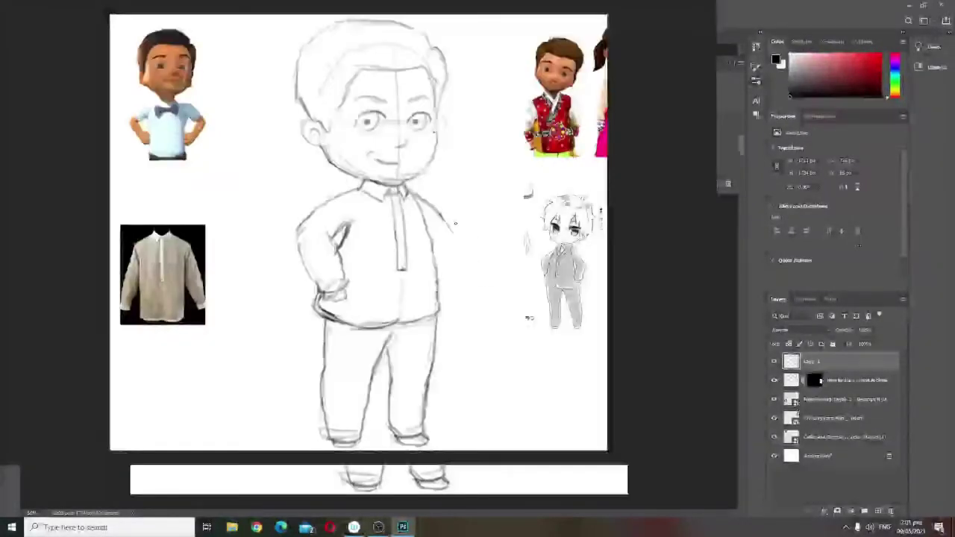
drag(456, 233, 438, 300)
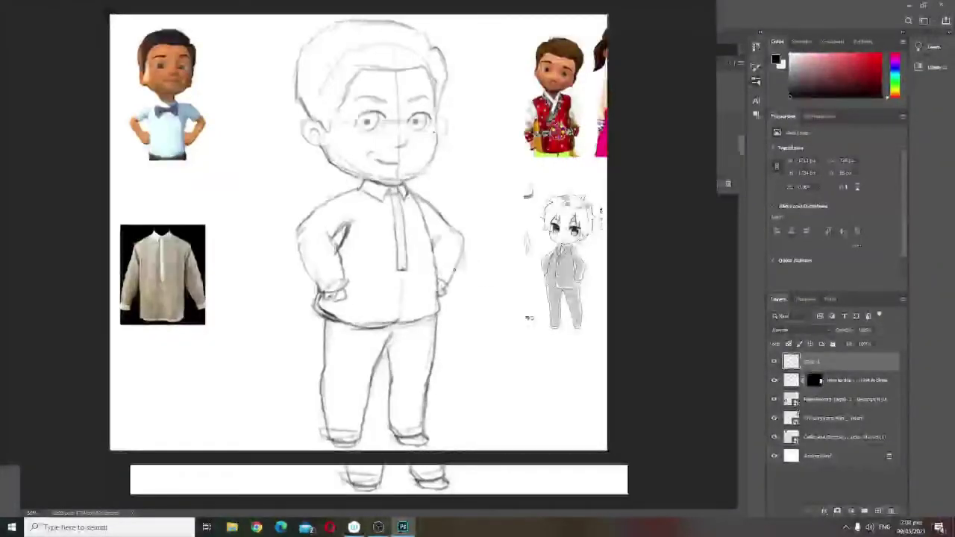
mouse_move(426, 200)
mouse_down()
mouse_move(452, 216)
mouse_move(466, 251)
mouse_up()
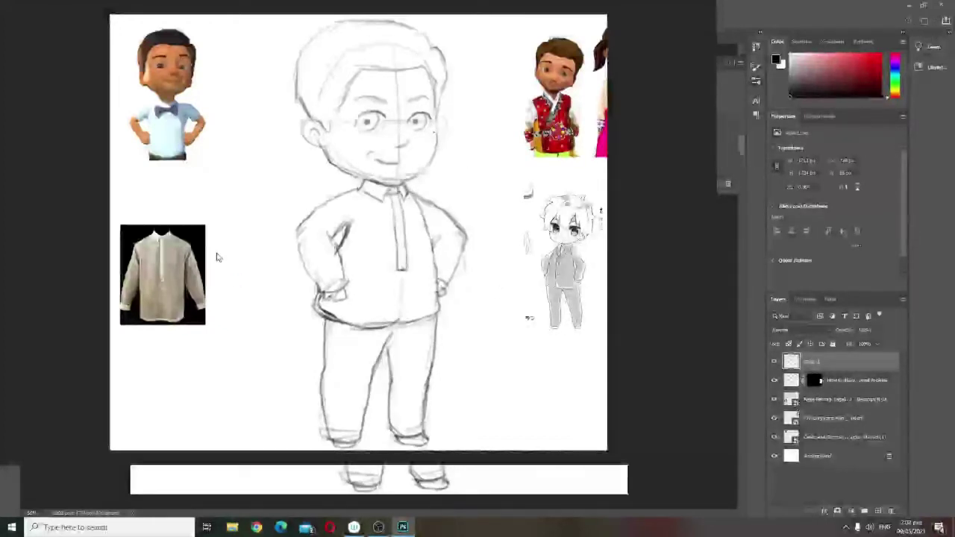
mouse_move(418, 184)
mouse_down()
mouse_move(455, 31)
mouse_move(418, 183)
mouse_up()
mouse_move(316, 155)
mouse_down()
mouse_move(503, 269)
mouse_move(475, 281)
mouse_move(415, 266)
mouse_up()
key(ctrl+t)
key(Return)
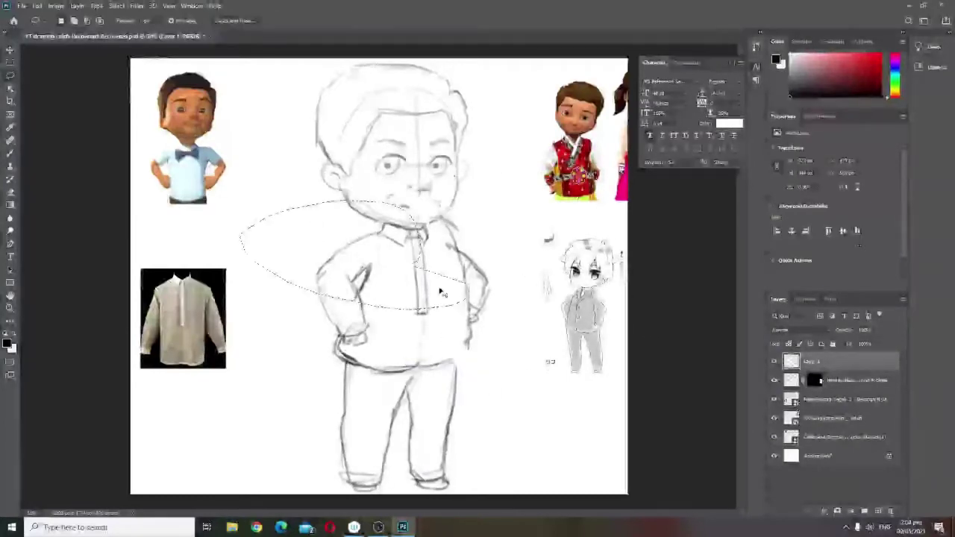
key(ctrl+t)
key(Return)
key(v)
key(ctrl+z)
key(ctrl+z)
key(ctrl+z)
key(ctrl+z)
key(ctrl+z)
key(ctrl+z)
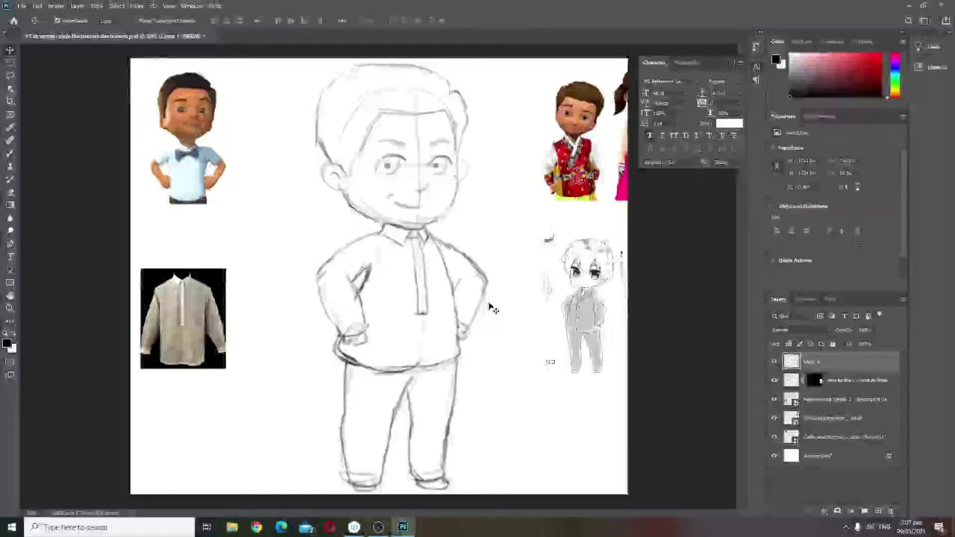
Select the head with the Lasso, shift it slightly to the right over the neck and adjust it with Free Transform
click(435, 144)
key(l)
mouse_move(386, 225)
mouse_down()
mouse_move(492, 171)
mouse_move(395, 227)
mouse_up()
key(v)
drag(411, 185, 408, 185)
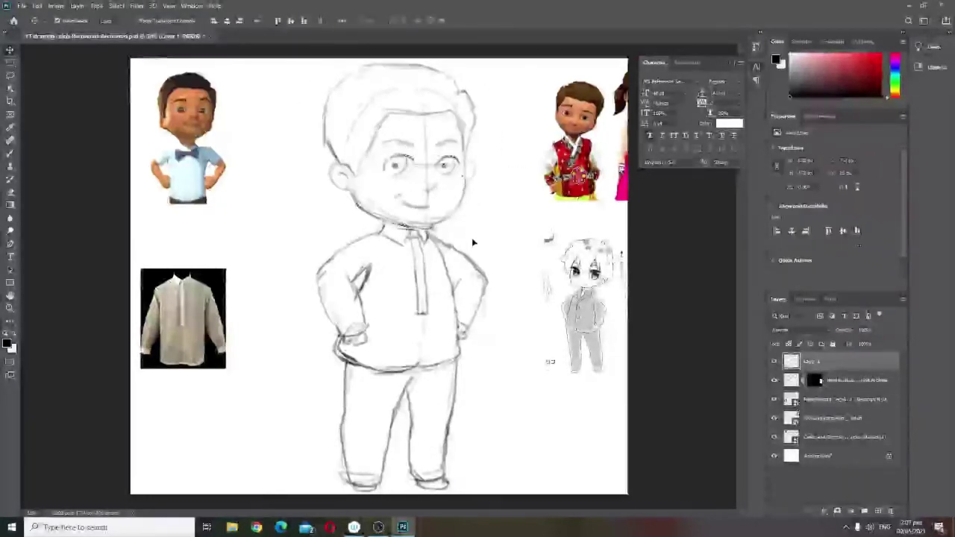
key(ctrl+t)
key(Return)
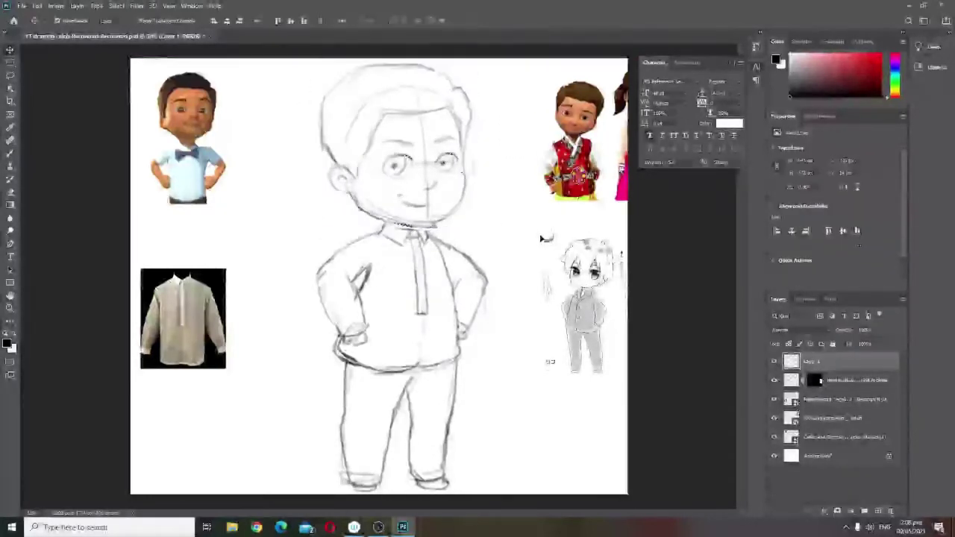
Show the brush presets over the canvas's upper-left corner and expand the General Brushes group
click(192, 5)
click(197, 103)
mouse_move(699, 64)
mouse_down()
mouse_move(490, 82)
mouse_move(175, 44)
mouse_up()
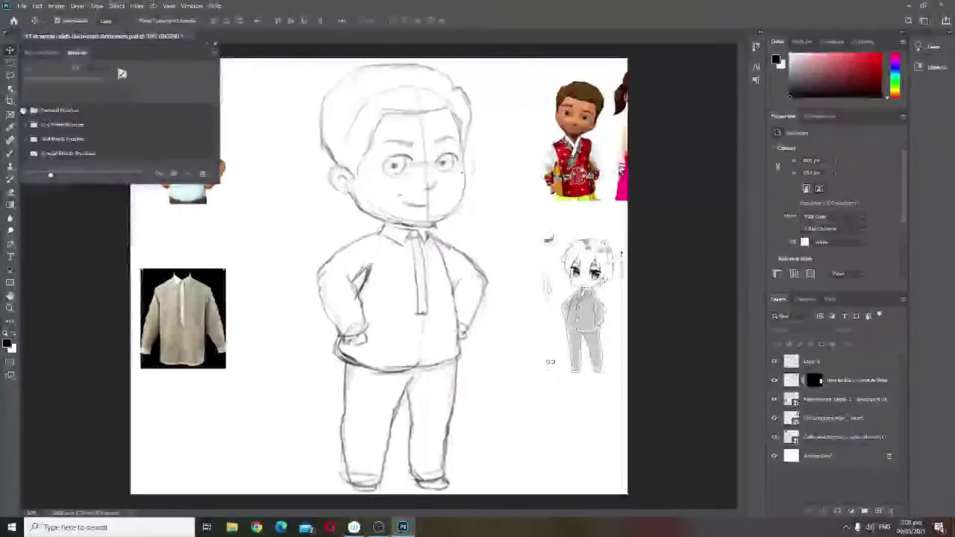
click(26, 110)
Choose the Soft Round Pressure Opacity brush for the sketch layer, trying brushes with scribbles beside the figure and undoing them
key(b)
click(823, 364)
mouse_move(247, 244)
mouse_down()
mouse_move(285, 252)
mouse_move(279, 290)
mouse_up()
key(ctrl+b)
click(578, 120)
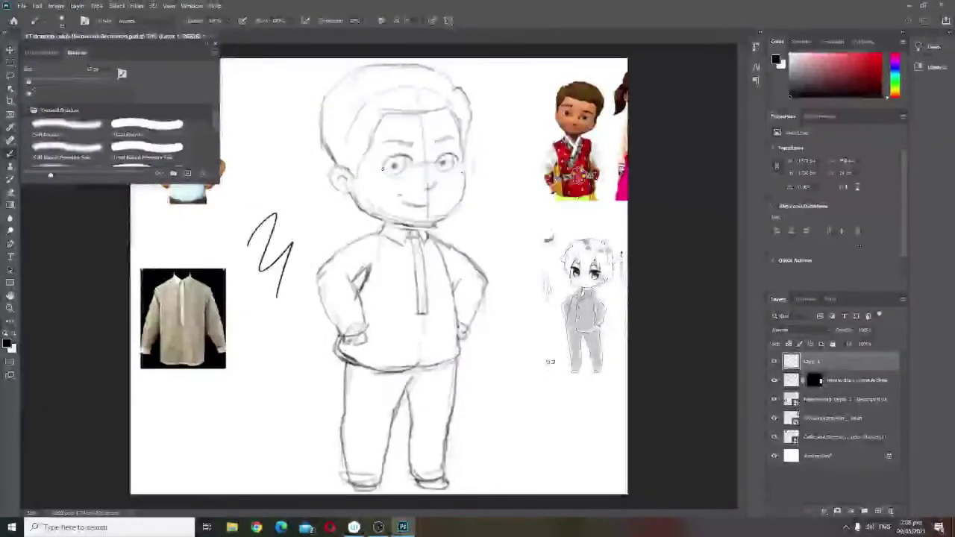
key(ctrl+z)
click(71, 164)
drag(245, 246, 293, 254)
key(ctrl+z)
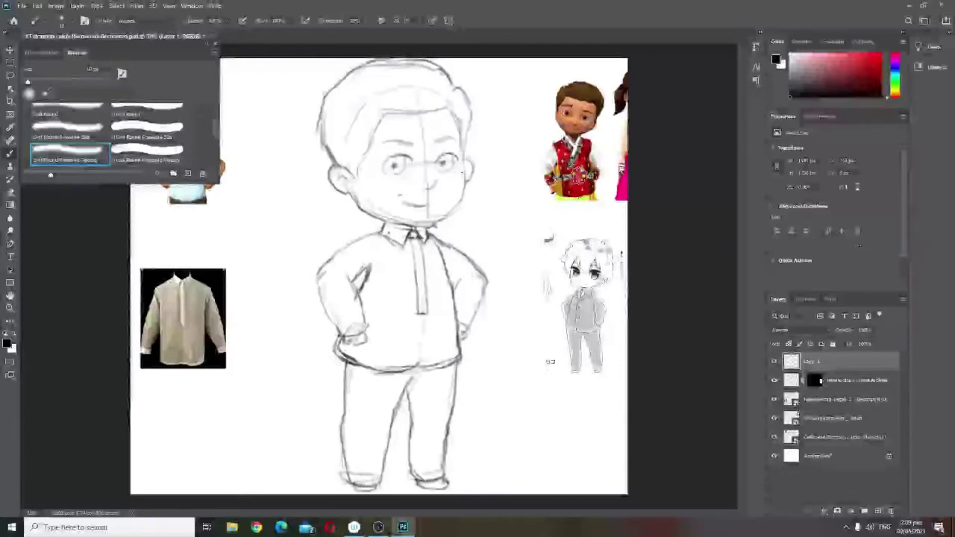
Add a new layer above the sketch, lower the sketch layer's opacity and make the new layer active
click(879, 512)
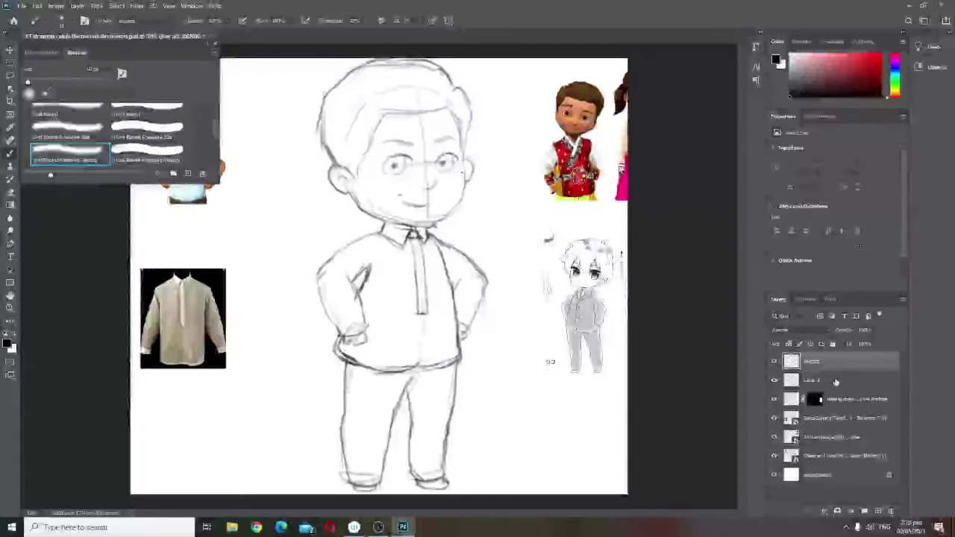
click(835, 381)
click(875, 330)
drag(878, 342, 861, 343)
click(837, 362)
Compare the Hard Round and Soft Round Pressure Size brushes with test scribbles, and choose Soft Round Pressure Size
scroll(80, 136, up, 1)
click(80, 141)
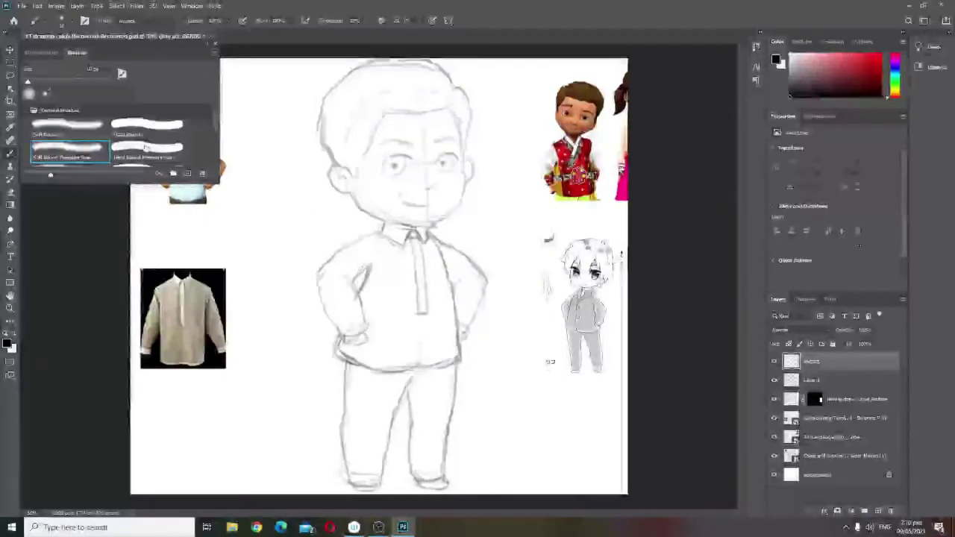
click(147, 148)
mouse_move(237, 222)
mouse_down()
mouse_move(295, 302)
mouse_move(356, 331)
mouse_up()
key(ctrl+z)
key(ctrl+z)
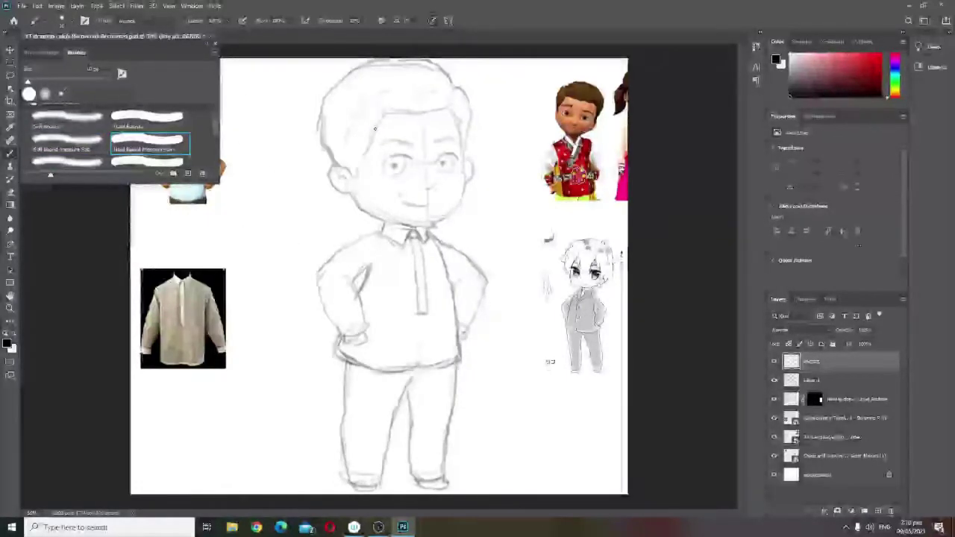
click(68, 143)
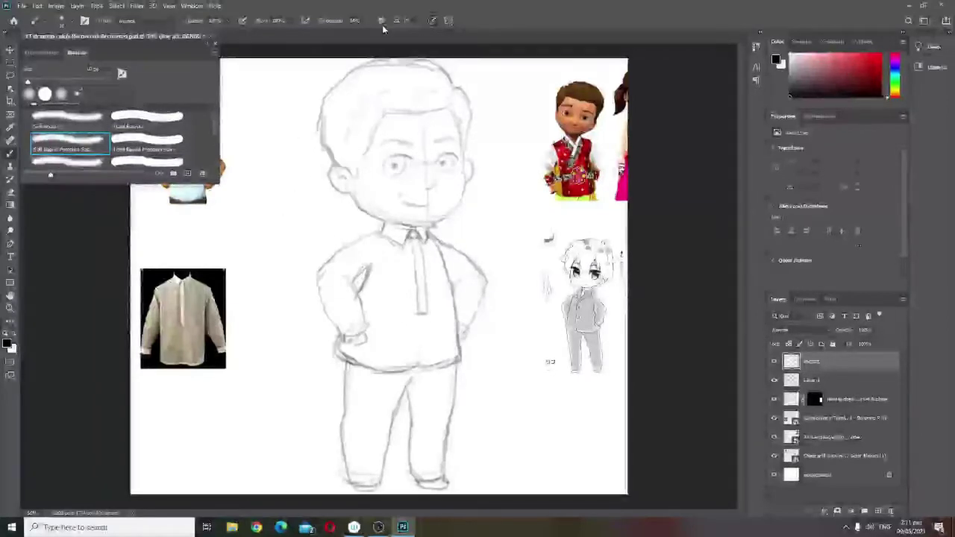
drag(257, 223, 294, 266)
key(ctrl+z)
Flip the sketch layer horizontally, leaving the reference images as they are
scroll(432, 163, up, 1)
click(832, 381)
click(37, 6)
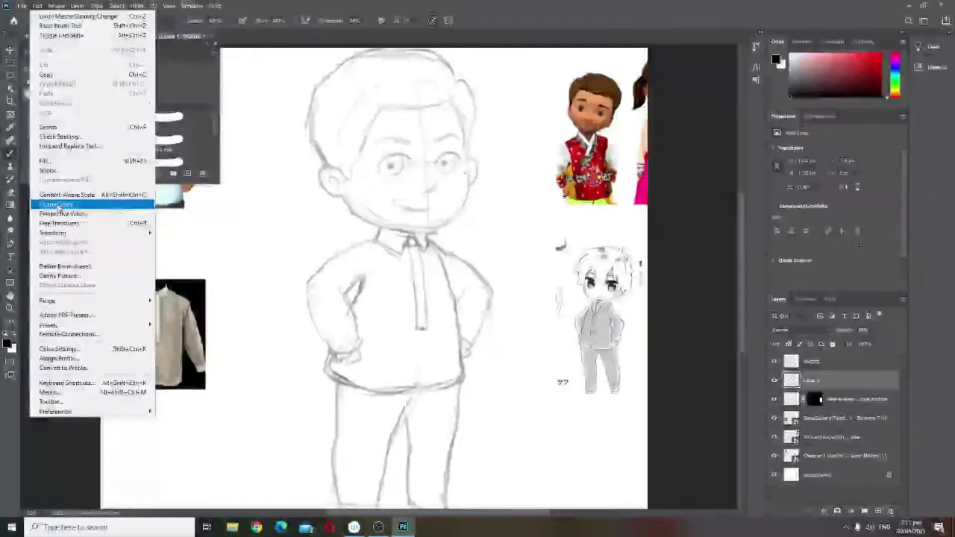
mouse_move(56, 232)
click(181, 388)
scroll(408, 224, down, 2)
scroll(515, 269, up, 4)
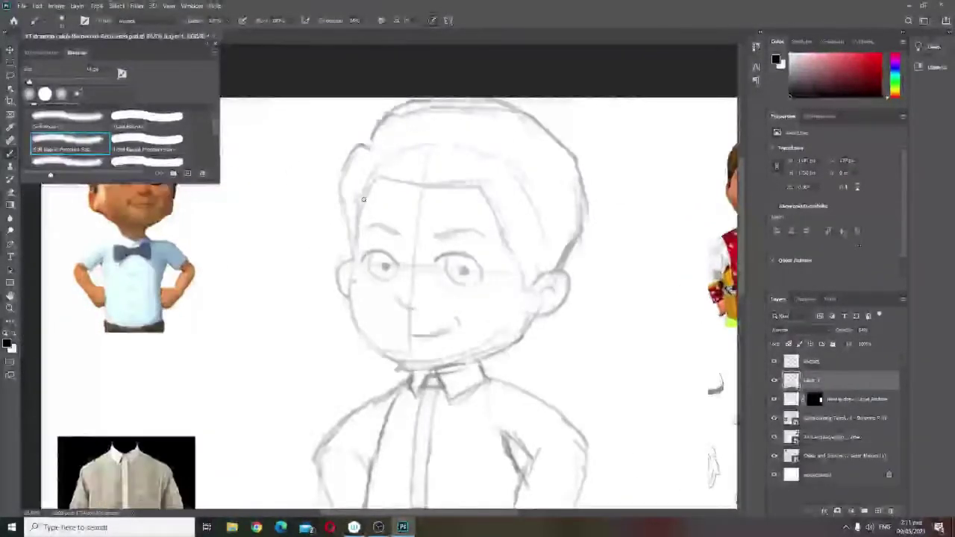
drag(349, 259, 357, 325)
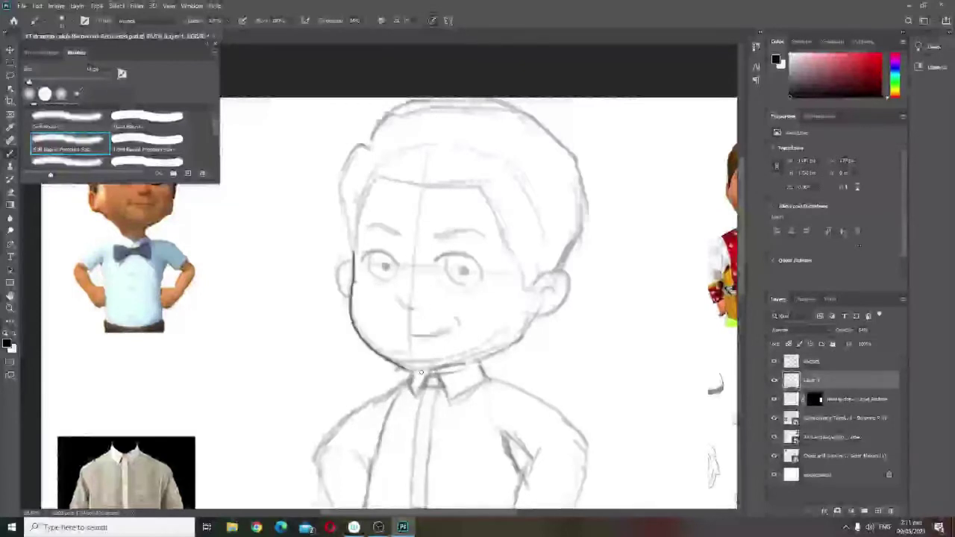
mouse_move(421, 371)
mouse_down()
mouse_move(456, 369)
mouse_move(532, 316)
mouse_up()
key(ctrl+z)
key(ctrl+z)
key(ctrl+z)
key(ctrl+z)
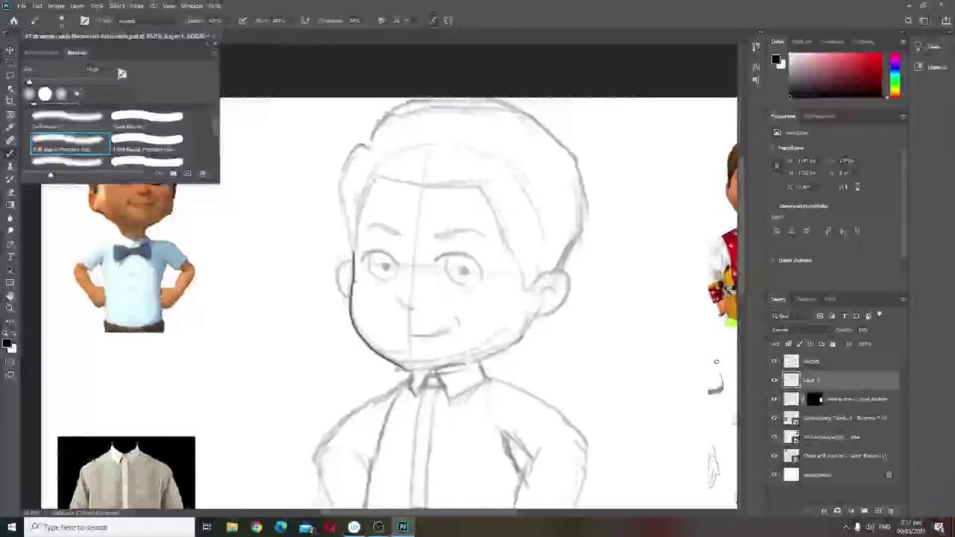
On the new top layer, ink the left cheek line down to the chin, redoing the stroke until it is clean
click(812, 361)
mouse_move(353, 261)
mouse_down()
mouse_move(349, 320)
mouse_move(404, 368)
mouse_up()
key(ctrl+z)
mouse_move(353, 261)
mouse_down()
mouse_move(379, 357)
mouse_move(428, 373)
mouse_move(365, 335)
mouse_move(350, 293)
mouse_move(403, 360)
mouse_up()
key(ctrl+z)
key(ctrl+z)
key(ctrl+z)
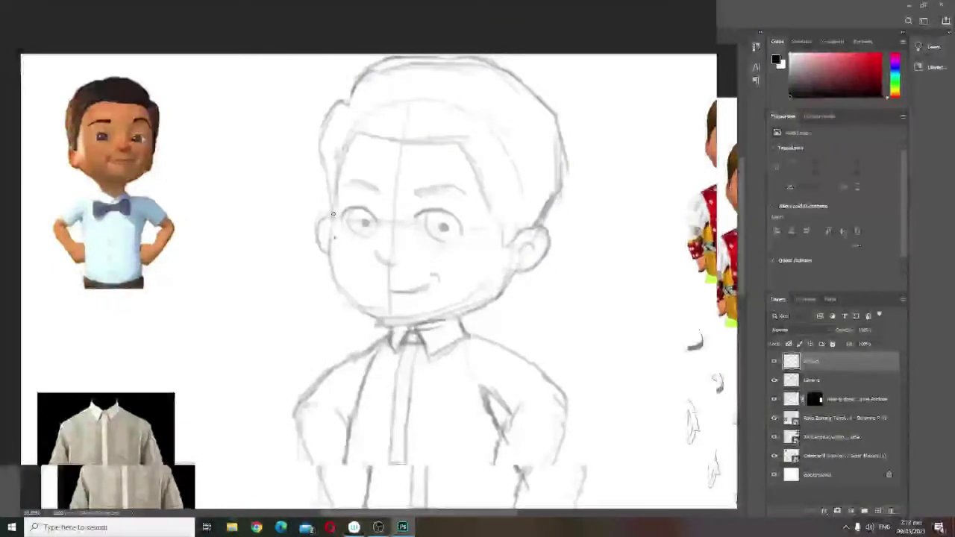
drag(333, 214, 377, 316)
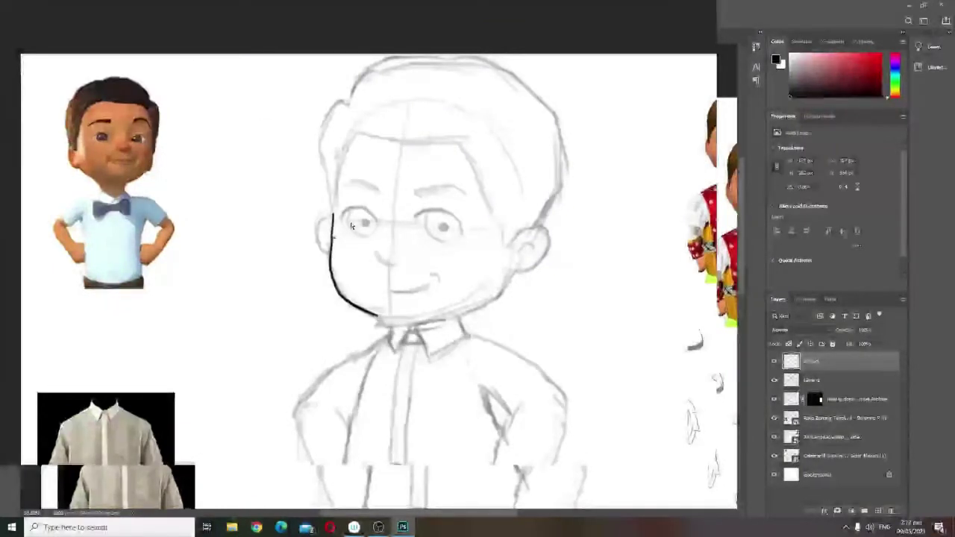
key(ctrl+z)
drag(331, 217, 387, 313)
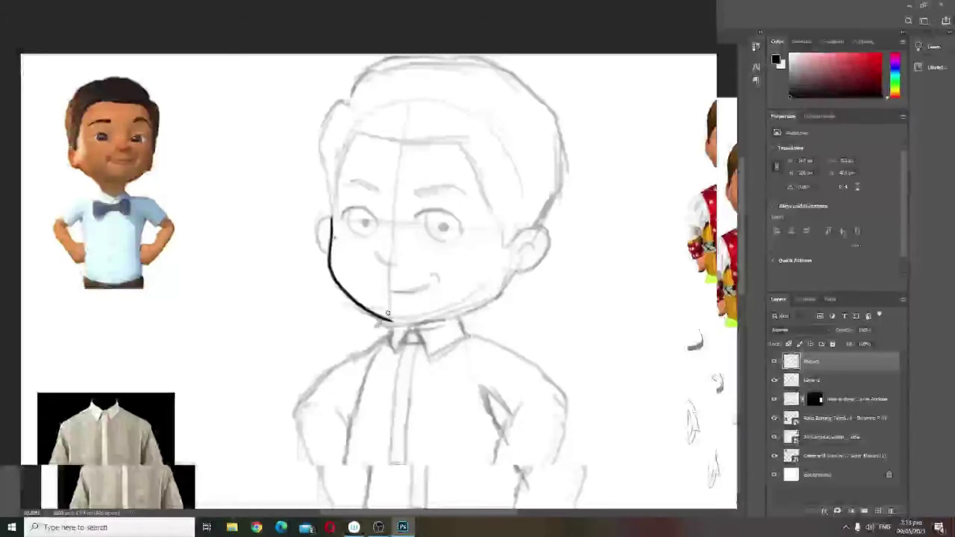
Ink the full jawline around the chin and up to the right ear, and outline that ear with its inner fold
drag(477, 308, 516, 272)
key(ctrl+z)
key(ctrl+z)
drag(379, 246, 324, 189)
mouse_move(279, 159)
mouse_down()
mouse_move(275, 181)
mouse_move(375, 266)
mouse_move(453, 229)
mouse_move(457, 182)
mouse_up()
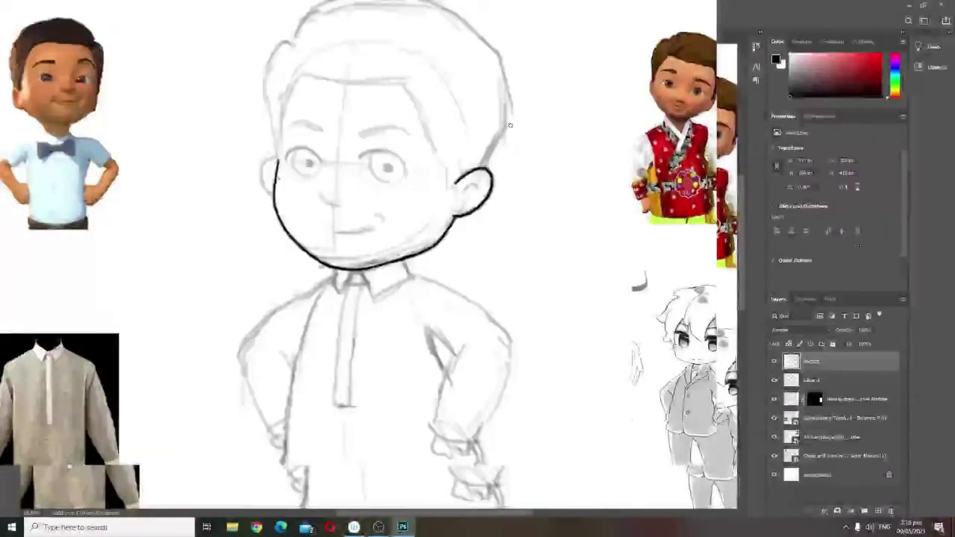
drag(278, 159, 274, 191)
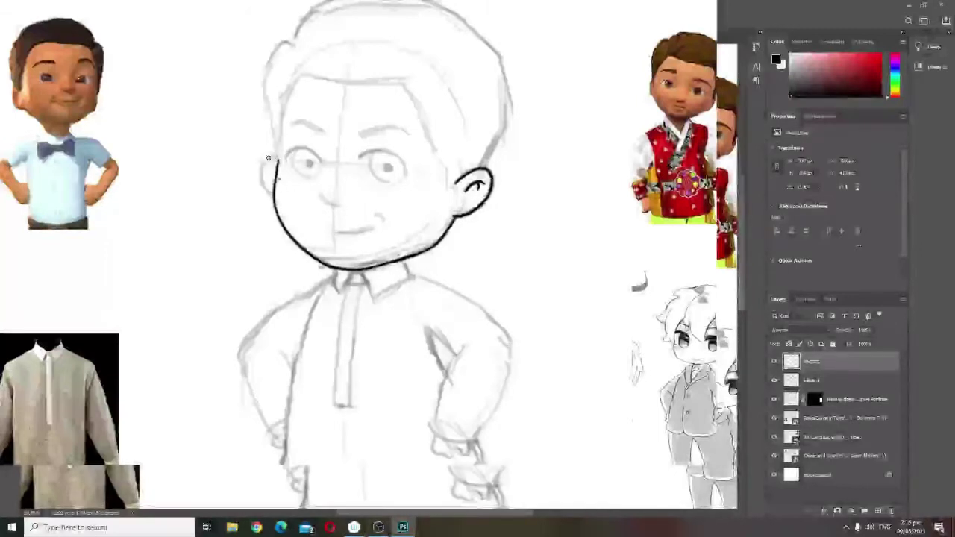
Ink the left ear, the hairline across the forehead and the hair outline up the left side to the crown
mouse_move(267, 157)
mouse_down()
mouse_move(288, 130)
mouse_move(288, 160)
mouse_move(285, 113)
mouse_move(301, 75)
mouse_move(393, 77)
mouse_move(446, 189)
mouse_up()
drag(445, 189, 457, 185)
mouse_move(276, 161)
mouse_down()
mouse_move(270, 65)
mouse_move(274, 119)
mouse_up()
drag(255, 120, 280, 98)
mouse_move(281, 97)
mouse_down()
mouse_move(305, 67)
mouse_move(349, 56)
mouse_move(388, 62)
mouse_move(377, 23)
mouse_up()
Extend the canvas above the head with the Crop tool and ink the hair outline from the crown down the right side
key(c)
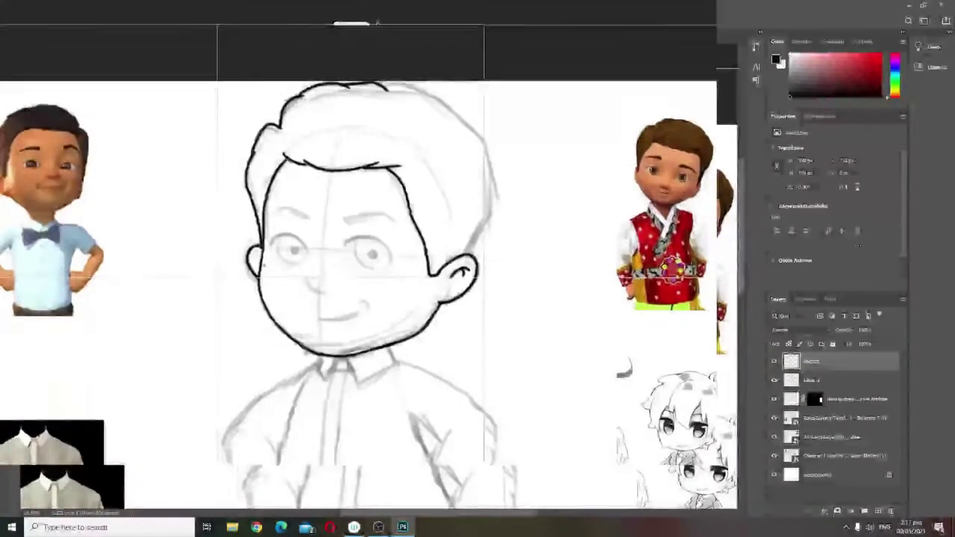
key(Return)
mouse_move(388, 85)
mouse_down()
mouse_move(437, 95)
mouse_move(491, 156)
mouse_up()
key(ctrl+z)
key(ctrl+z)
drag(452, 107, 497, 233)
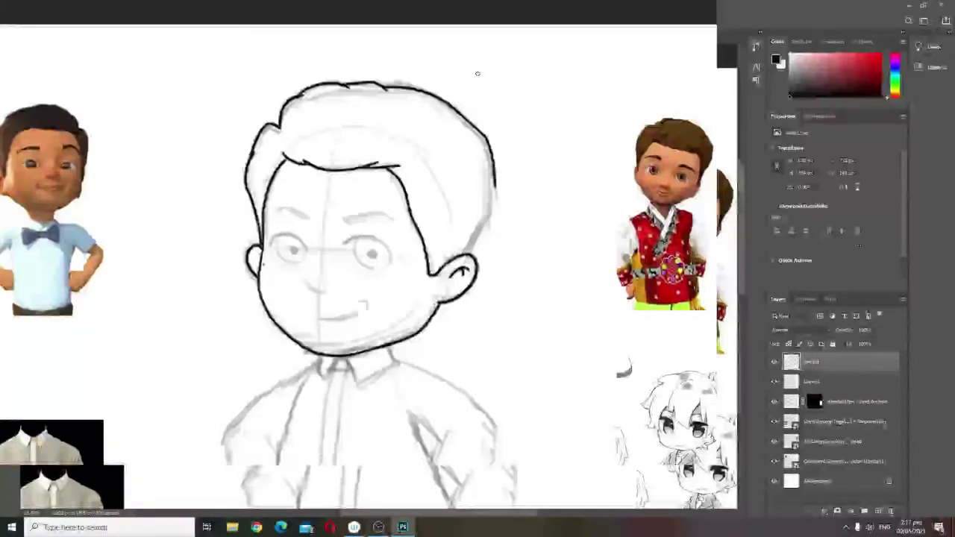
Ink the right collar flap below the chin
mouse_move(465, 163)
mouse_down()
mouse_move(507, 116)
mouse_move(501, 50)
mouse_up()
mouse_move(425, 233)
mouse_down()
mouse_move(432, 252)
mouse_move(396, 275)
mouse_up()
key(ctrl+z)
mouse_move(371, 244)
mouse_down()
mouse_move(424, 234)
mouse_move(396, 274)
mouse_up()
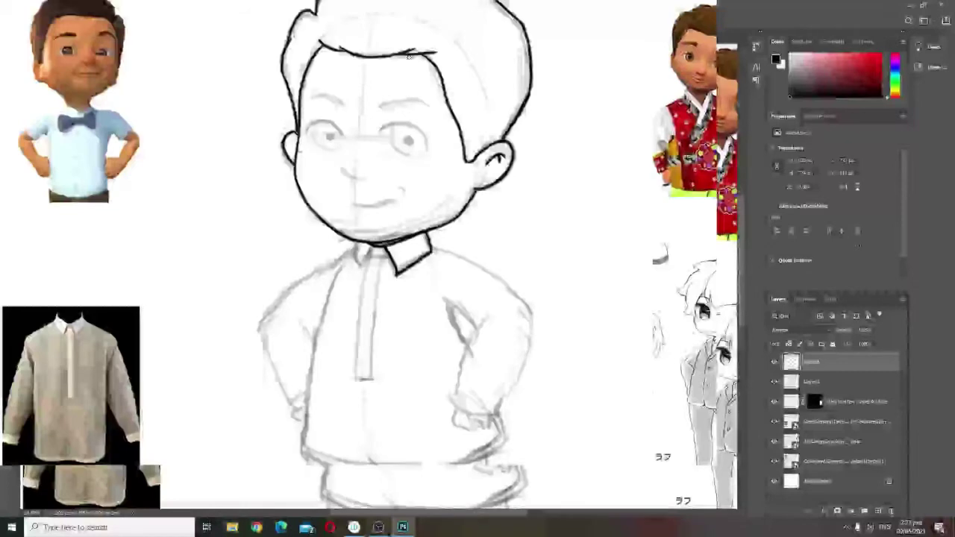
Ink the outlines of both eyebrows over the sketch
key(ctrl+plus)
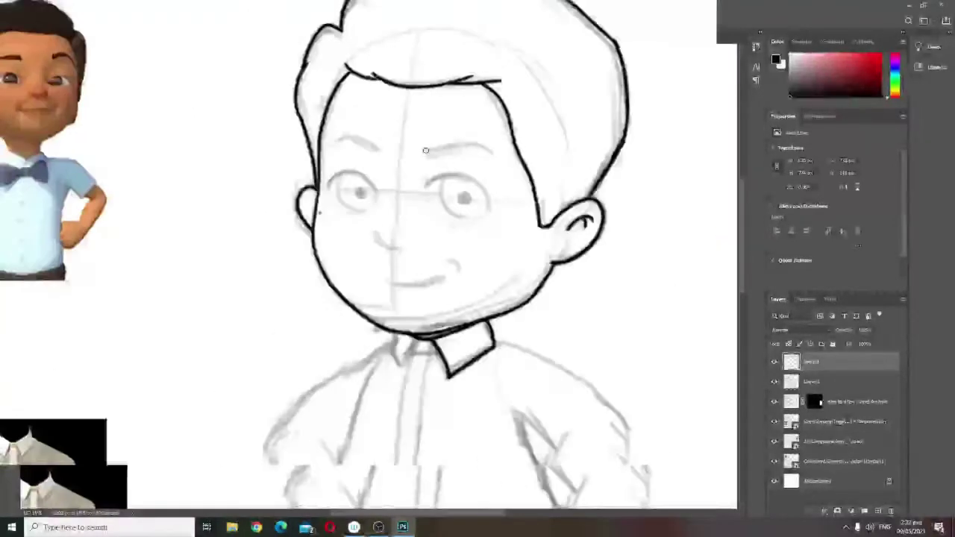
mouse_move(428, 150)
mouse_down()
mouse_move(493, 155)
mouse_move(484, 146)
mouse_up()
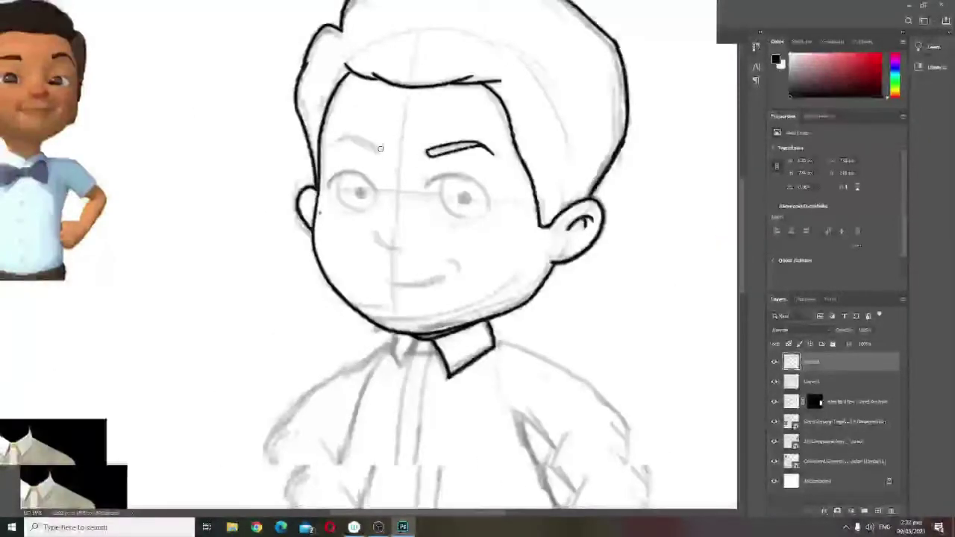
mouse_move(375, 152)
mouse_down()
mouse_move(345, 137)
mouse_move(326, 144)
mouse_move(345, 138)
mouse_up()
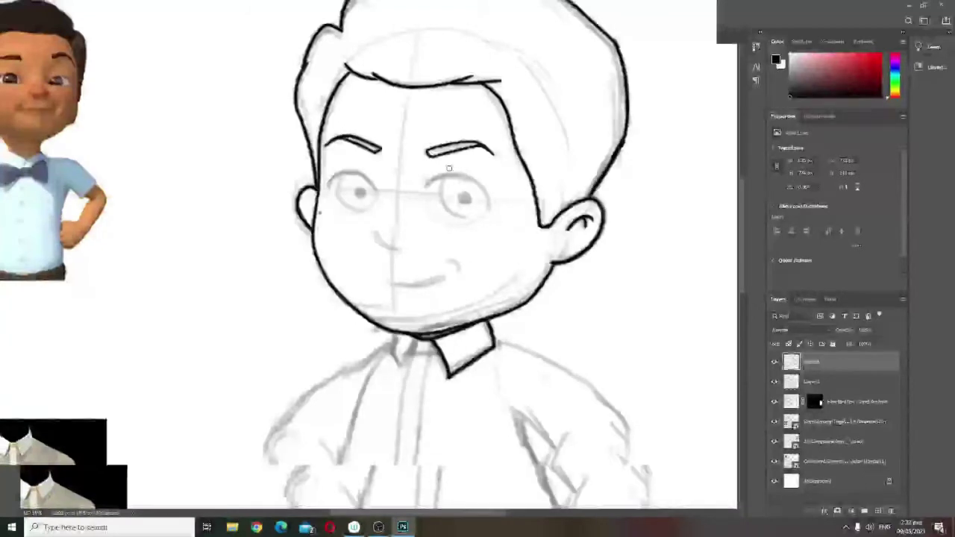
Ink the upper lid lines of both eyes over the sketch, redoing strokes that miss the shape
mouse_move(425, 190)
mouse_down()
mouse_move(490, 197)
mouse_move(427, 187)
mouse_move(476, 181)
mouse_move(426, 187)
mouse_move(489, 200)
mouse_up()
key(ctrl+z)
key(ctrl+z)
key(ctrl+z)
drag(445, 174, 490, 200)
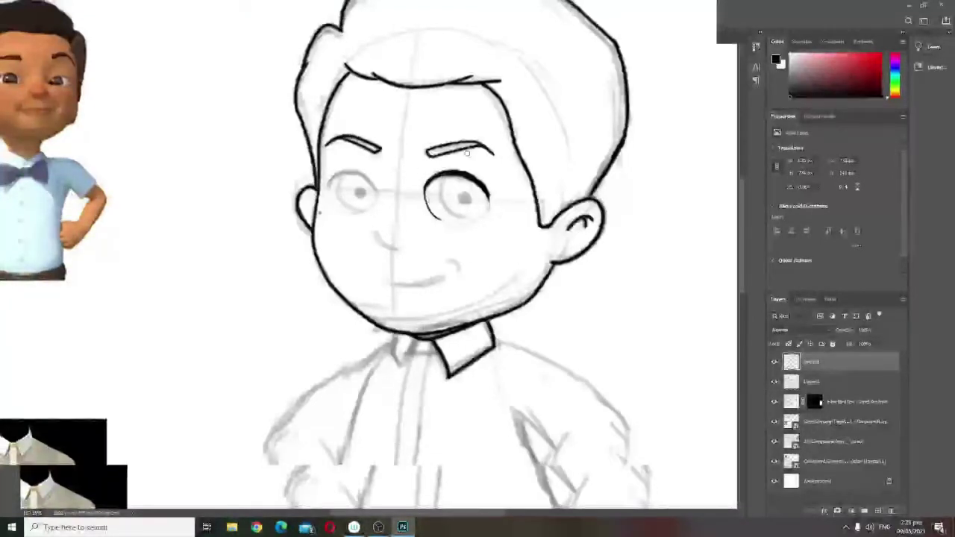
key(ctrl+z)
drag(379, 191, 329, 186)
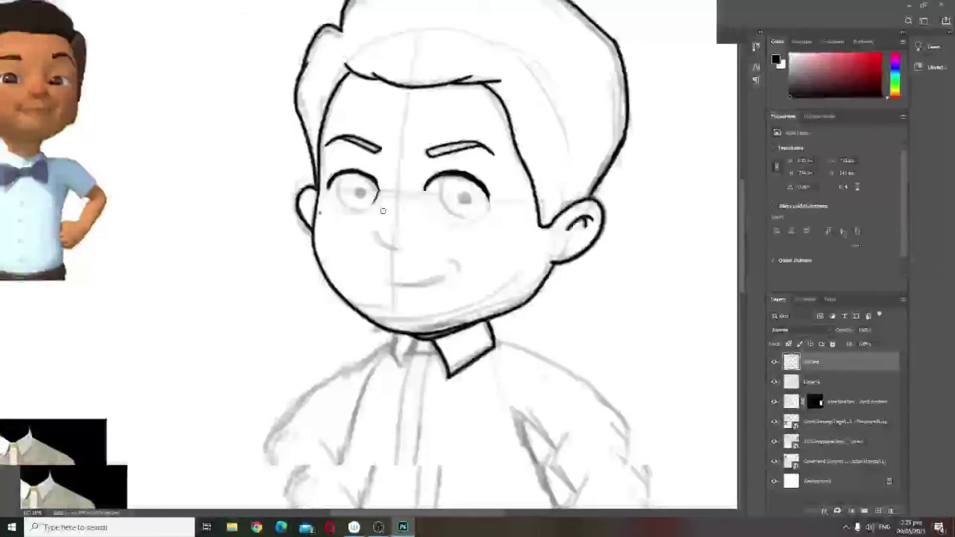
key(ctrl+z)
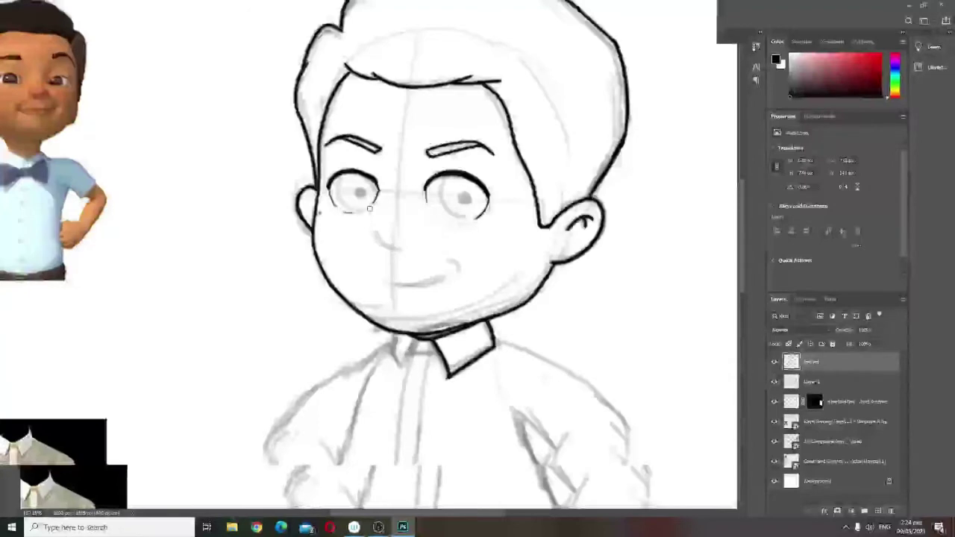
Ink the nose and smile, and draw the irises and dark pupils in both eyes
drag(379, 224, 404, 248)
drag(385, 282, 440, 275)
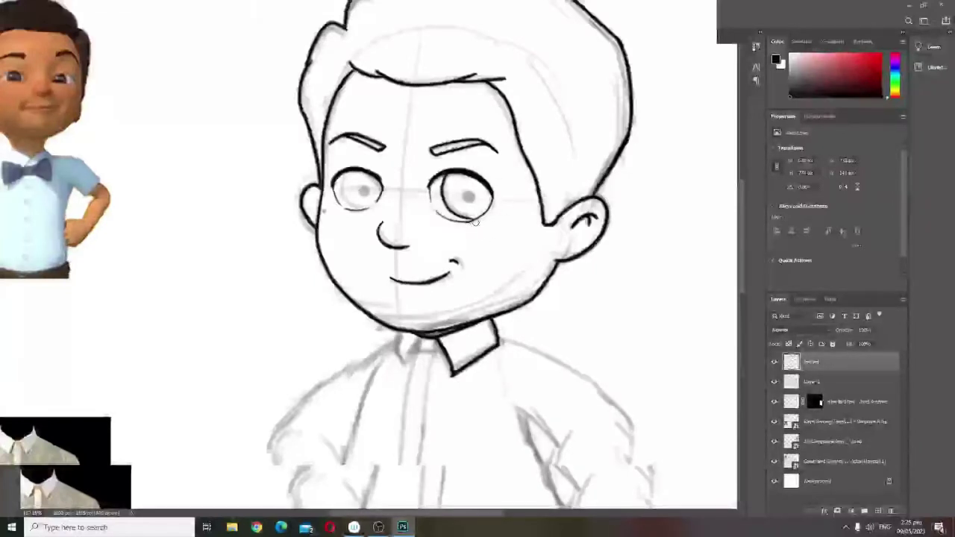
drag(471, 202, 468, 195)
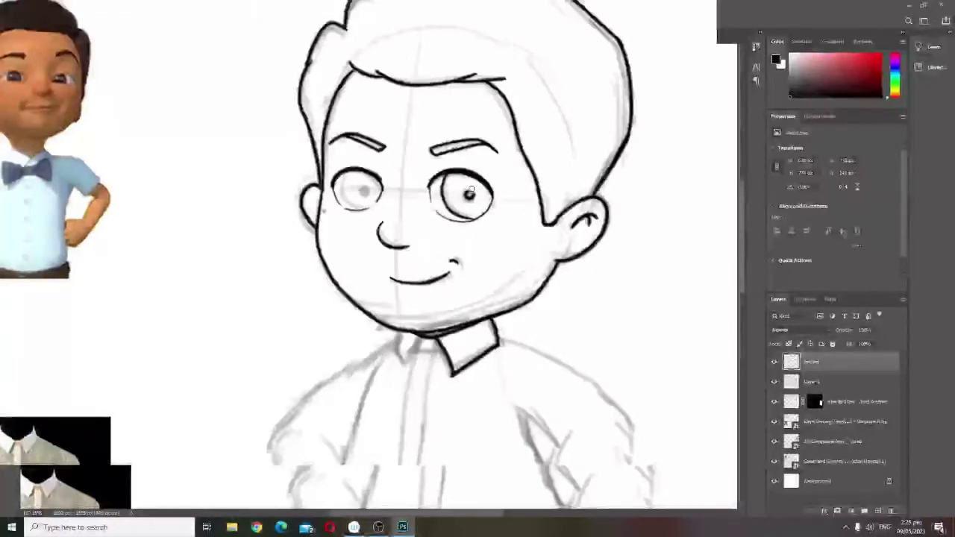
mouse_move(353, 172)
mouse_down()
mouse_move(365, 207)
mouse_move(366, 192)
mouse_up()
Ink the left collar flap below the chin
scroll(519, 224, down, 7)
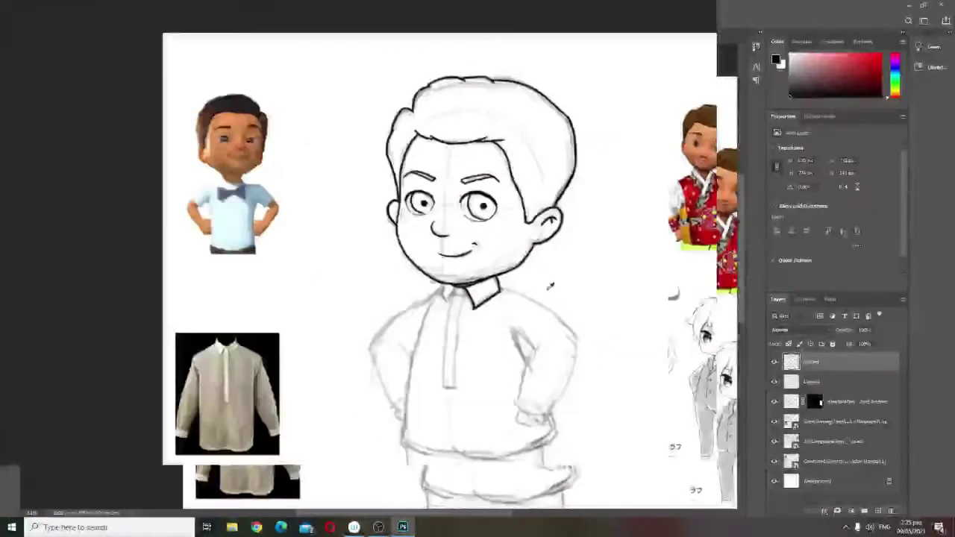
scroll(545, 287, up, 6)
drag(415, 282, 421, 311)
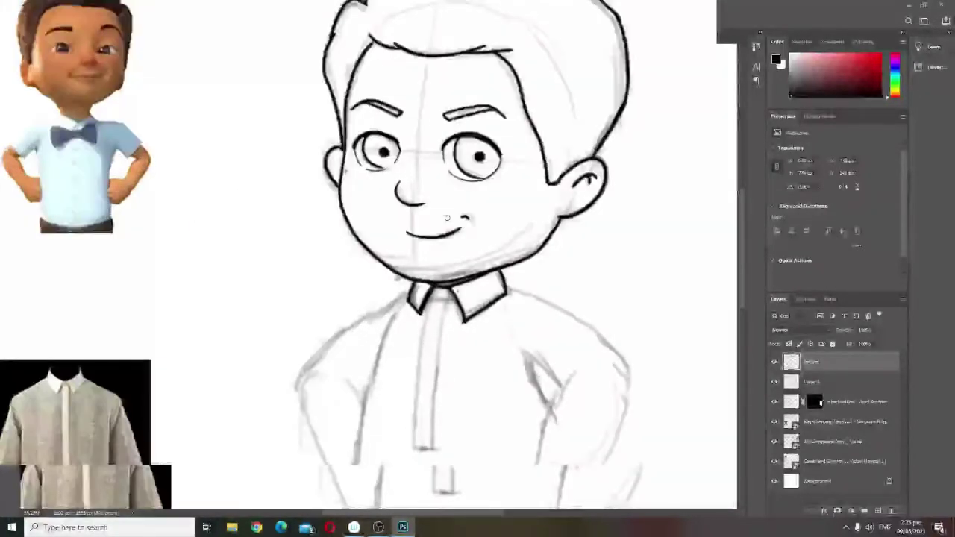
Ink the left shoulder, bent sleeve and hand together with the left side edge of the shirt
drag(446, 217, 412, 106)
mouse_move(375, 179)
mouse_down()
mouse_move(265, 254)
mouse_move(299, 362)
mouse_move(282, 237)
mouse_move(255, 272)
mouse_move(302, 365)
mouse_move(320, 352)
mouse_up()
key(ctrl+z)
mouse_move(355, 216)
mouse_down()
mouse_move(322, 335)
mouse_move(314, 428)
mouse_up()
drag(310, 263, 289, 213)
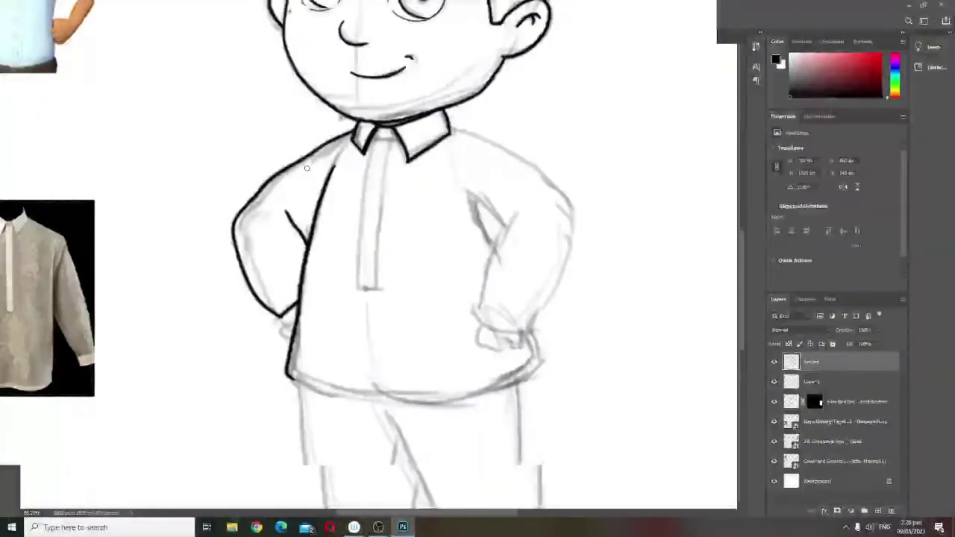
mouse_move(241, 238)
mouse_down()
mouse_move(282, 328)
mouse_move(273, 334)
mouse_up()
Ink the narrow shirt placket running from the collar down the chest
key(ctrl+z)
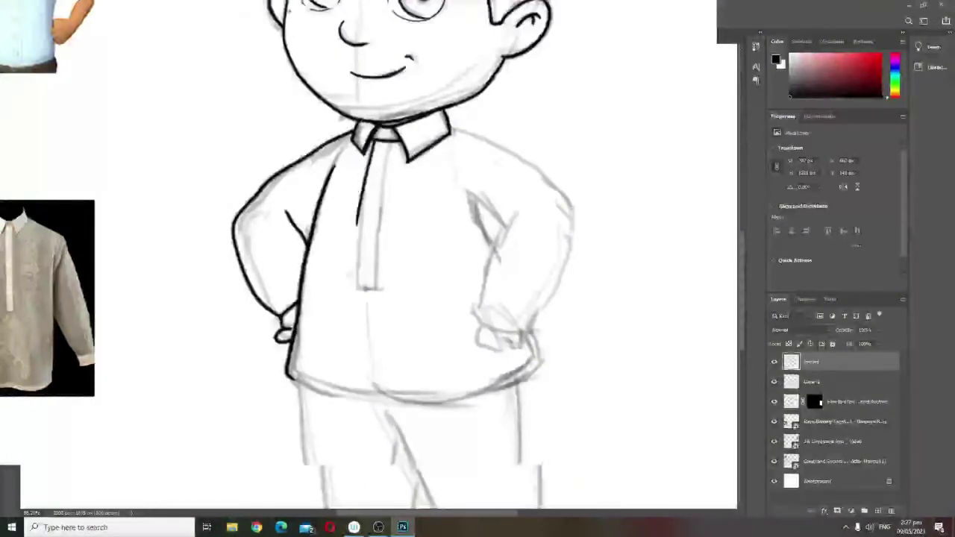
key(ctrl+z)
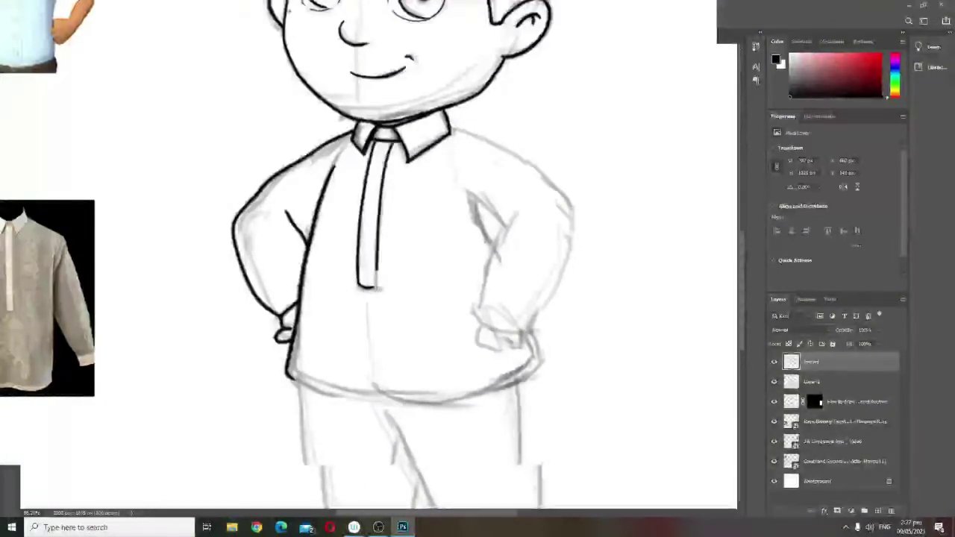
drag(377, 270, 372, 287)
Ink the right shoulder and bent sleeve, including the armpit gap between arm and torso
drag(557, 138, 476, 174)
mouse_move(370, 167)
mouse_down()
mouse_move(464, 211)
mouse_move(448, 364)
mouse_move(439, 253)
mouse_up()
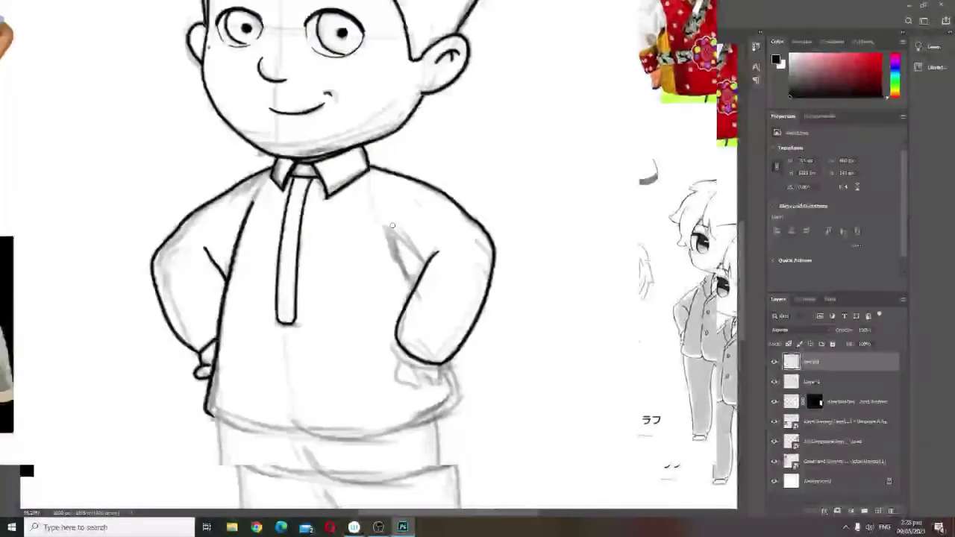
mouse_move(381, 223)
mouse_down()
mouse_move(425, 261)
mouse_move(416, 279)
mouse_up()
key(ctrl+z)
mouse_move(401, 341)
mouse_down()
mouse_move(413, 247)
mouse_move(348, 184)
mouse_up()
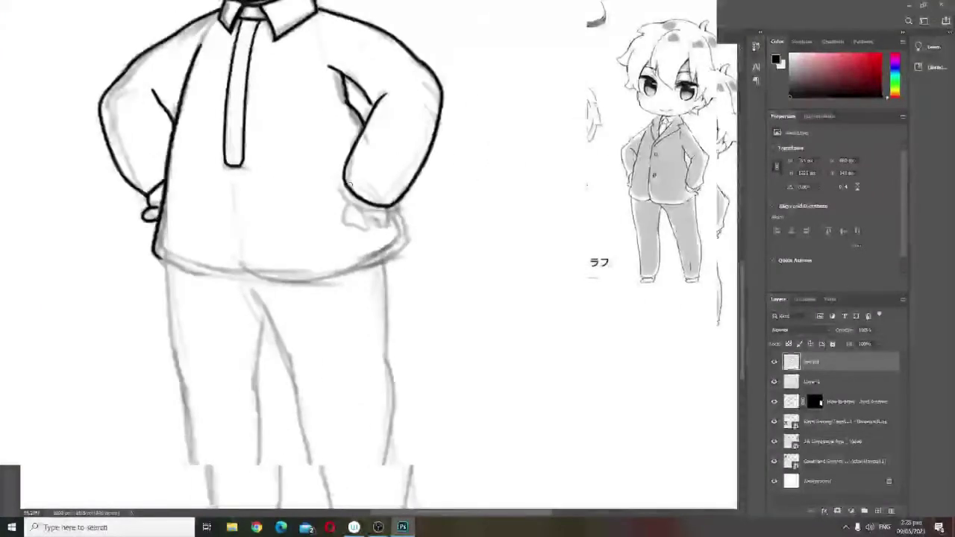
key(ctrl+z)
Ink the right fist on the hip and the shirt hem from its flared right corner to the left edge
mouse_move(373, 229)
mouse_down()
mouse_move(398, 214)
mouse_move(416, 237)
mouse_up()
drag(388, 284, 473, 249)
drag(501, 203, 446, 230)
key(ctrl+z)
drag(500, 202, 438, 232)
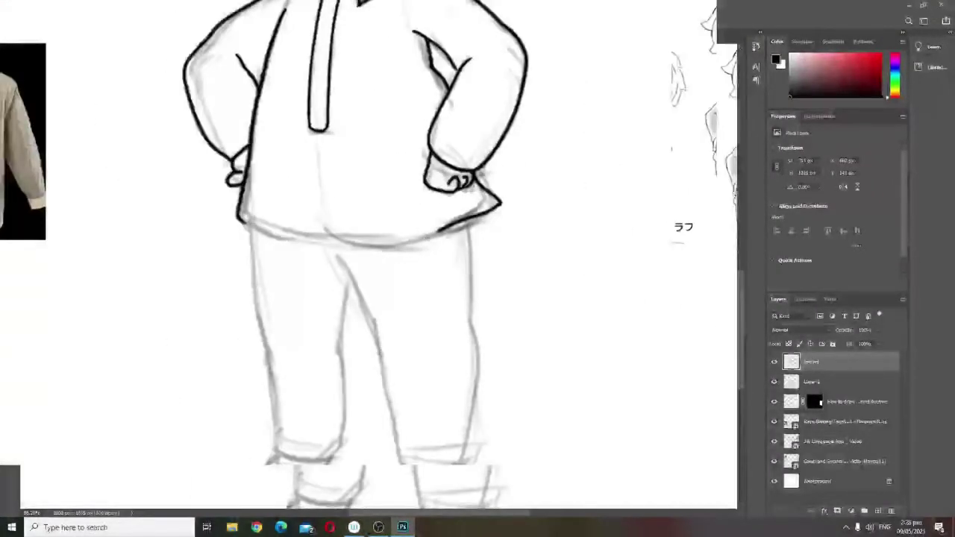
key(ctrl+z)
drag(240, 218, 279, 234)
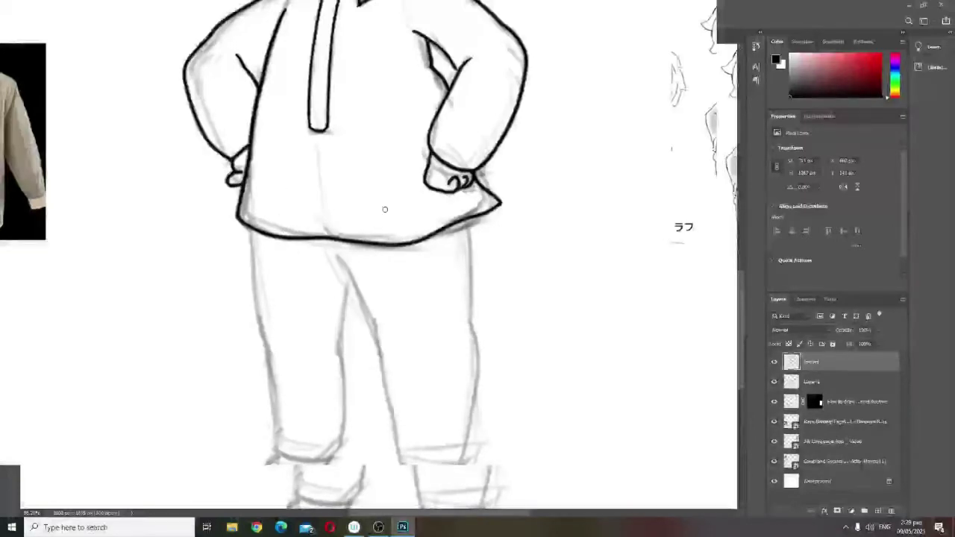
Ink a curved cuff line across each sleeve above the wrist
scroll(385, 209, down, 4)
drag(450, 127, 479, 302)
scroll(462, 321, up, 4)
mouse_move(406, 328)
mouse_down()
mouse_move(396, 77)
mouse_move(425, 167)
mouse_move(379, 176)
mouse_up()
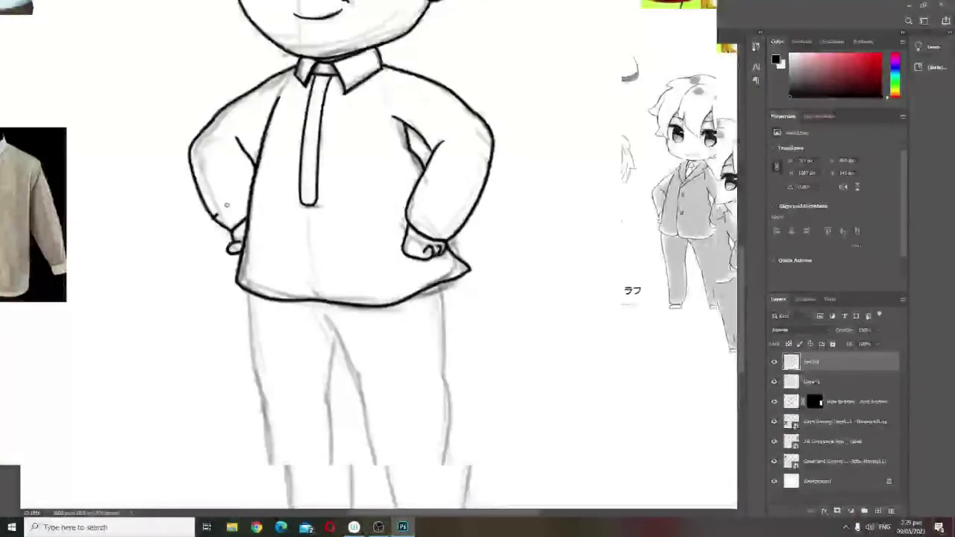
drag(213, 217, 250, 191)
drag(409, 203, 459, 220)
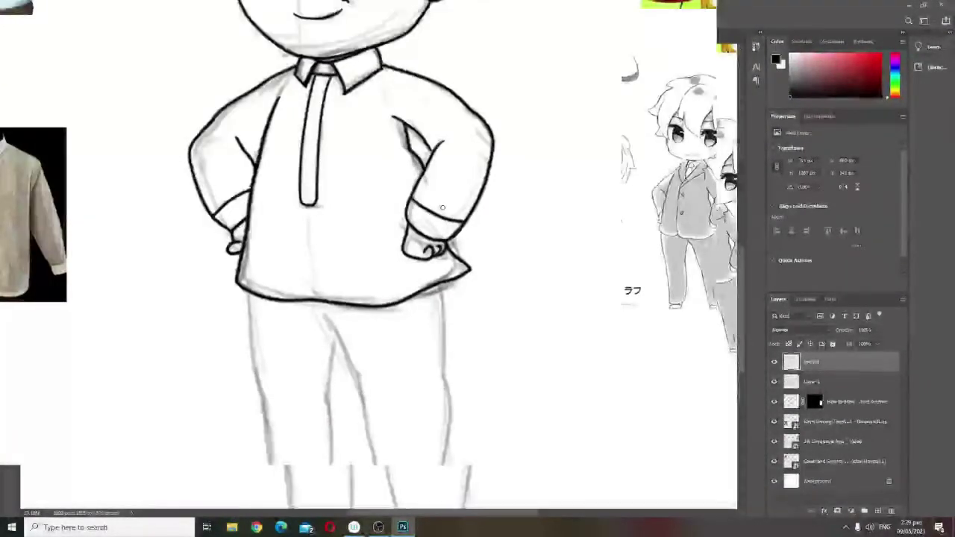
Ink the outer and inner outlines of both trouser legs down to the ankles
scroll(290, 117, down, 3)
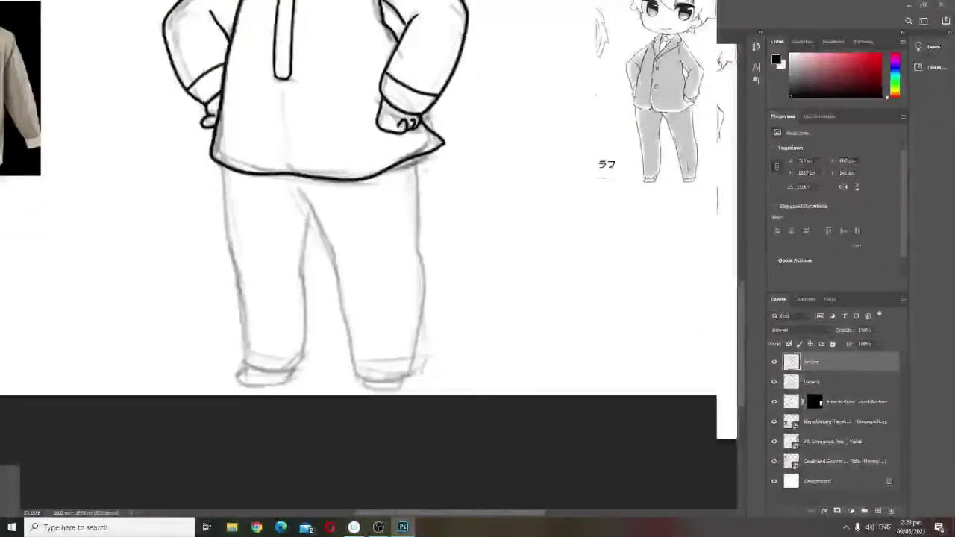
drag(426, 154, 419, 350)
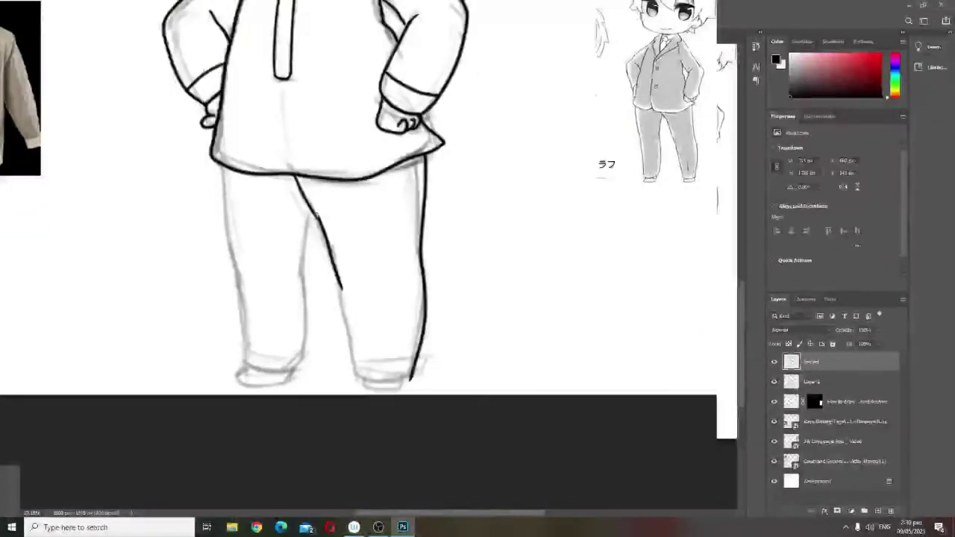
drag(307, 209, 297, 373)
drag(219, 161, 250, 383)
Extend the canvas below the legs with the Crop tool and ink both shoes under the trouser hems
mouse_move(249, 384)
mouse_down()
mouse_move(296, 376)
mouse_move(324, 426)
mouse_up()
key(ctrl+z)
key(c)
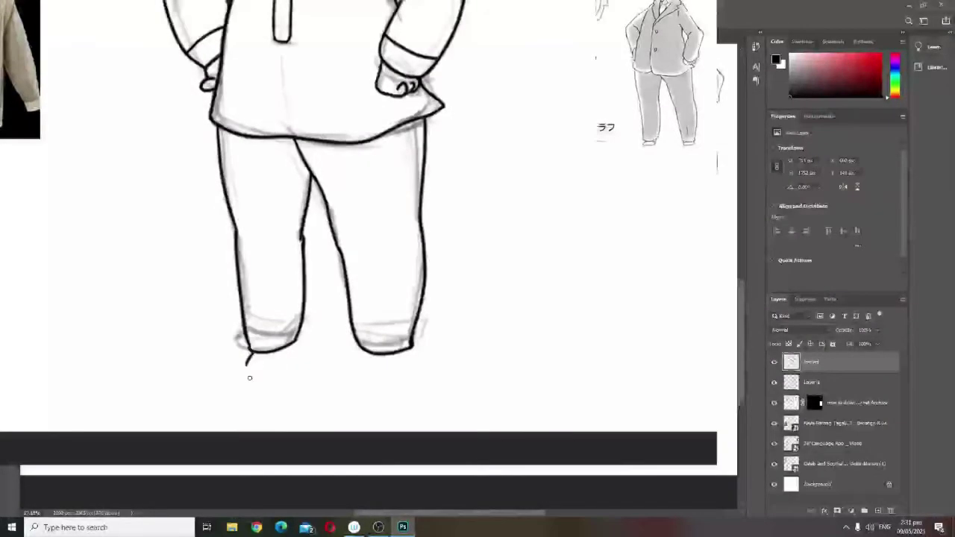
key(ctrl+z)
drag(290, 346, 285, 368)
drag(363, 353, 408, 369)
Hide the sketch layer and the four reference image layers, leaving the line art over the white background
drag(381, 142, 389, 391)
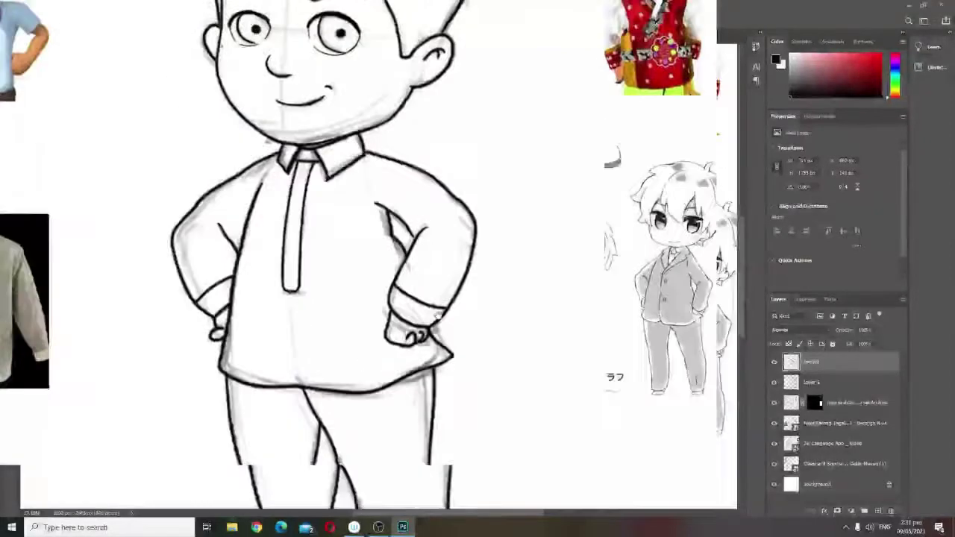
scroll(402, 275, down, 4)
scroll(378, 348, down, 2)
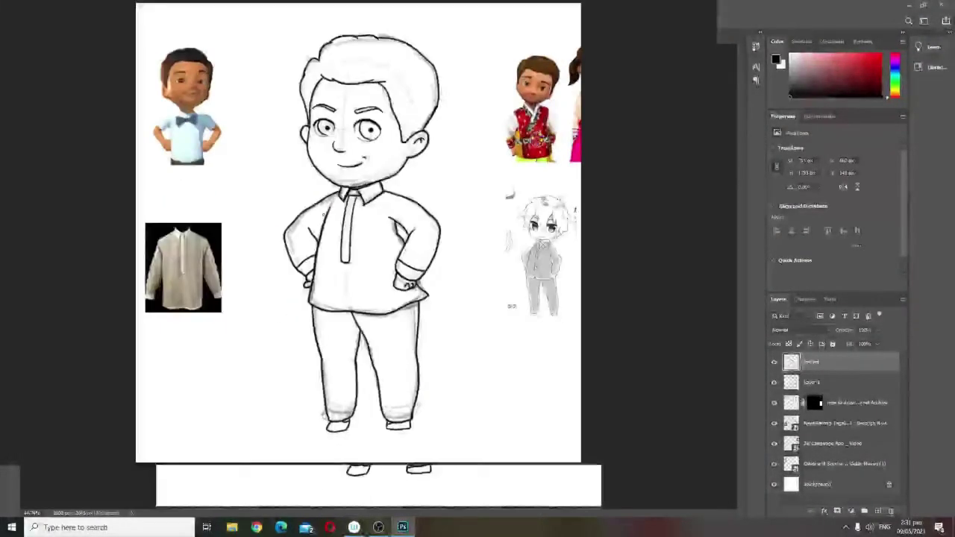
scroll(388, 244, up, 5)
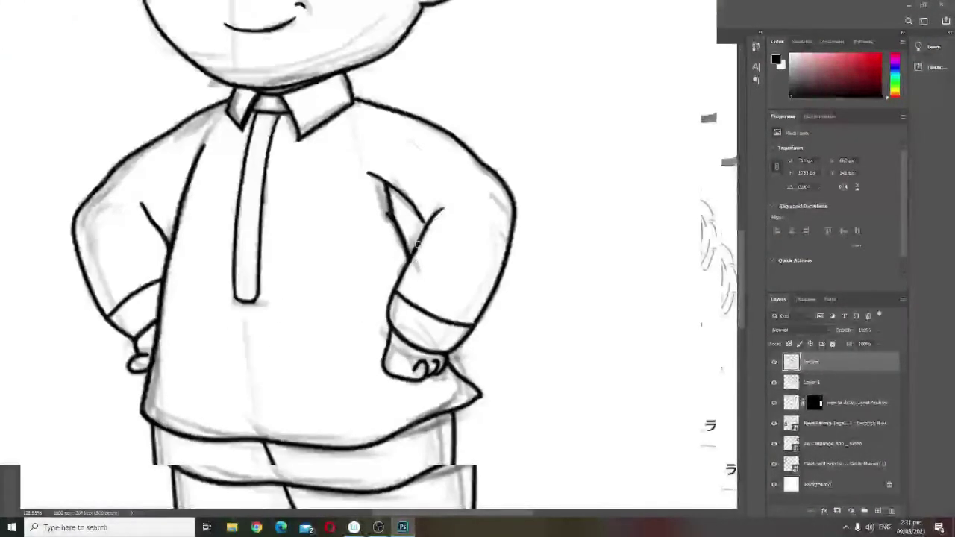
scroll(478, 378, down, 4)
click(774, 382)
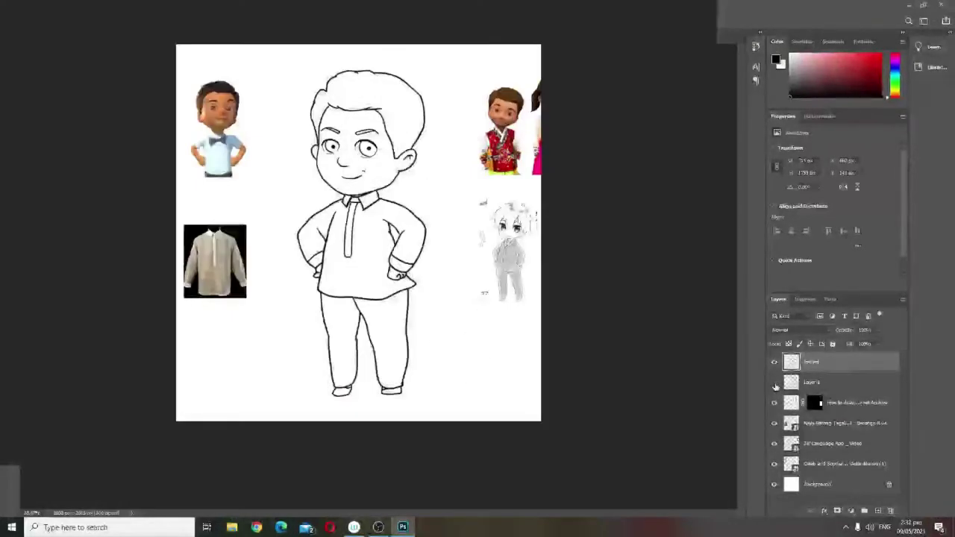
scroll(346, 150, up, 1)
drag(774, 403, 774, 464)
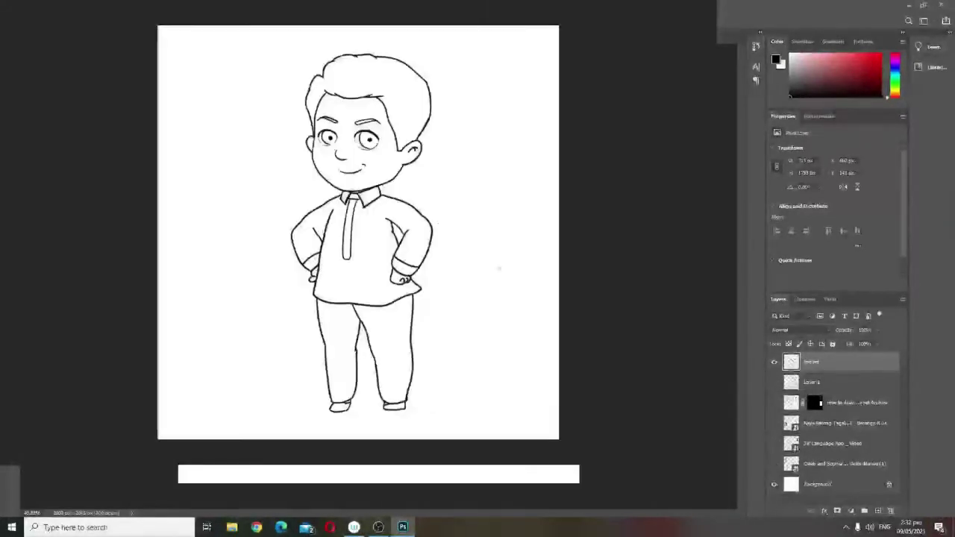
scroll(448, 213, up, 1)
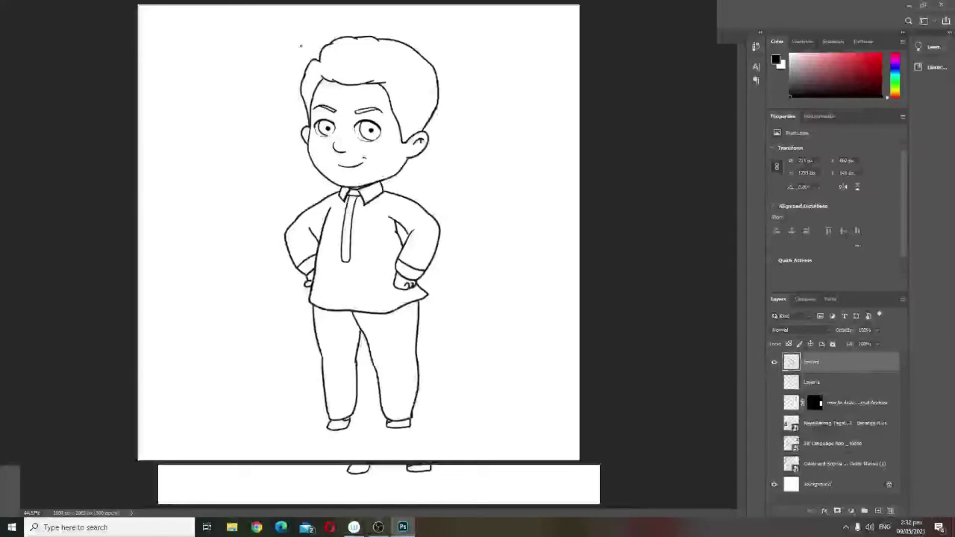
Touch up the line art at the right armpit gap and inside the collar opening
scroll(379, 224, up, 5)
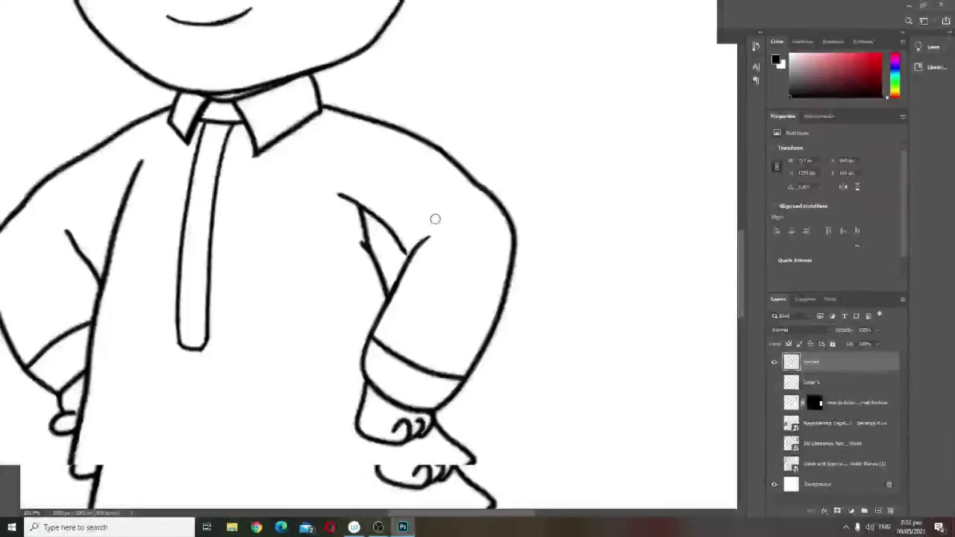
mouse_move(361, 217)
mouse_down()
mouse_move(415, 246)
mouse_move(387, 287)
mouse_up()
scroll(417, 288, down, 10)
scroll(355, 205, up, 3)
scroll(332, 159, up, 4)
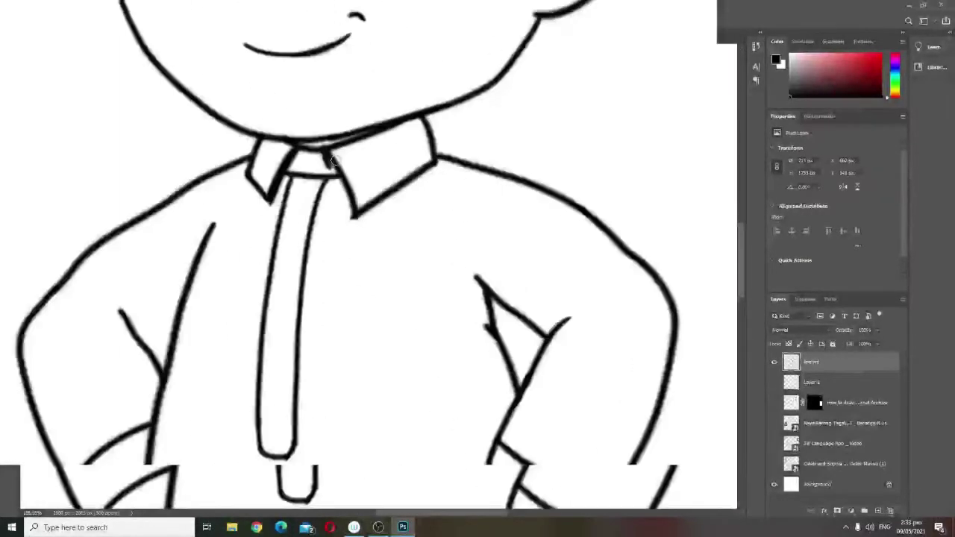
scroll(353, 214, down, 5)
scroll(424, 243, up, 1)
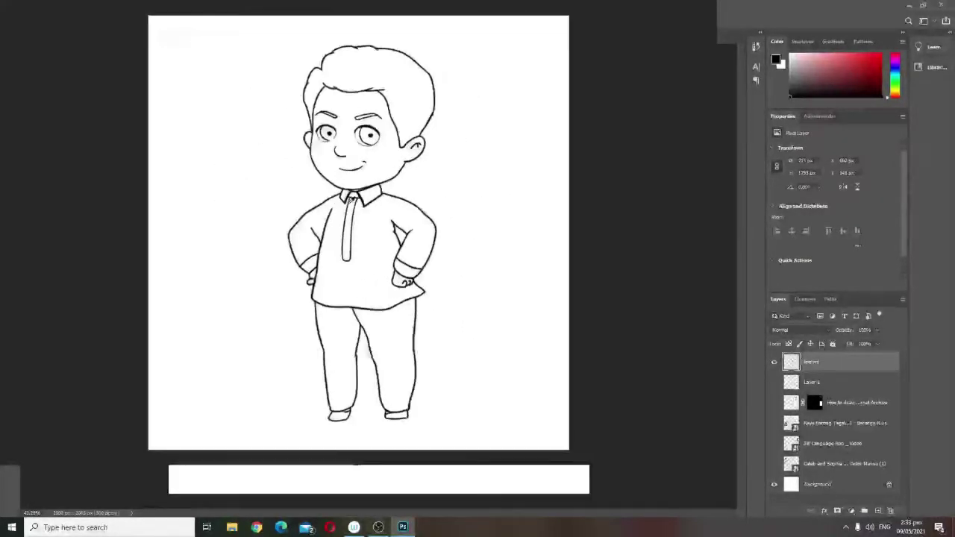
Select the left eye and adjust it with Free Transform
scroll(424, 242, down, 2)
scroll(339, 163, up, 5)
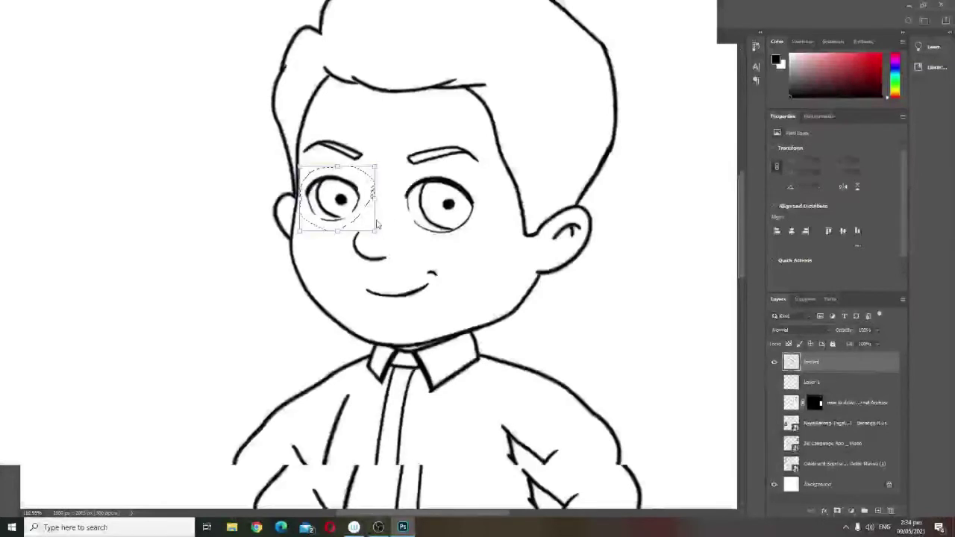
scroll(587, 354, down, 2)
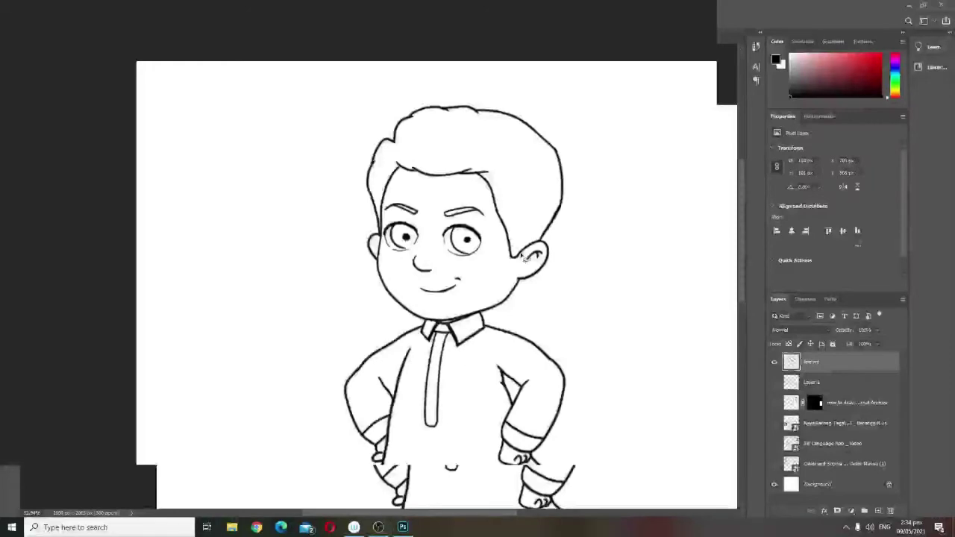
Show the Brushes panel and activate the Brush tool
click(154, 159)
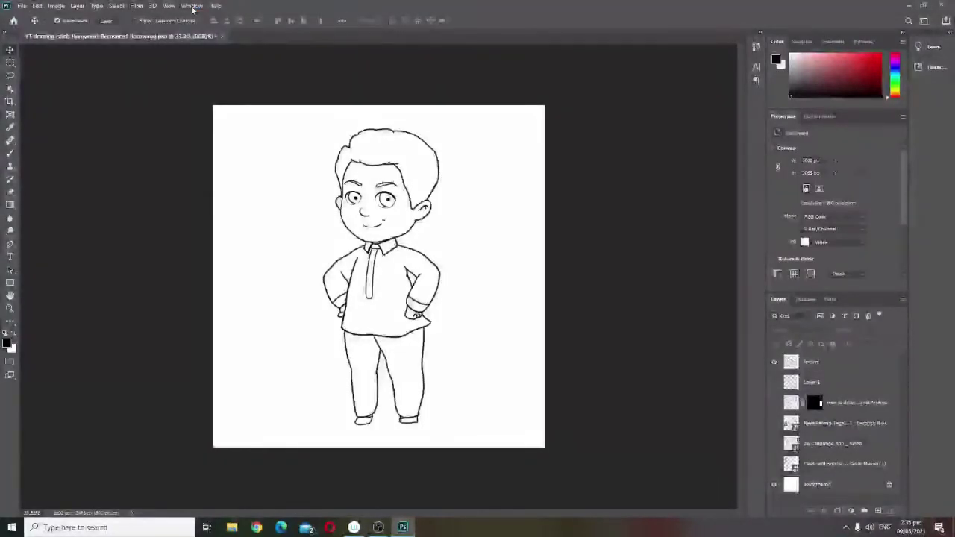
click(192, 7)
click(211, 111)
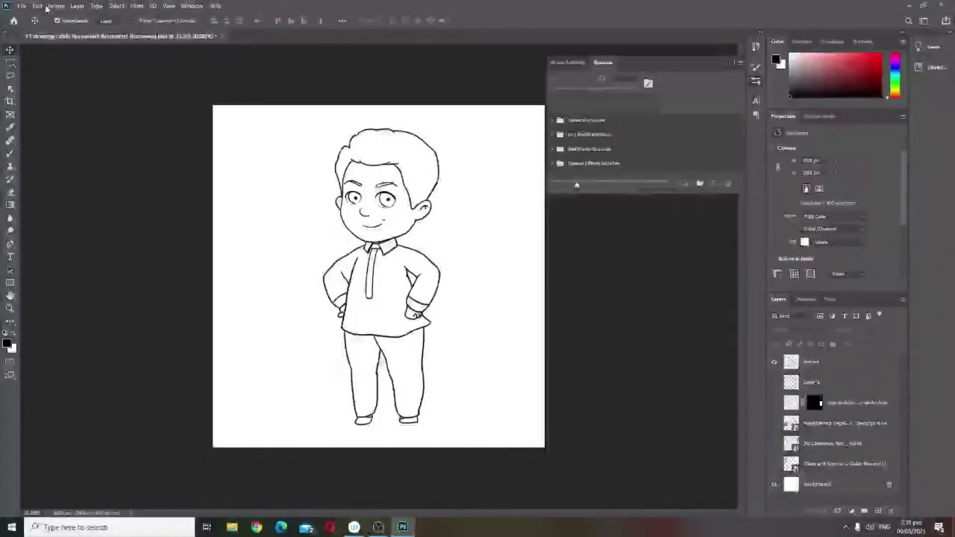
key(b)
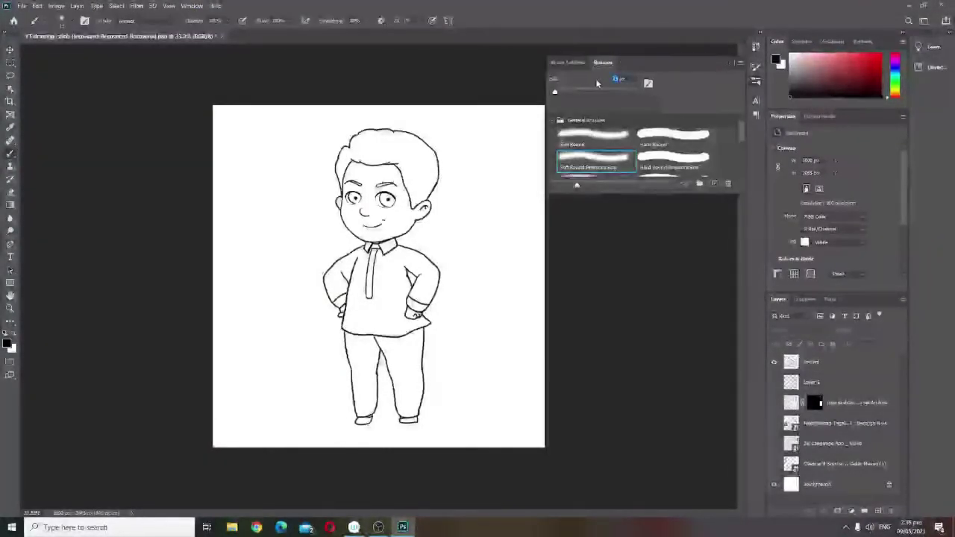
Select the line-art layer and lasso around the right eye
click(836, 362)
scroll(365, 223, up, 7)
key(l)
mouse_move(431, 227)
mouse_down()
mouse_move(390, 251)
mouse_move(432, 221)
mouse_up()
Save the document in Photoshop format as "YT drawing caleb", removing the "Recovered" suffixes from the file name
key(ctrl+s)
click(535, 349)
click(220, 216)
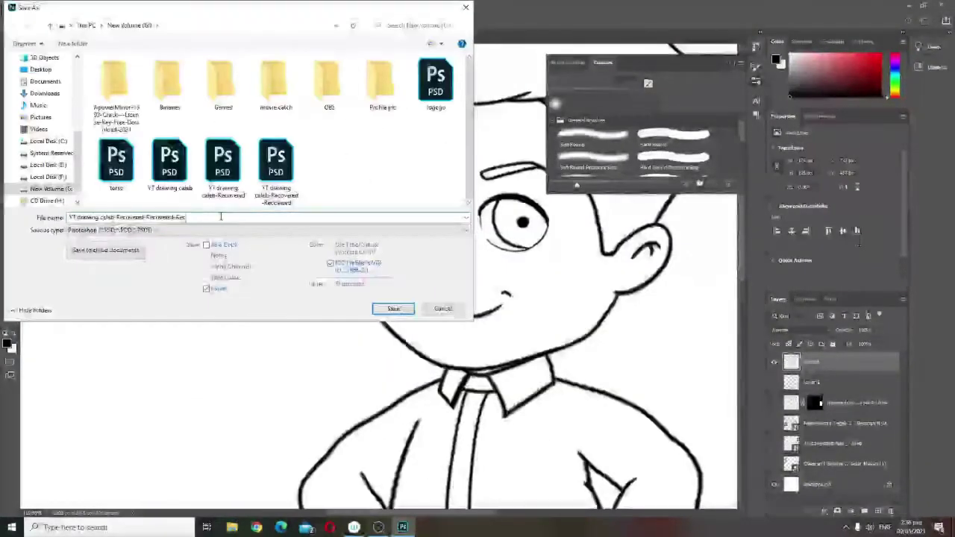
key(BackSpace)
key(BackSpace)
key(BackSpace)
key(BackSpace)
key(BackSpace)
key(BackSpace)
key(BackSpace)
key(BackSpace)
key(BackSpace)
key(BackSpace)
key(BackSpace)
key(BackSpace)
key(BackSpace)
key(BackSpace)
key(BackSpace)
key(BackSpace)
key(BackSpace)
key(BackSpace)
key(BackSpace)
key(BackSpace)
key(BackSpace)
key(BackSpace)
click(393, 308)
click(587, 147)
Adjust the selected right eye slightly with Free Transform and clear the selection
key(ctrl+t)
drag(443, 252, 446, 255)
click(492, 21)
key(ctrl+d)
scroll(507, 311, down, 8)
scroll(367, 99, up, 8)
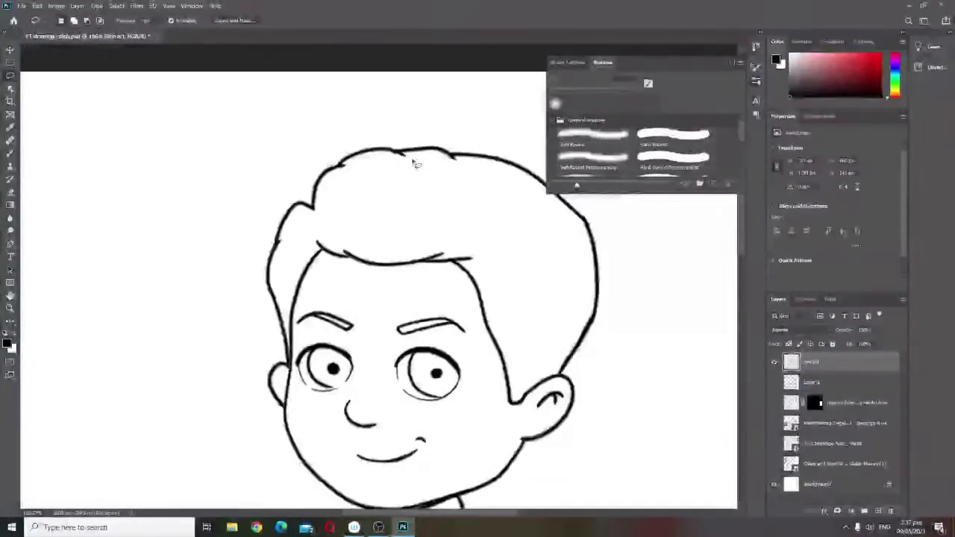
Clean up and redraw the outline along the top of the hair on the line-art layer
key(e)
mouse_move(450, 154)
mouse_down()
mouse_move(347, 156)
mouse_move(453, 154)
mouse_up()
key(b)
key(ctrl+z)
drag(343, 164, 451, 154)
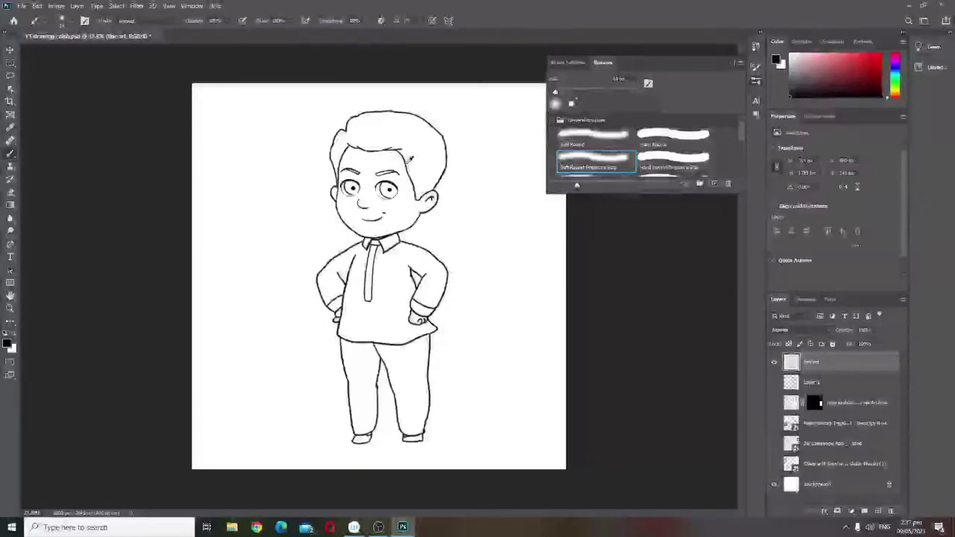
Redraw the right side of the hairline in one stroke from the forehead down to the ear
scroll(409, 158, up, 5)
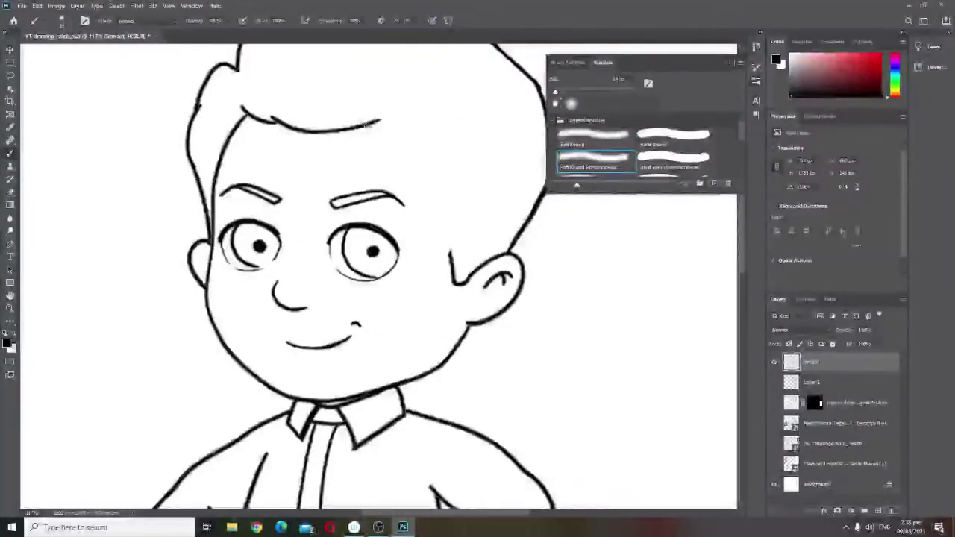
drag(379, 119, 446, 250)
key(b)
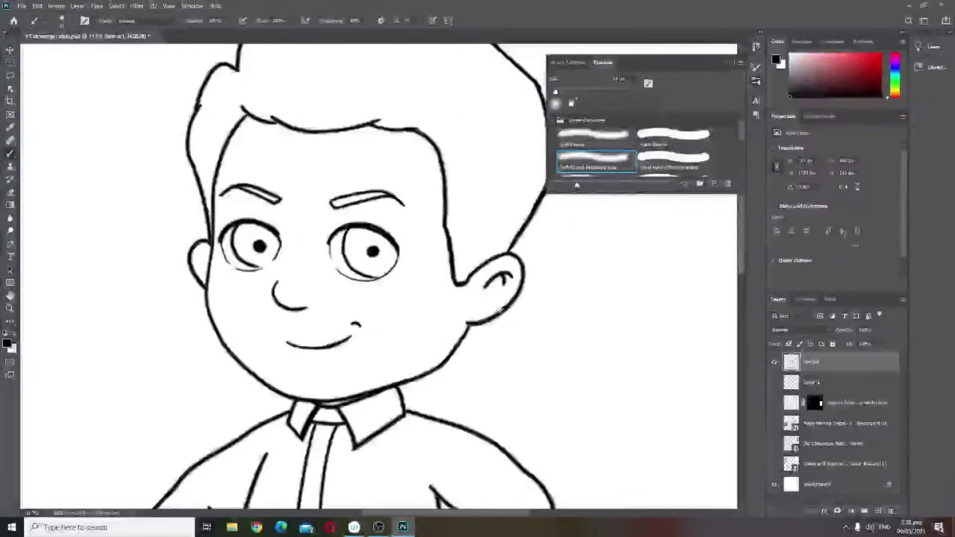
scroll(447, 254, down, 5)
scroll(284, 159, up, 3)
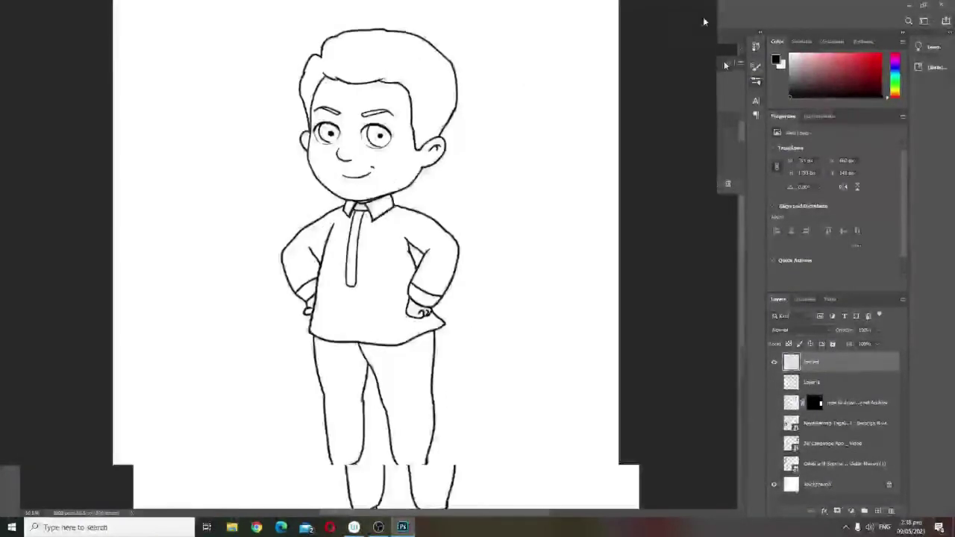
Create a new layer and place it directly below the line-art layer
scroll(706, 22, down, 2)
click(878, 511)
drag(857, 362, 857, 391)
scroll(446, 158, up, 1)
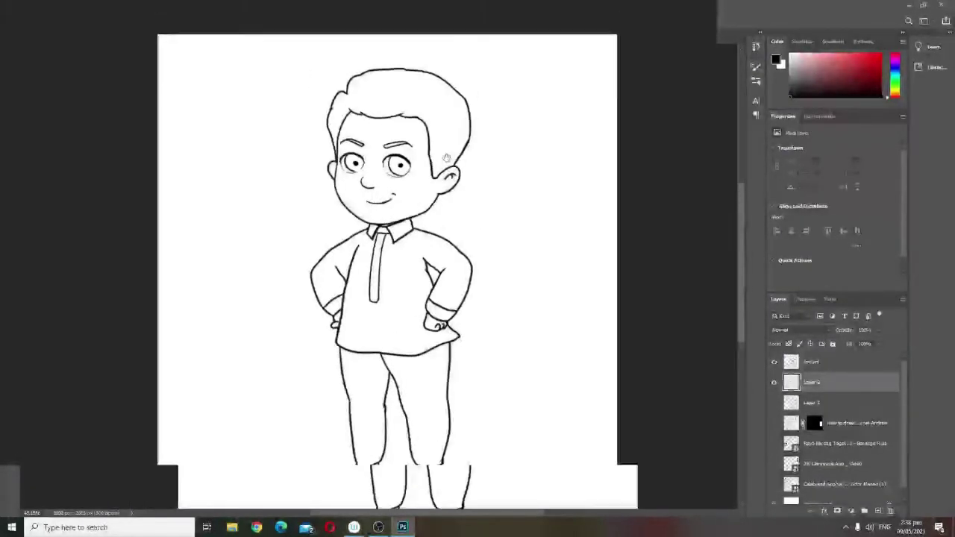
Select the skin areas of the face, ears and hands with the Magic Wand on the line-art layer, then activate the new layer below
click(490, 262)
click(850, 363)
click(419, 212)
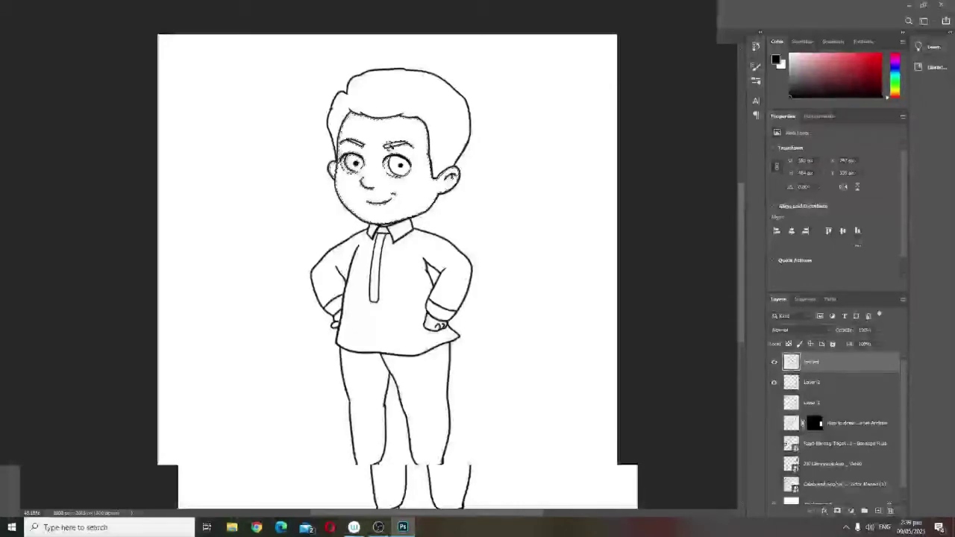
scroll(423, 332, up, 2)
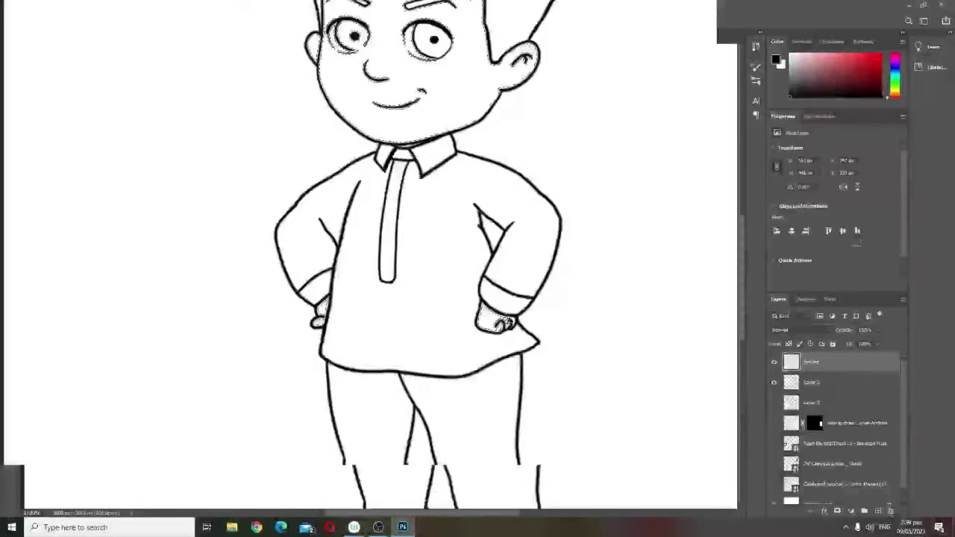
scroll(424, 332, up, 3)
scroll(522, 317, down, 4)
scroll(433, 370, up, 4)
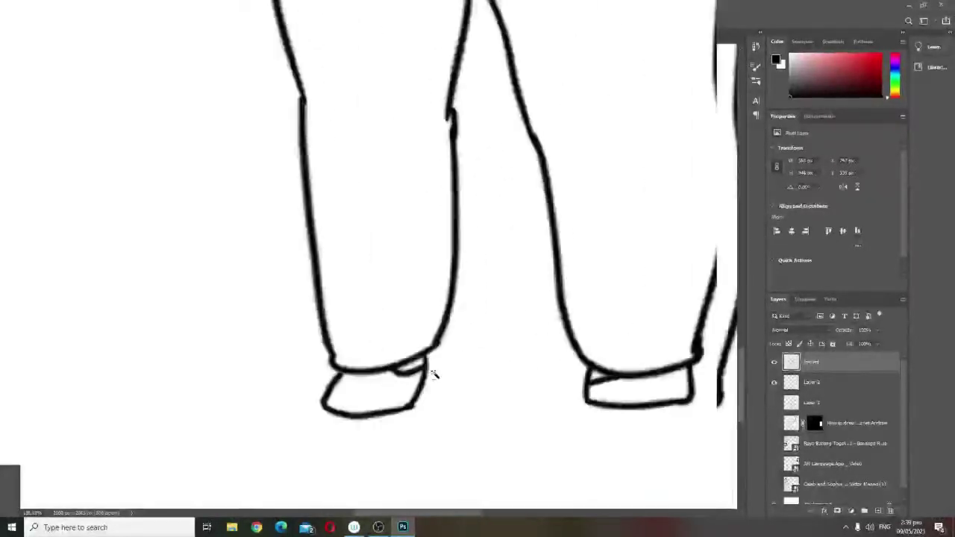
scroll(405, 365, down, 5)
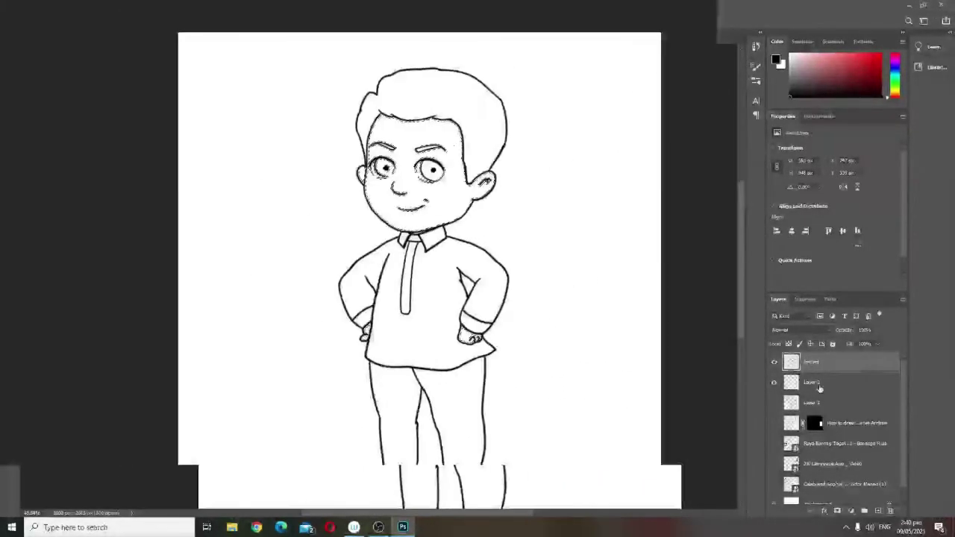
click(435, 263)
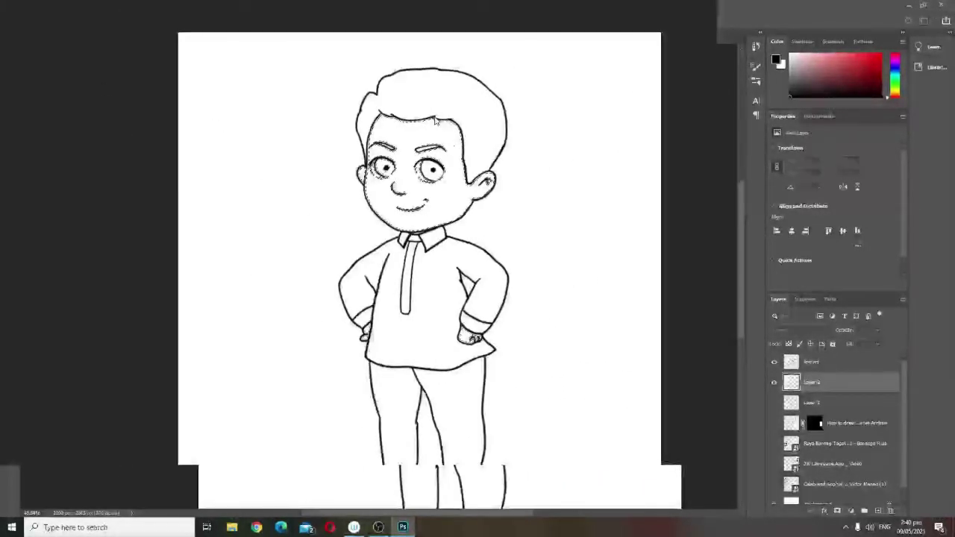
scroll(361, 166, up, 2)
scroll(362, 166, down, 3)
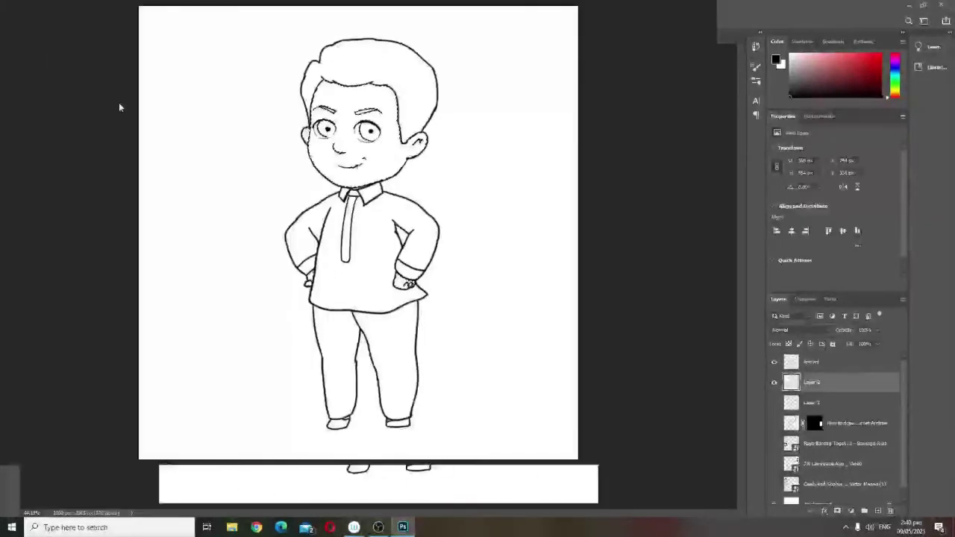
Show the cartoon-boy reference layer, sample its skin tone and fill the selected skin areas with a light brown-orange
key(shift+F5)
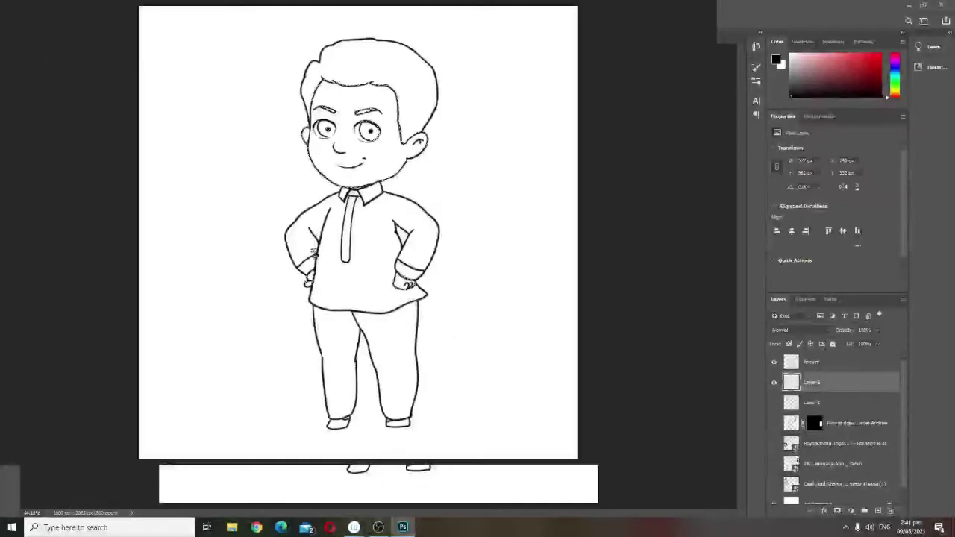
scroll(775, 470, down, 1)
click(775, 474)
click(195, 99)
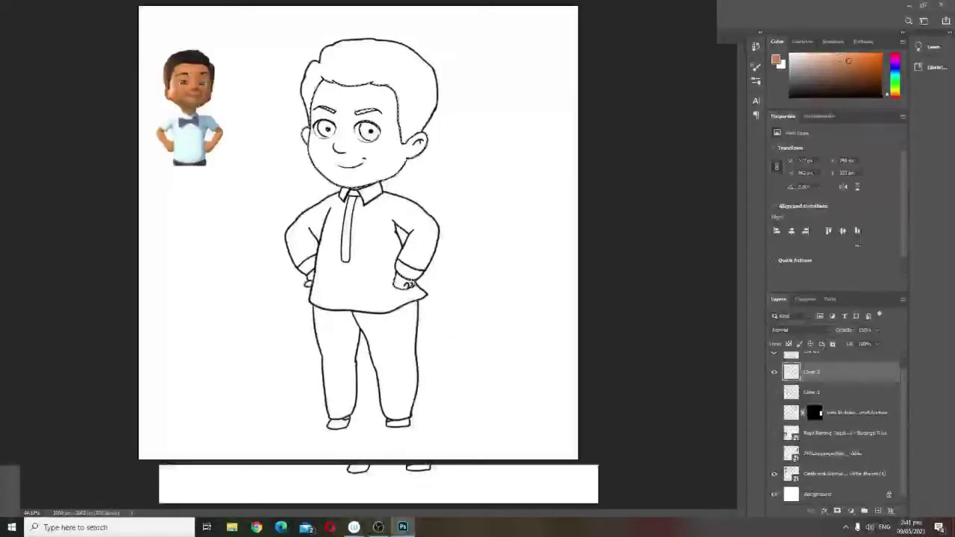
click(381, 164)
scroll(422, 178, down, 1)
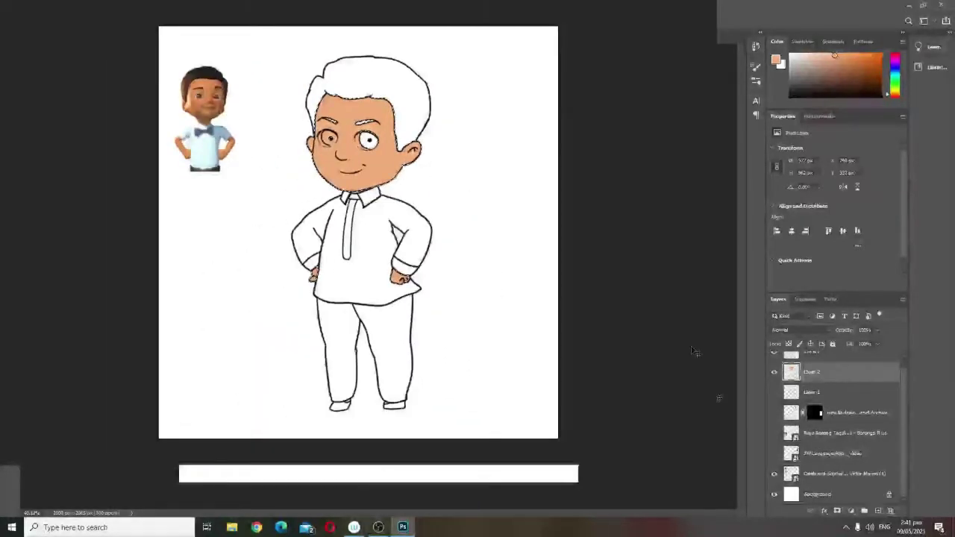
Fill the small ankle gaps above the shoes with the same skin tone
scroll(380, 177, up, 4)
scroll(484, 179, down, 10)
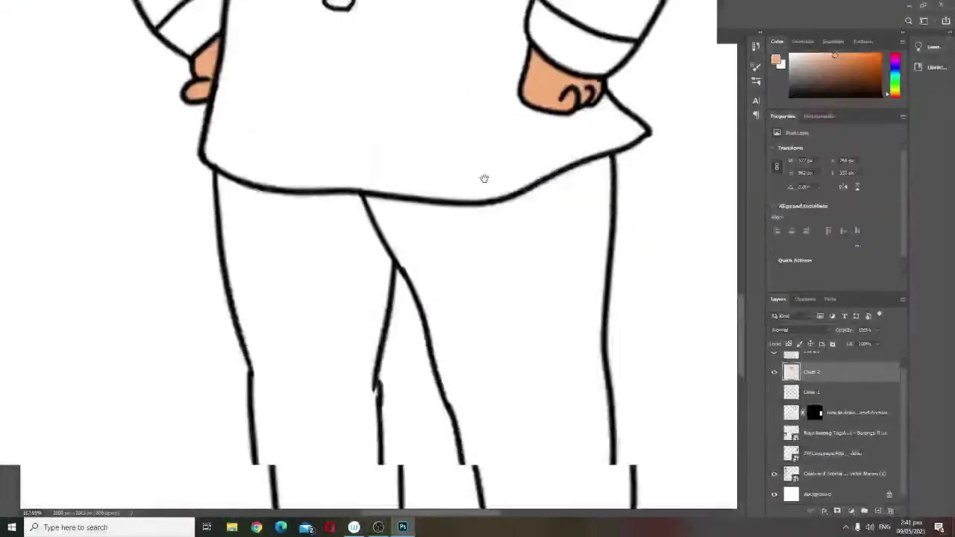
scroll(474, 179, up, 8)
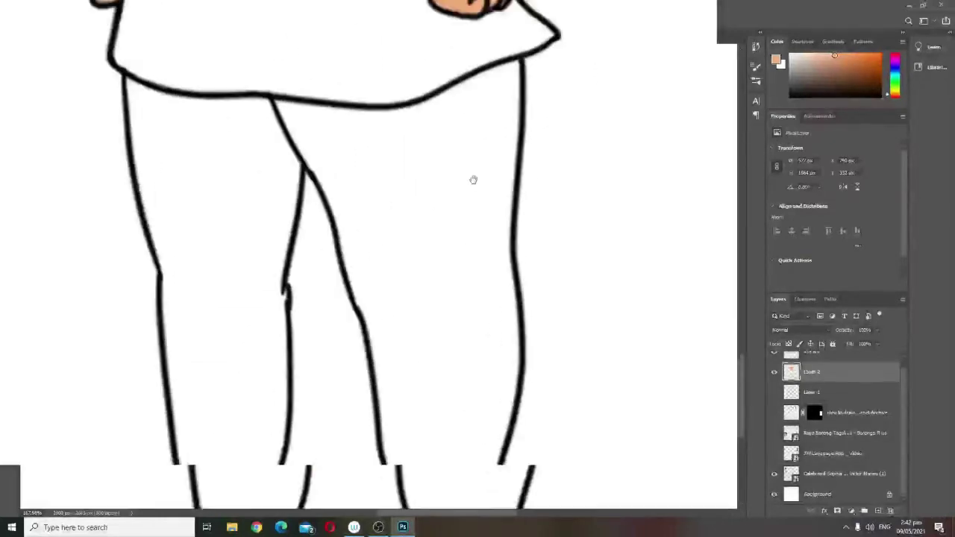
scroll(478, 179, down, 5)
Sample the dark hair colour from the boy reference, add a new layer and select the hair shape using the line-art layer
click(208, 129)
click(878, 511)
click(484, 144)
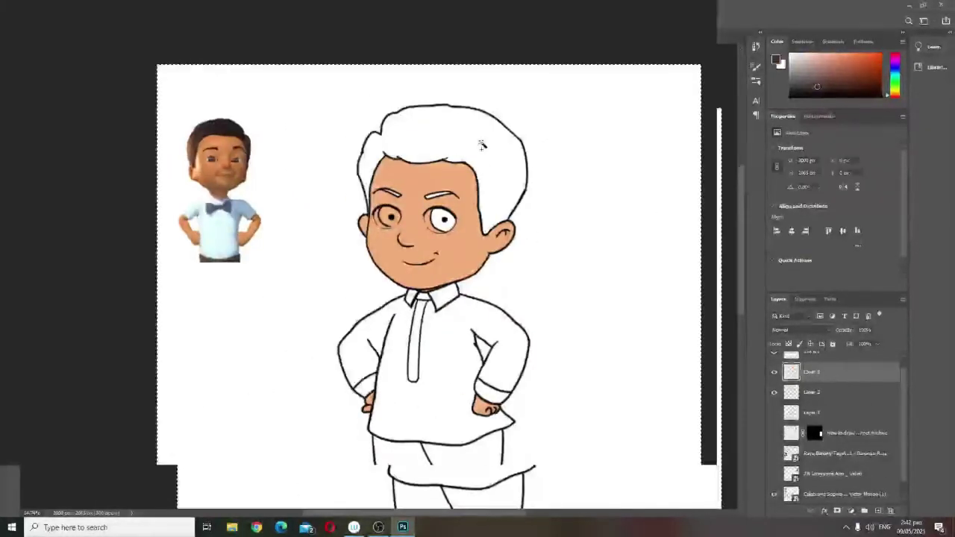
click(811, 354)
click(477, 142)
Fill the selected hair with the sampled dark brown on the new layer and clear the selection
click(811, 382)
key(g)
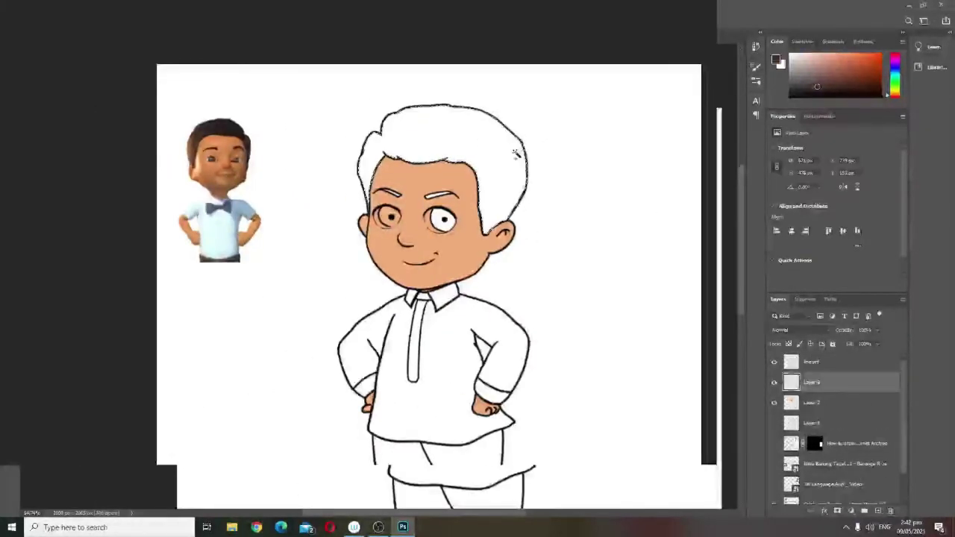
click(496, 171)
key(ctrl+d)
scroll(346, 284, down, 5)
scroll(347, 272, up, 5)
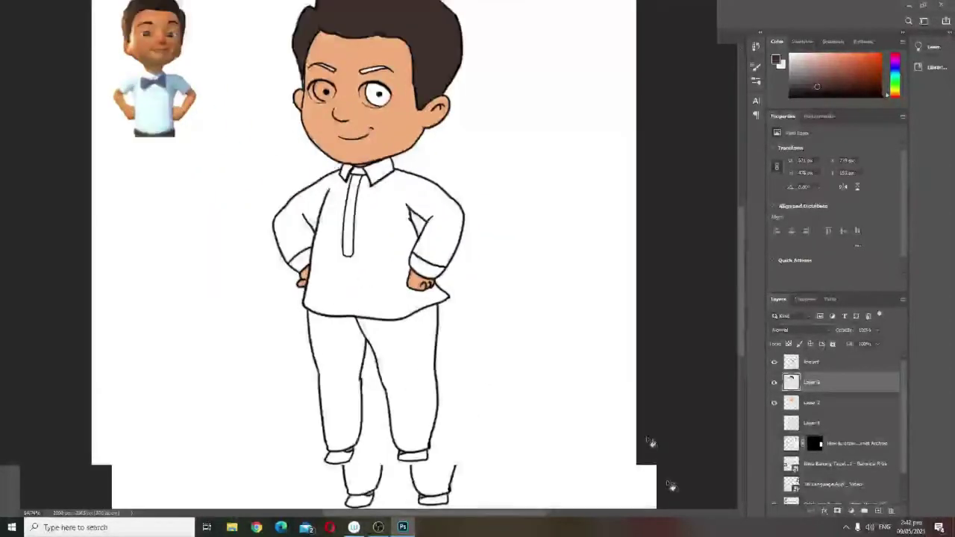
Show the barong shirt reference layer and sample its cream colour
scroll(820, 443, down, 3)
click(774, 433)
click(151, 231)
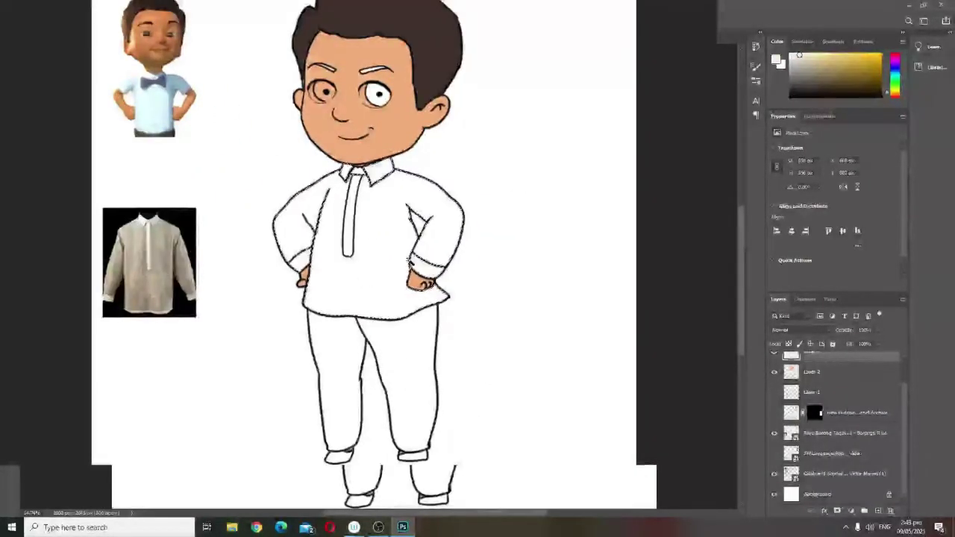
click(424, 215)
scroll(876, 403, up, 1)
key(ctrl+z)
Fill the selected shirt with the sampled cream colour on a new layer placed below the hair layer, and deselect
click(878, 511)
drag(874, 363, 874, 392)
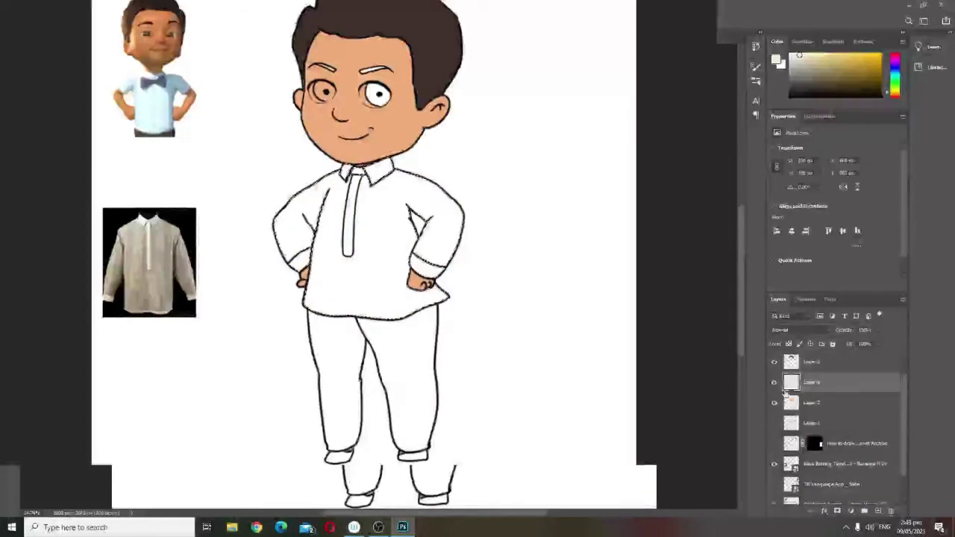
click(384, 192)
key(ctrl+d)
scroll(405, 343, down, 2)
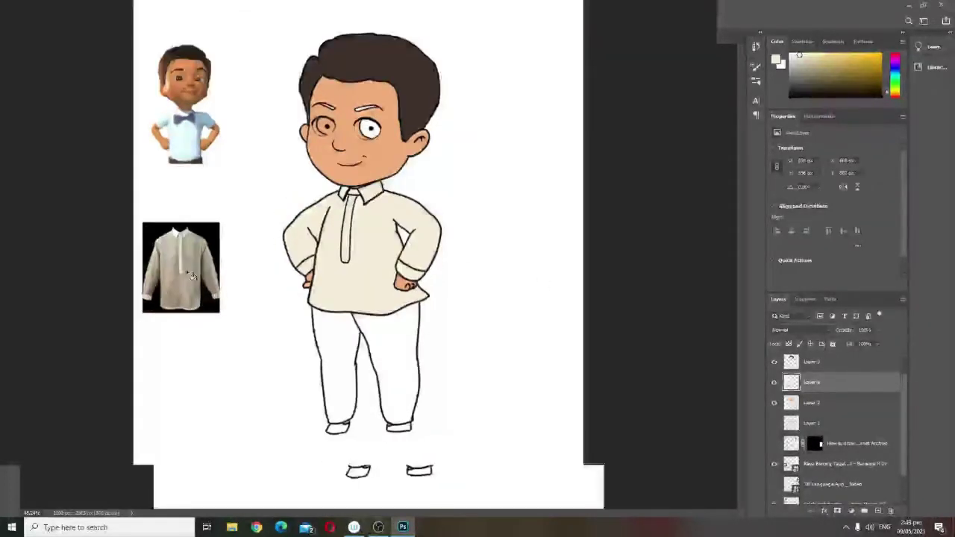
Sample the dark trouser colour from the boy reference and select both trouser legs with the Magic Wand
alt+click(185, 161)
key(w)
click(336, 357)
shift+click(389, 357)
Fill the selected trousers with the dark colour on a new layer placed below the skin layer, and deselect
click(877, 511)
drag(843, 382, 843, 431)
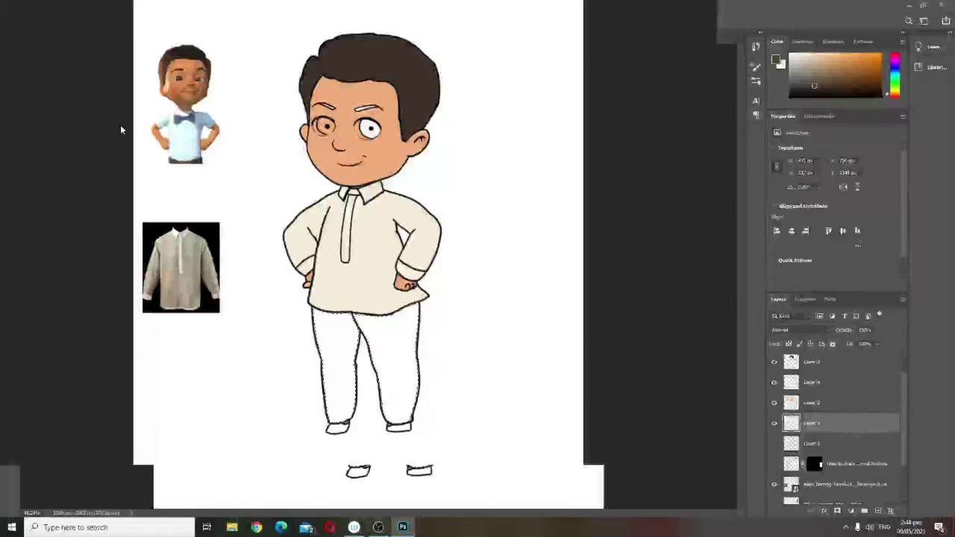
key(alt+BackSpace)
key(ctrl+d)
scroll(355, 440, up, 1)
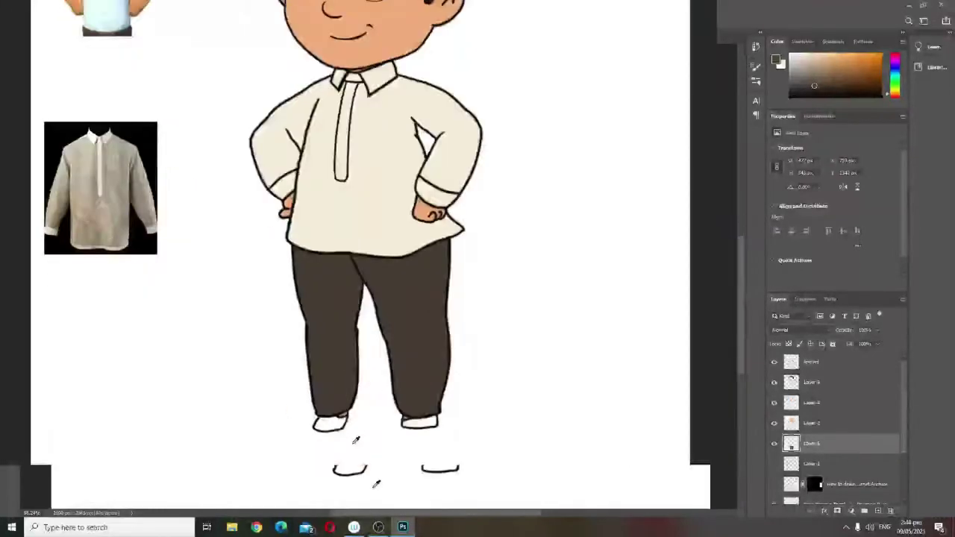
Select both shoes using the line-art layer, then reactivate the trouser colour layer
scroll(355, 440, up, 3)
scroll(365, 409, down, 6)
scroll(345, 411, up, 10)
click(813, 364)
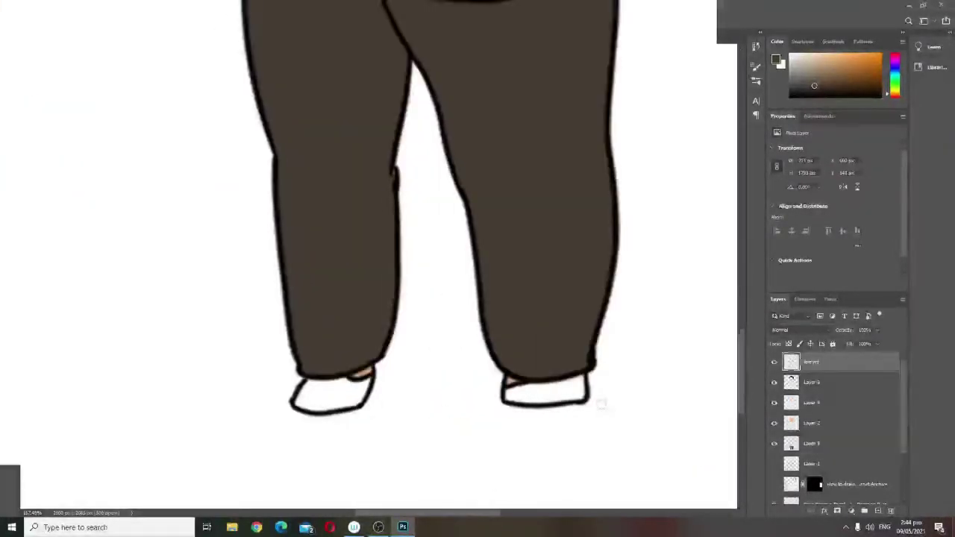
drag(362, 145, 375, 286)
scroll(375, 285, up, 1)
click(813, 443)
scroll(407, 312, down, 5)
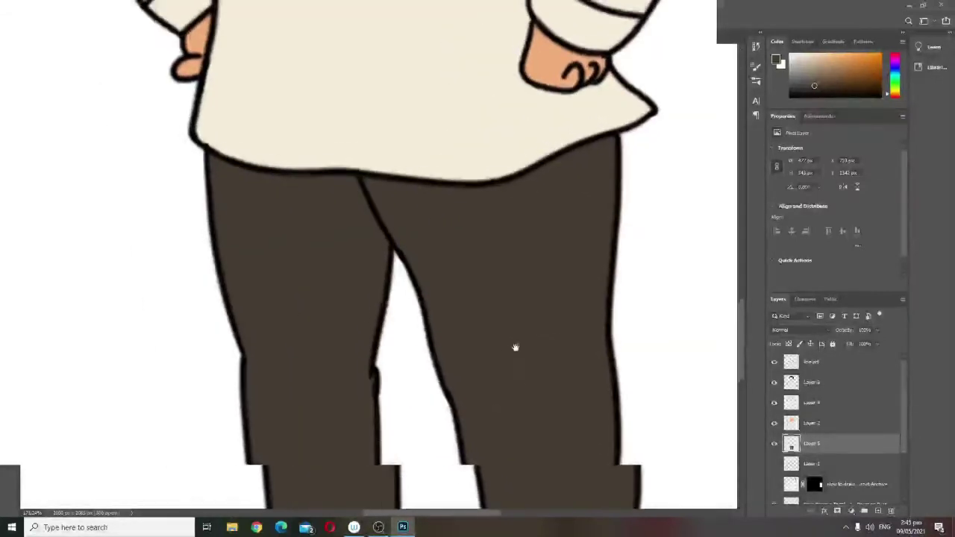
scroll(368, 331, up, 1)
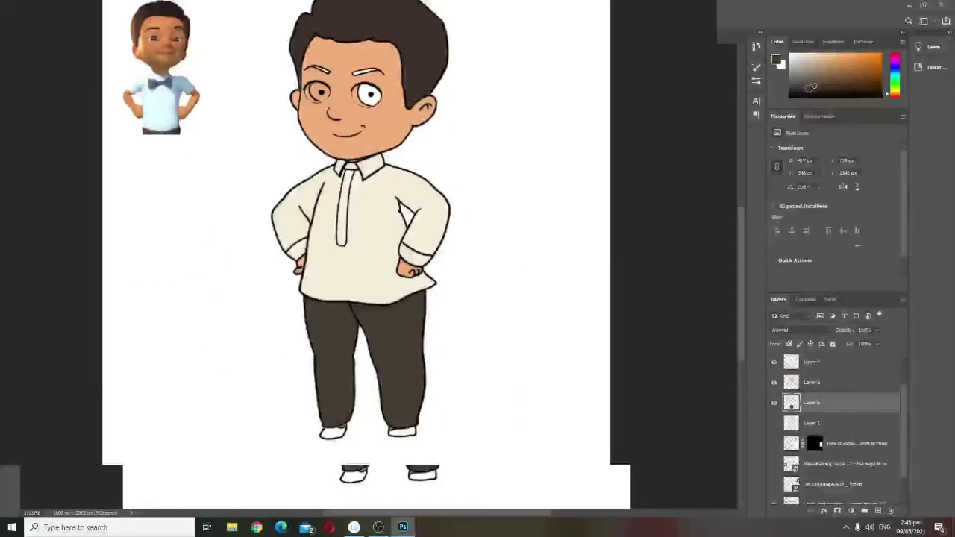
Fill the selected shoes with a near-black colour on a new layer below the trousers layer, and deselect
ctrl+click(878, 511)
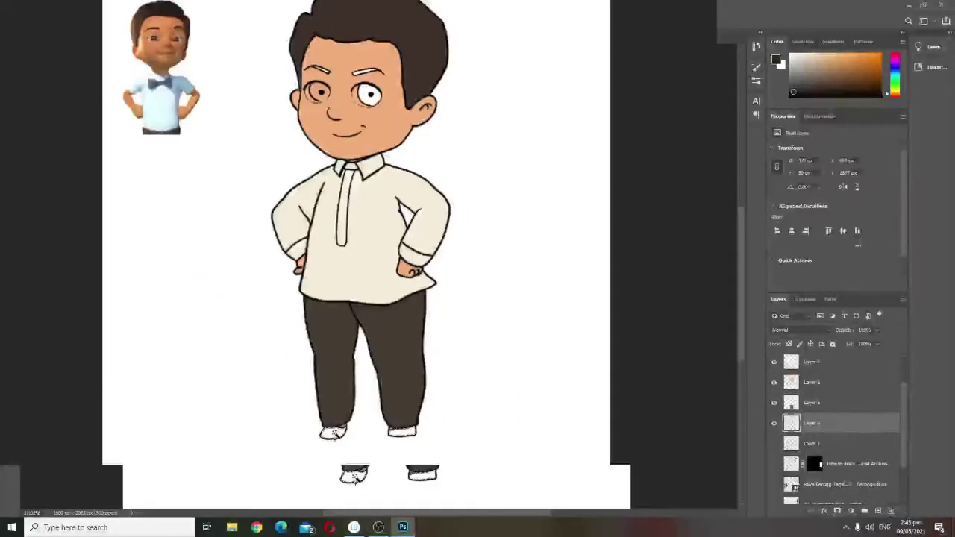
key(alt+BackSpace)
key(ctrl+d)
scroll(334, 328, down, 2)
Cover the white gap in the right eye with the sampled skin tone on the skin layer
scroll(479, 317, up, 6)
click(811, 382)
click(509, 413)
key(w)
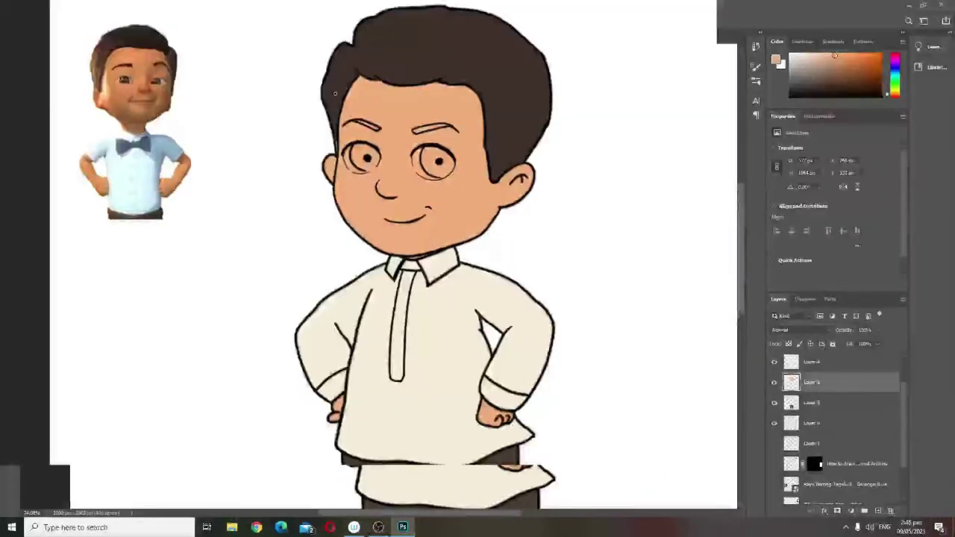
Sample the hair colour and paint both eyebrows in a slightly darker shade on the hair layer
scroll(828, 376, up, 2)
click(826, 381)
alt+click(340, 95)
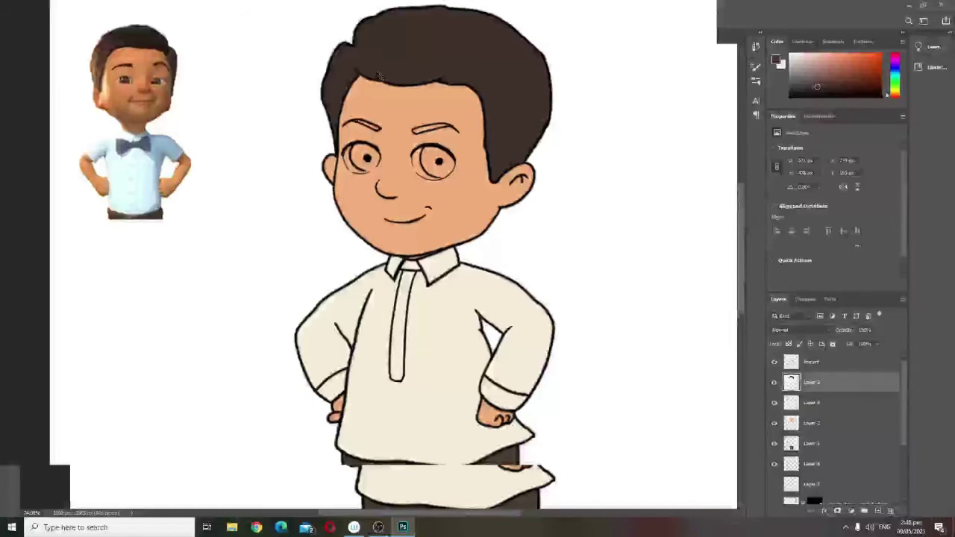
scroll(388, 70, up, 4)
scroll(585, 142, down, 6)
scroll(578, 179, up, 3)
drag(571, 261, 502, 245)
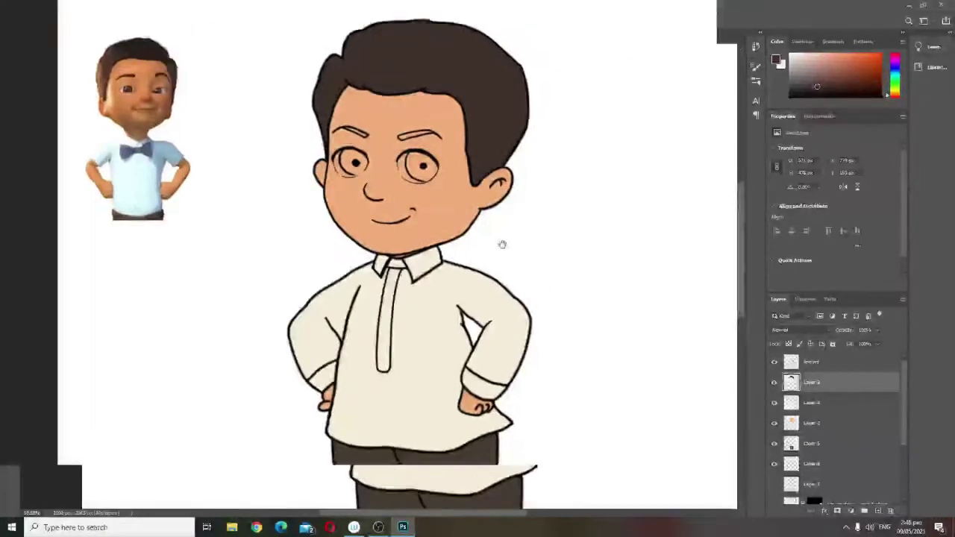
scroll(502, 244, down, 2)
scroll(555, 215, up, 5)
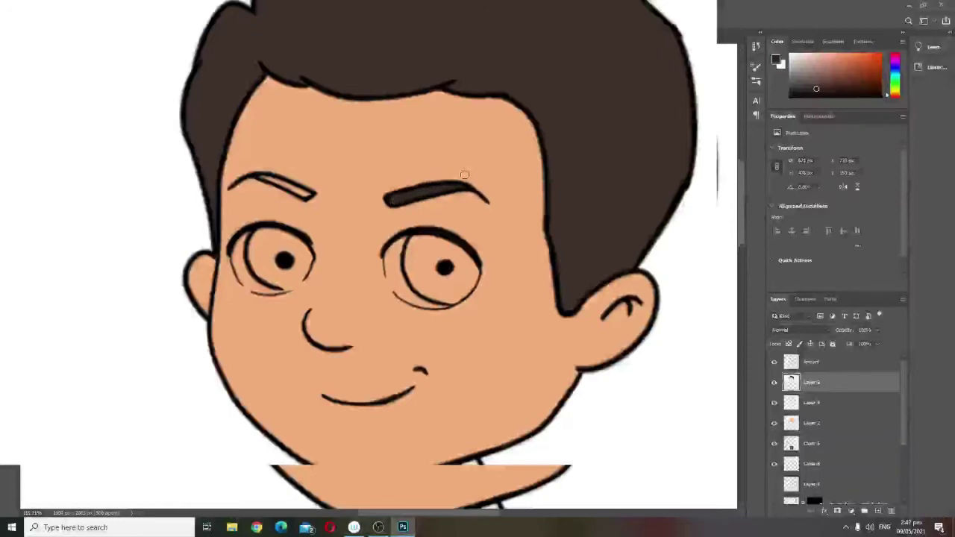
scroll(293, 174, down, 5)
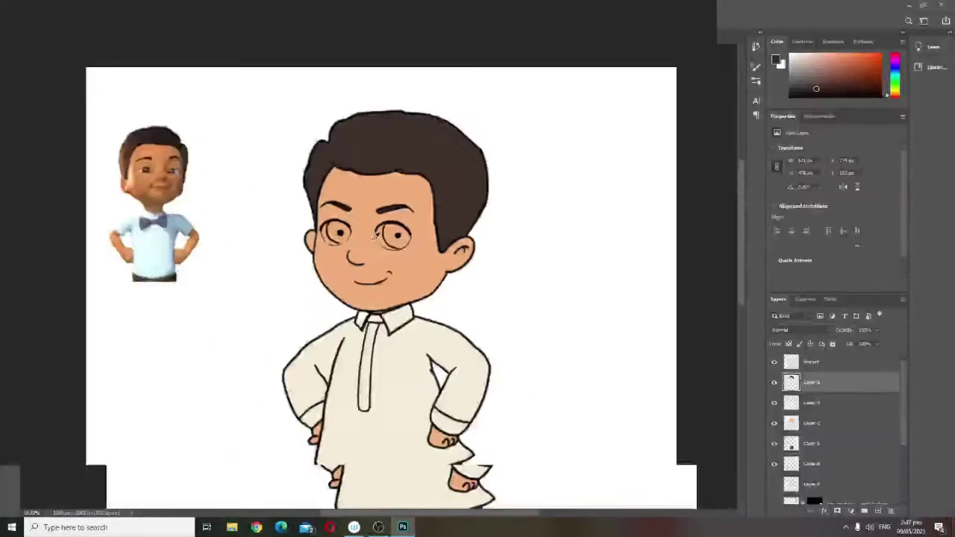
Briefly show the barong shirt reference and the reference layer below it, hiding each again
scroll(795, 446, down, 2)
scroll(795, 446, down, 2)
click(773, 433)
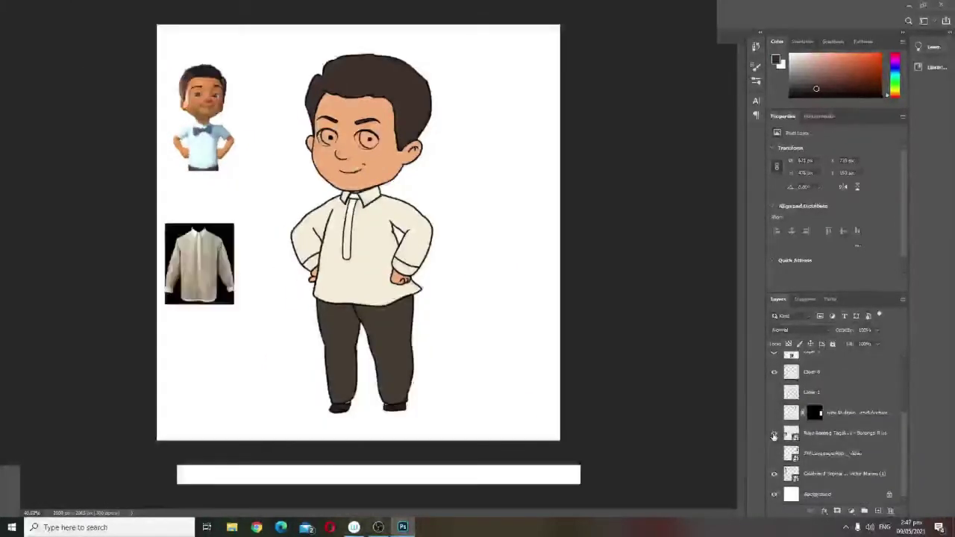
click(773, 433)
click(773, 453)
click(773, 453)
scroll(418, 157, up, 5)
drag(389, 117, 445, 199)
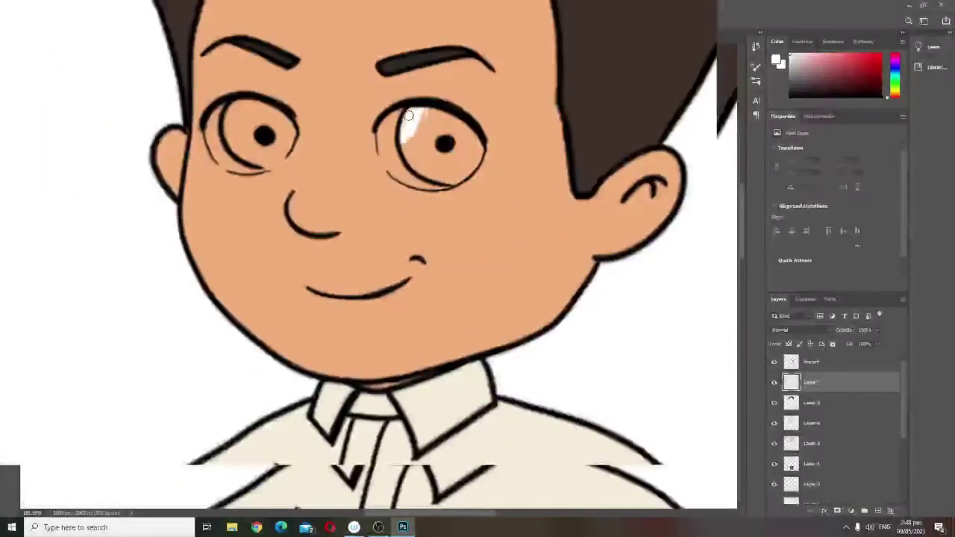
drag(479, 134, 464, 177)
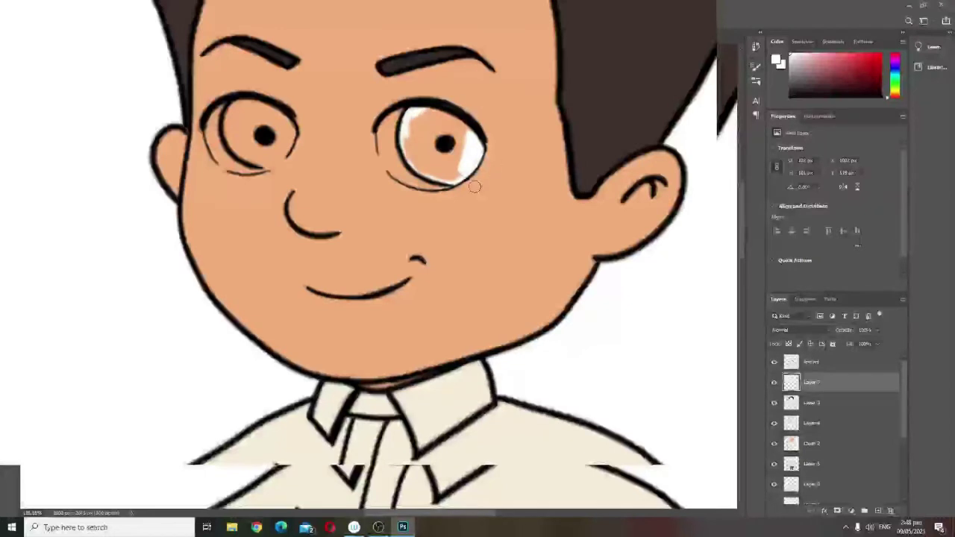
drag(431, 145, 455, 153)
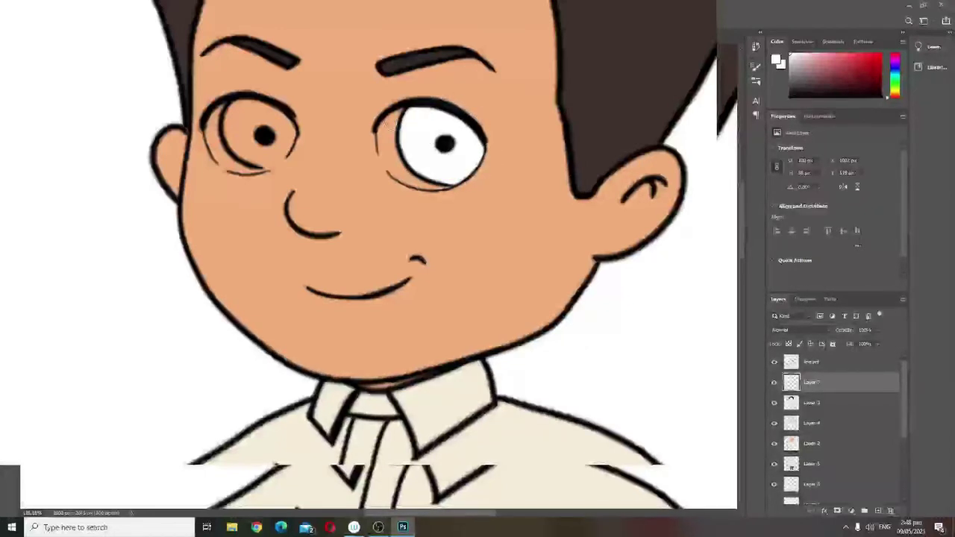
key(ctrl+z)
key(ctrl+z)
key(ctrl+z)
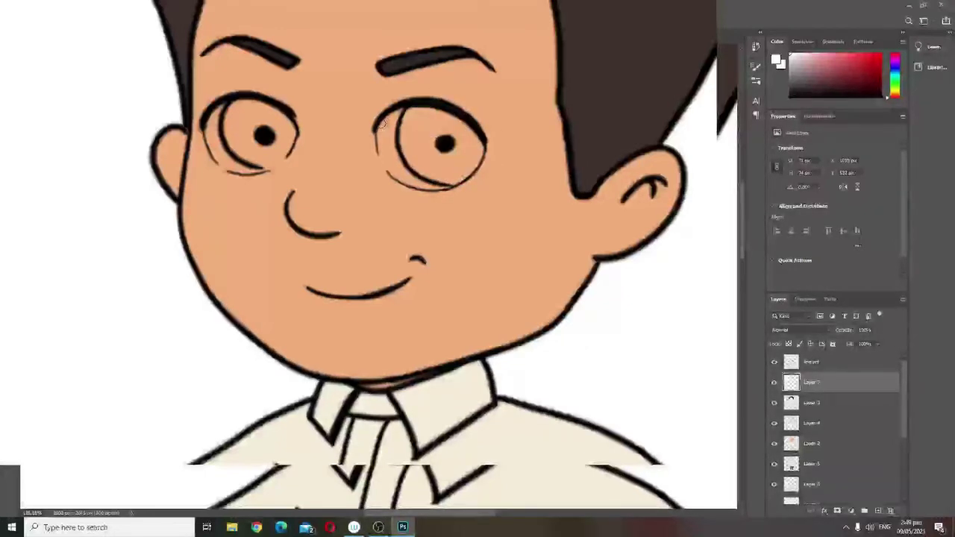
key(ctrl+z)
Paint both eyes white up to their outer outlines on the layer just below the line art
mouse_move(381, 128)
mouse_down()
mouse_move(415, 182)
mouse_move(447, 185)
mouse_move(428, 185)
mouse_move(388, 88)
mouse_move(401, 135)
mouse_move(478, 150)
mouse_move(437, 123)
mouse_move(466, 149)
mouse_up()
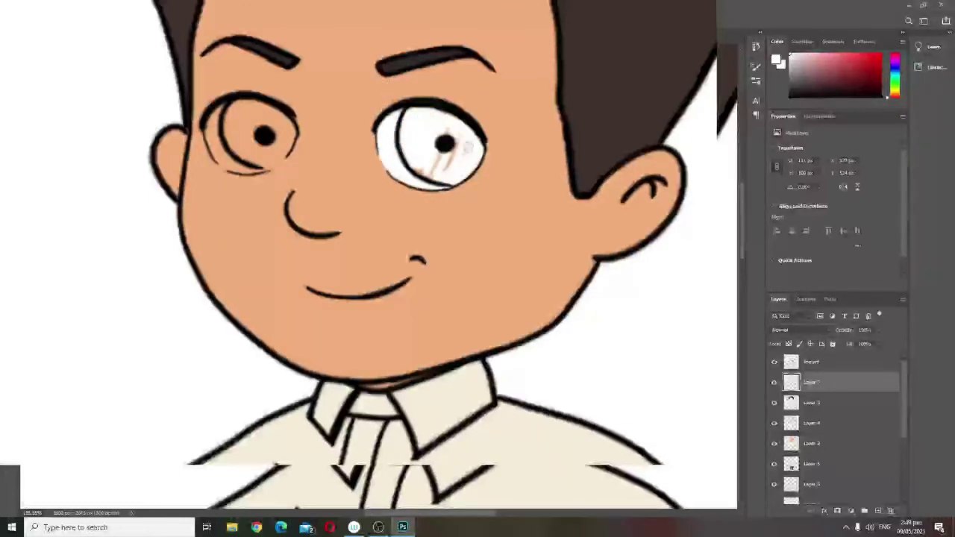
mouse_move(224, 110)
mouse_down()
mouse_move(237, 185)
mouse_move(221, 153)
mouse_move(232, 109)
mouse_move(242, 169)
mouse_up()
drag(264, 116, 235, 166)
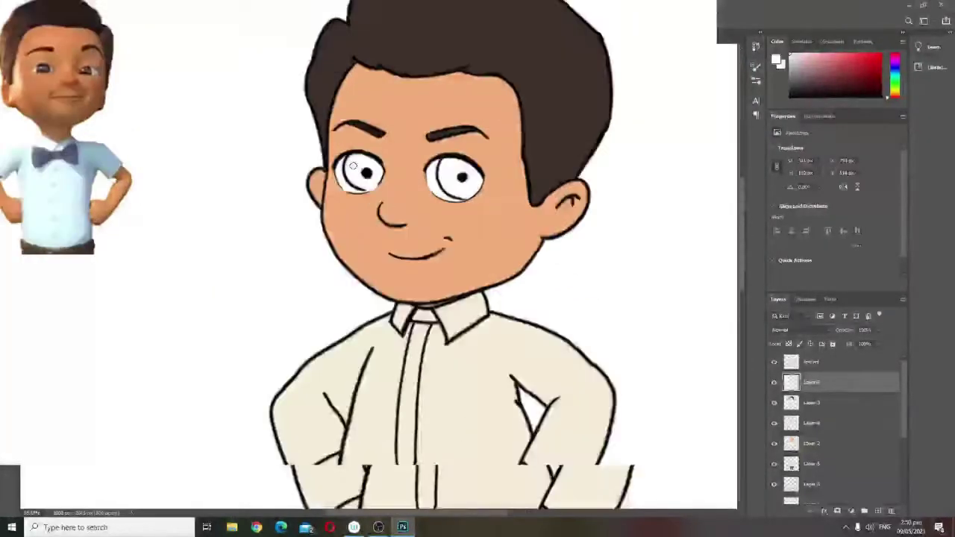
Fill both irises with dark brown on the new layer above the eye whites and touch up their edges
scroll(383, 142, down, 2)
scroll(383, 142, up, 3)
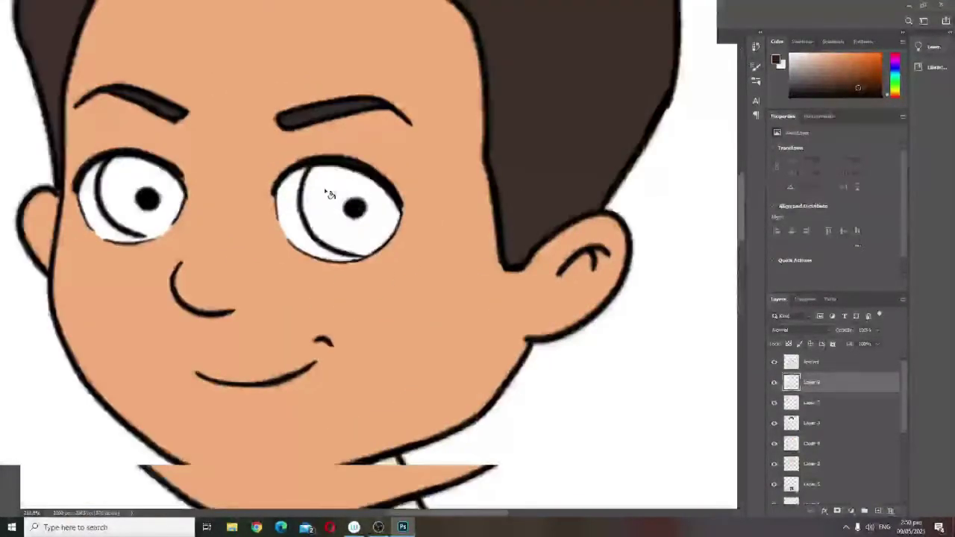
click(337, 224)
click(140, 220)
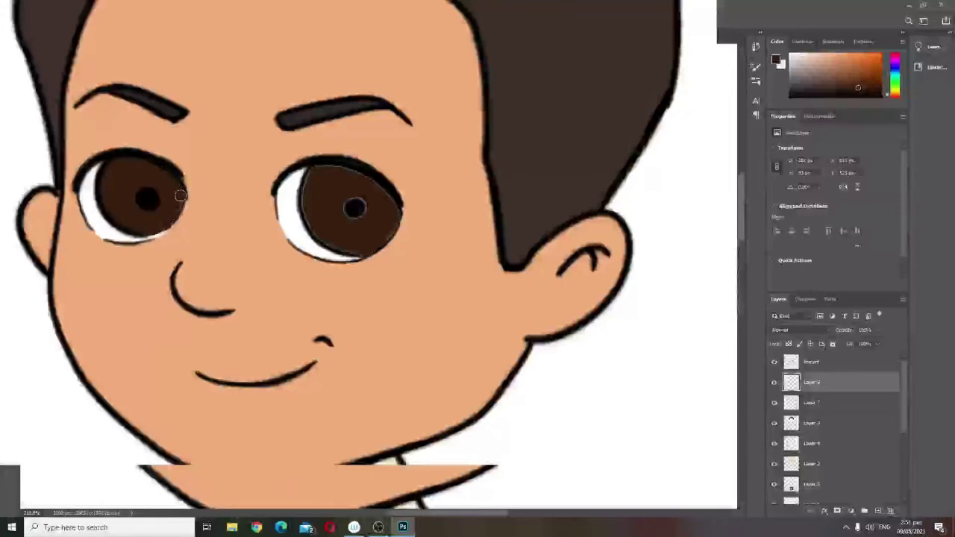
drag(353, 251, 380, 179)
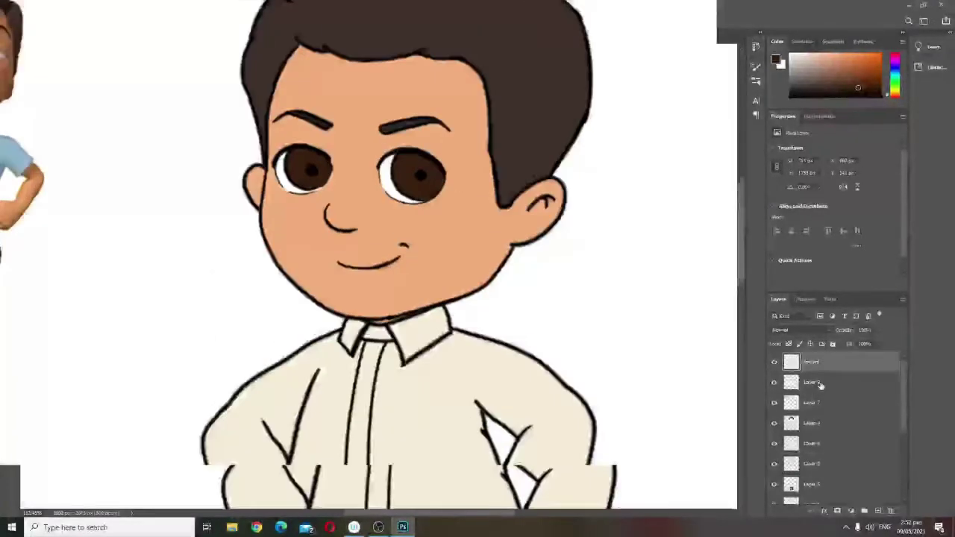
Select the iris layer and lighten the brown irises with a Hue/Saturation adjustment
ctrl+click(504, 445)
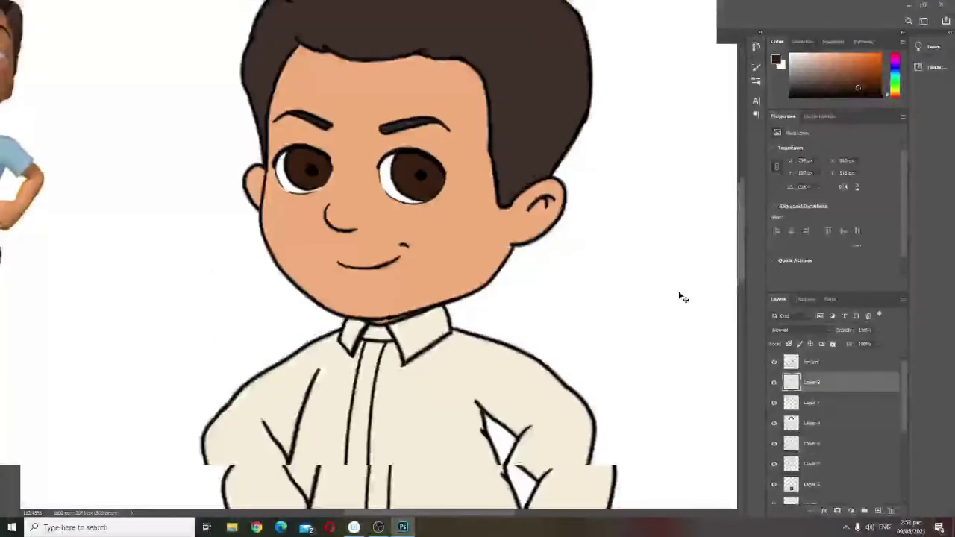
key(ctrl+u)
drag(572, 173, 584, 170)
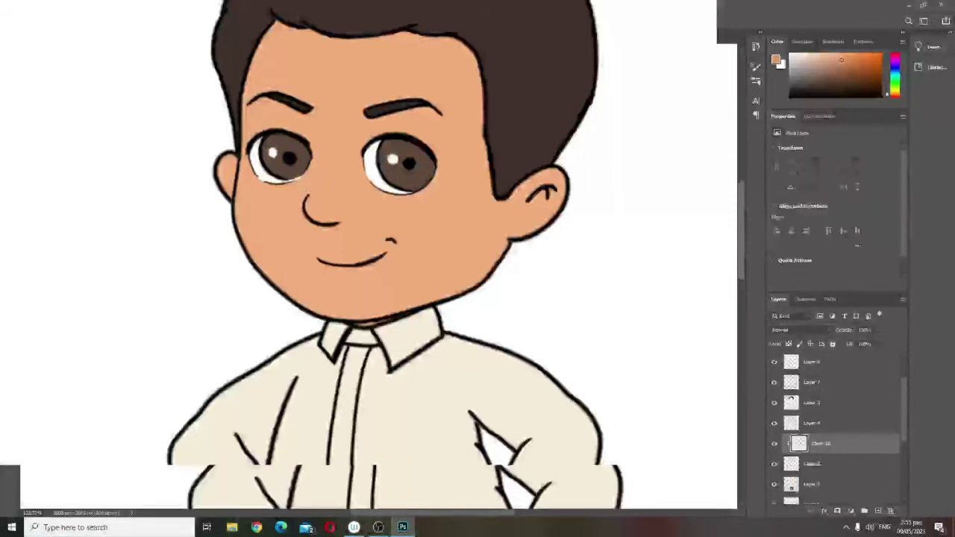
Enlarge the brush and paint slightly darker skin shading around the nose, mouth, hairline, ears and jaw on the layer clipped to the skin
click(756, 81)
key(bracketright)
key(bracketright)
key(bracketright)
key(bracketright)
key(bracketright)
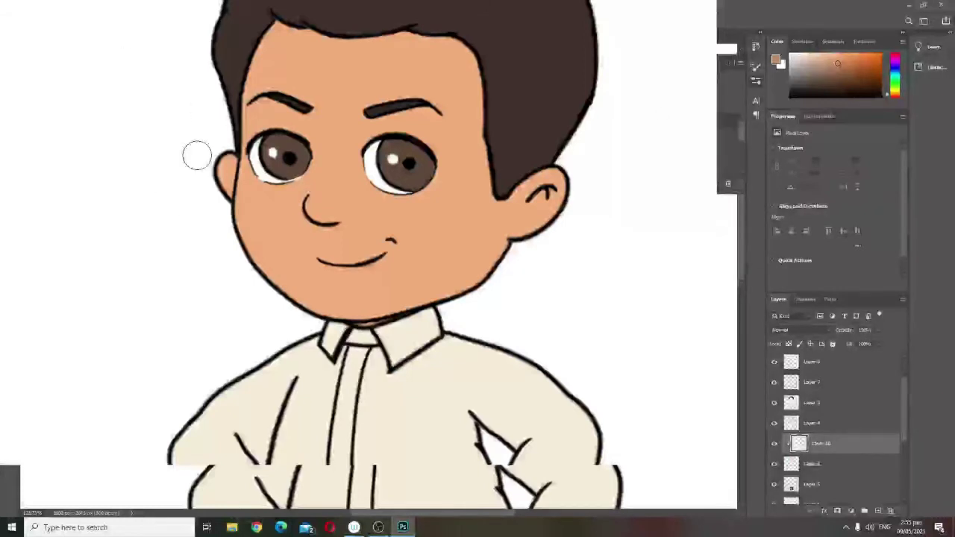
drag(196, 153, 125, 156)
drag(267, 323, 326, 322)
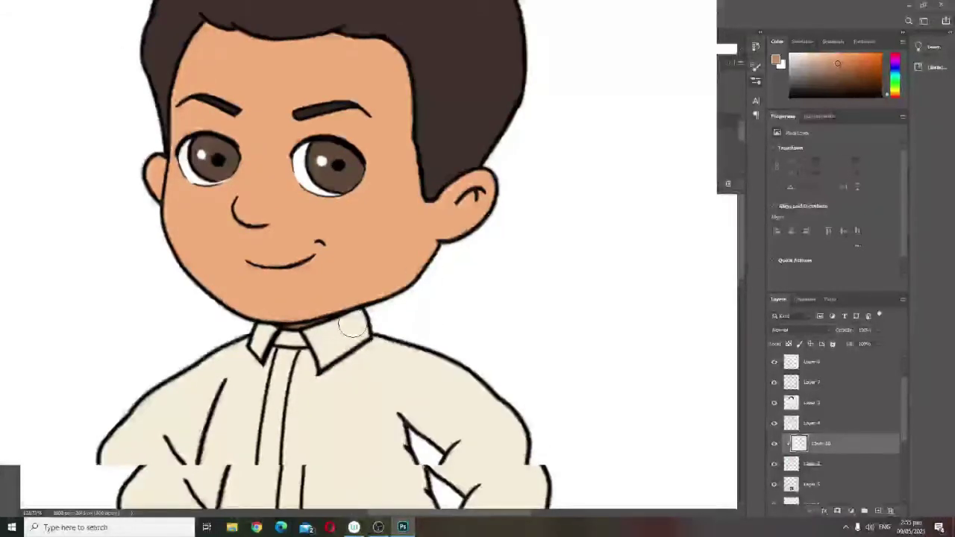
scroll(814, 498, down, 1)
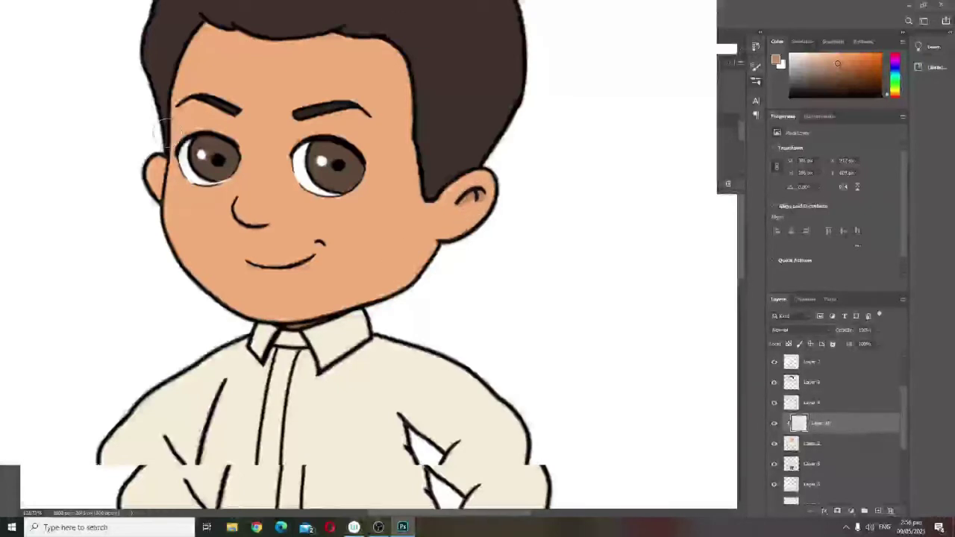
click(705, 147)
alt+click(389, 265)
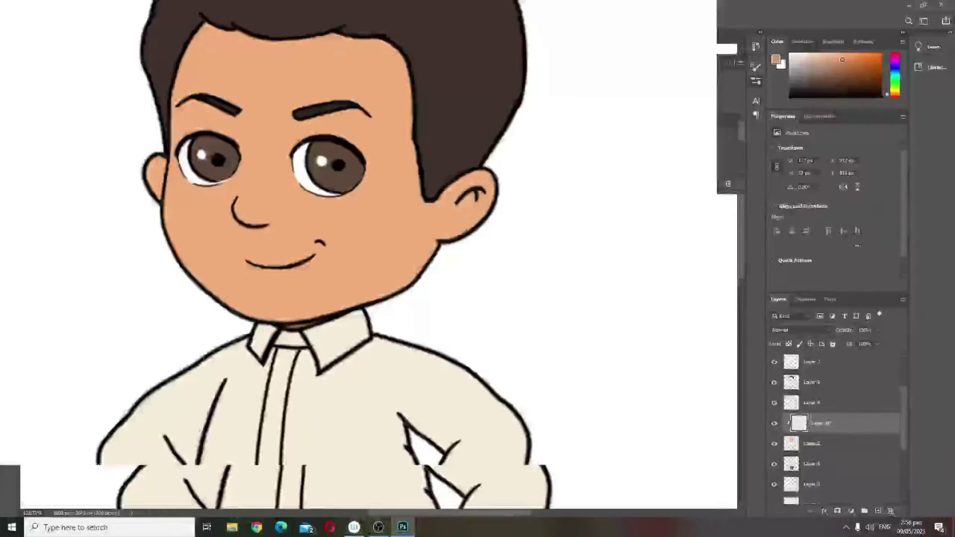
drag(244, 214, 270, 230)
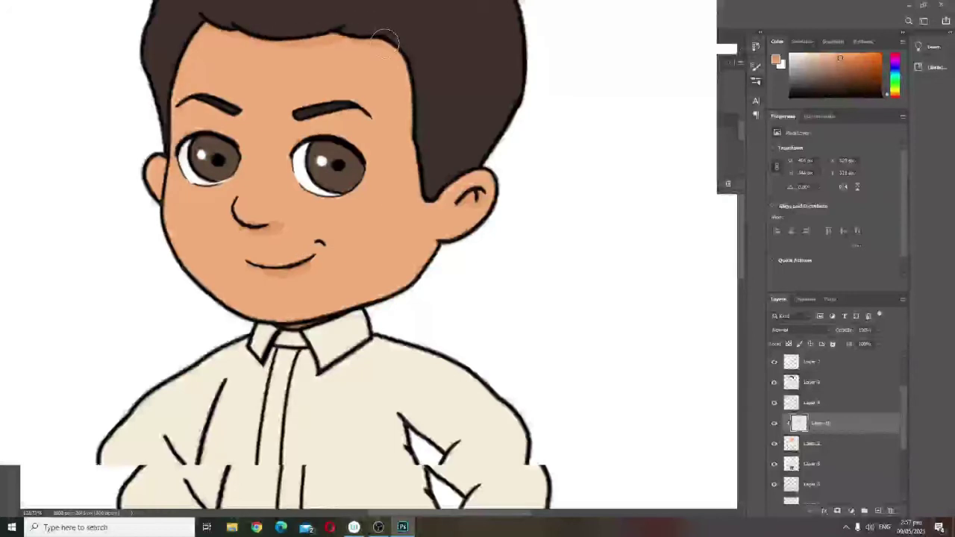
drag(152, 162, 163, 190)
drag(403, 330, 371, 292)
Add the same darker skin shading to the hands on the clipped layer
scroll(371, 291, down, 7)
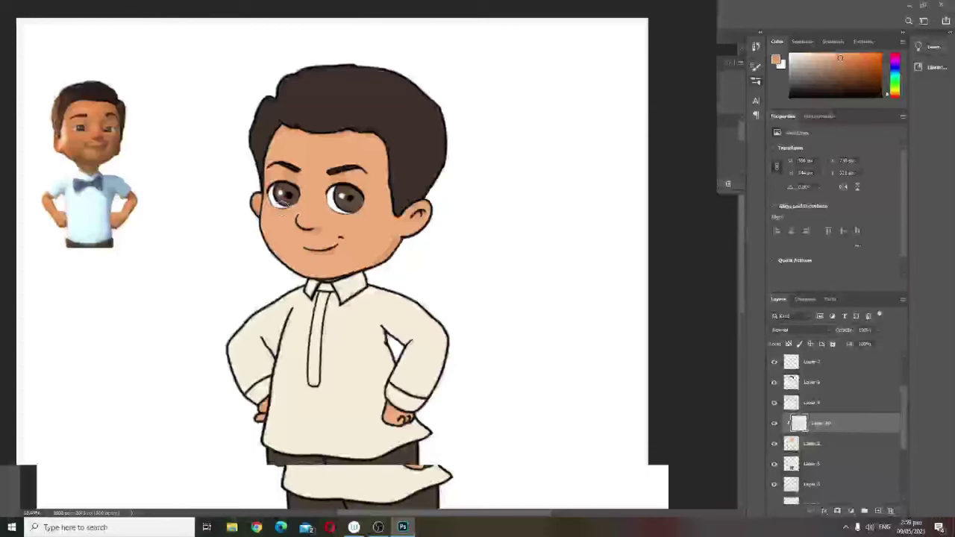
key(ctrl+minus)
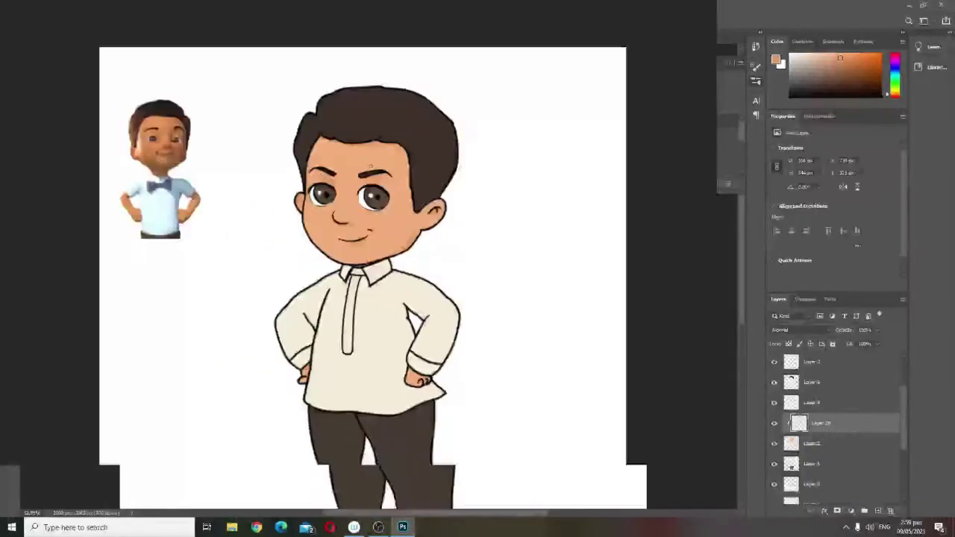
drag(379, 213, 330, 200)
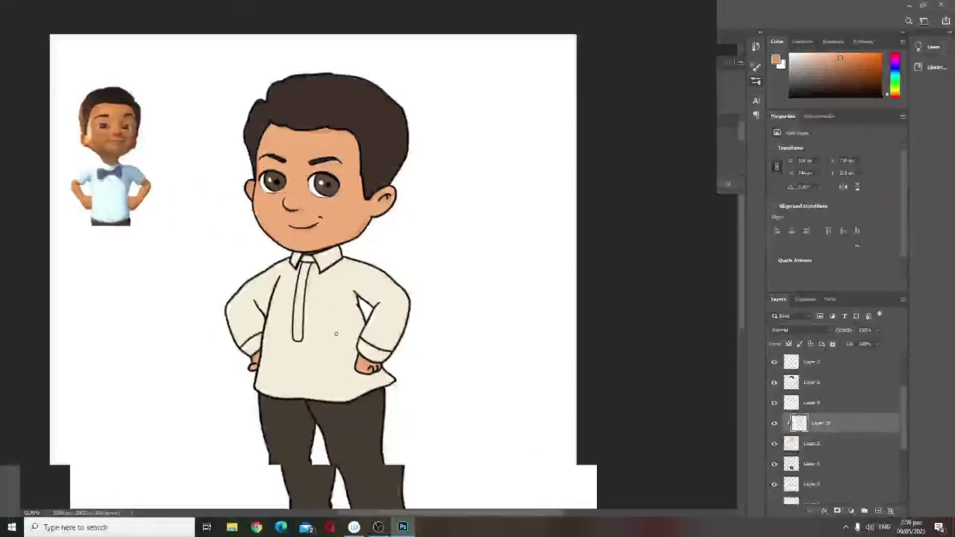
scroll(299, 298, down, 3)
drag(287, 393, 294, 390)
scroll(294, 390, down, 1)
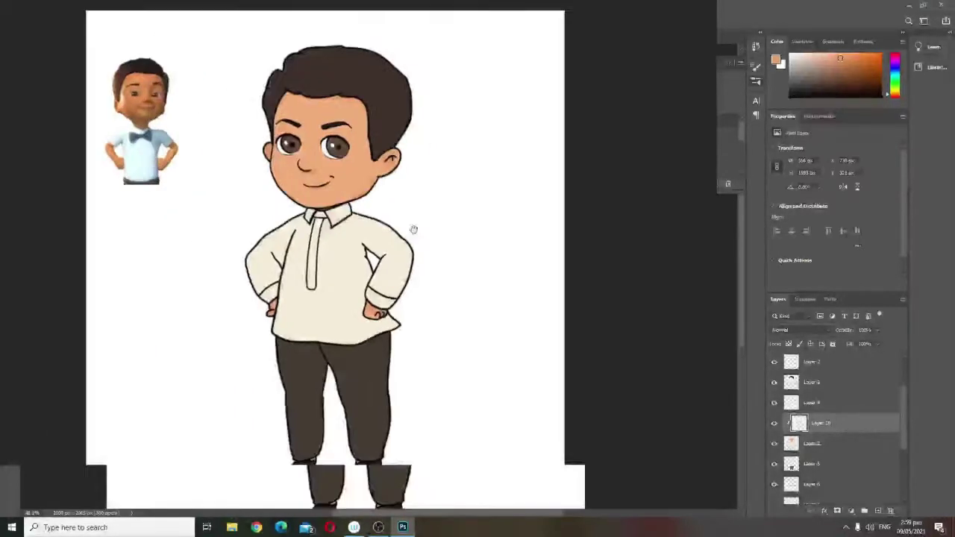
drag(413, 228, 395, 220)
Paint highlights in a lighter skin tone on the ears, nose, forehead and left edge of the face
scroll(289, 99, up, 8)
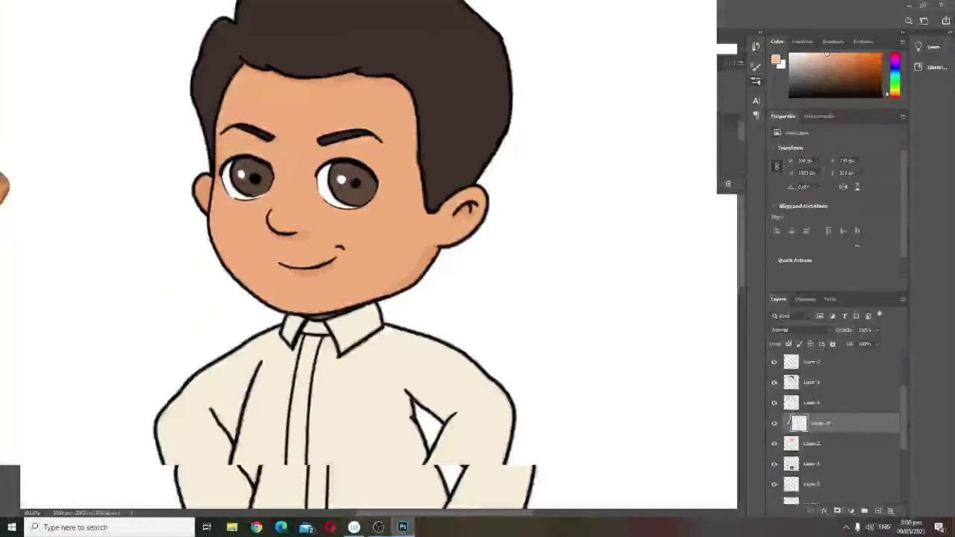
key(ctrl+minus)
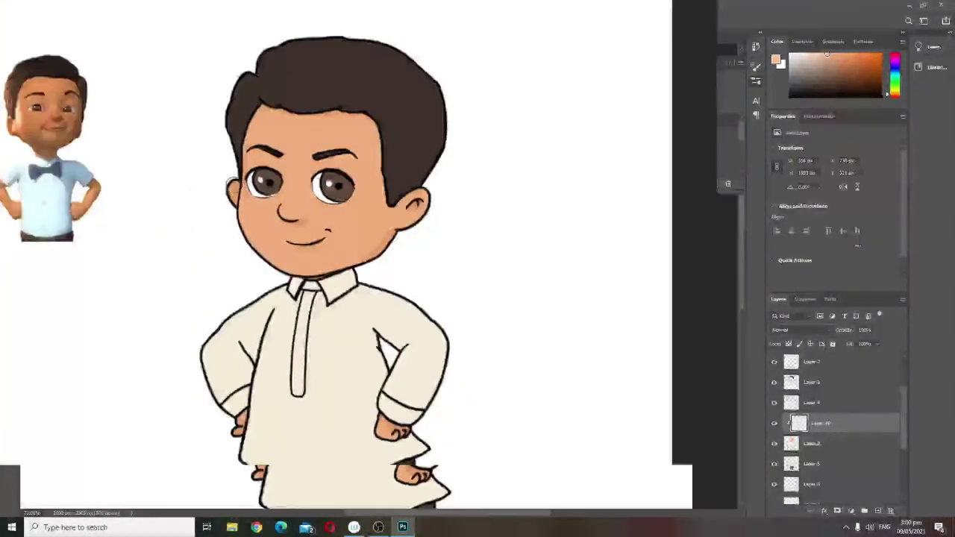
drag(232, 182, 240, 199)
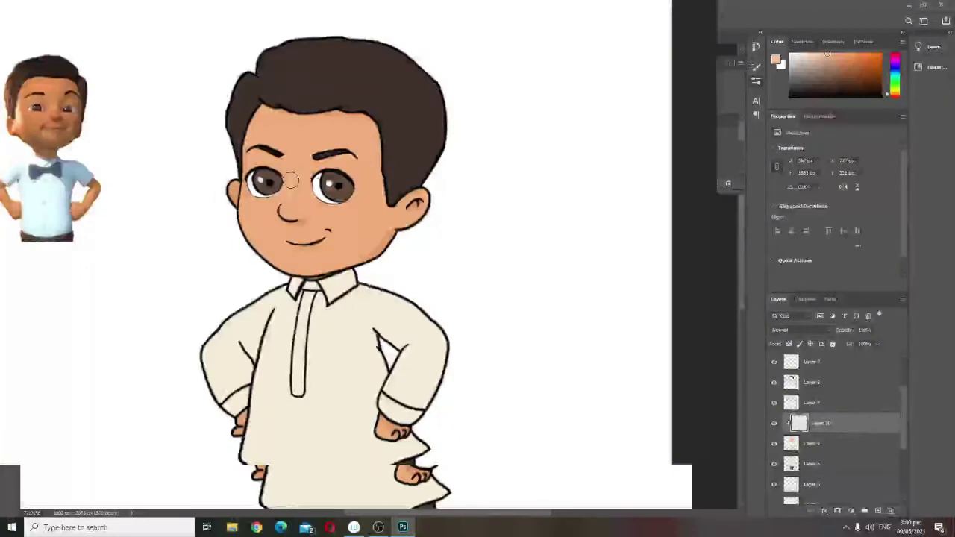
scroll(298, 239, up, 8)
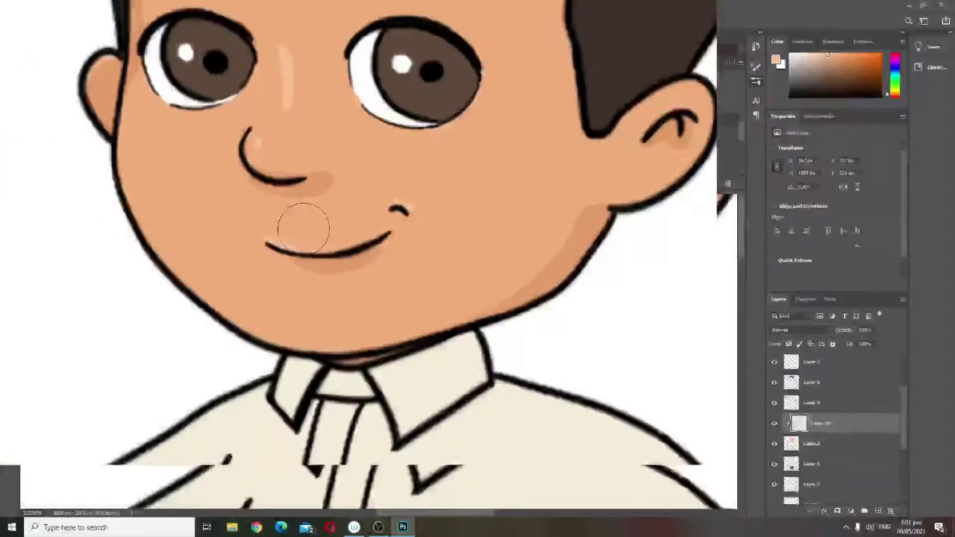
scroll(317, 254, down, 3)
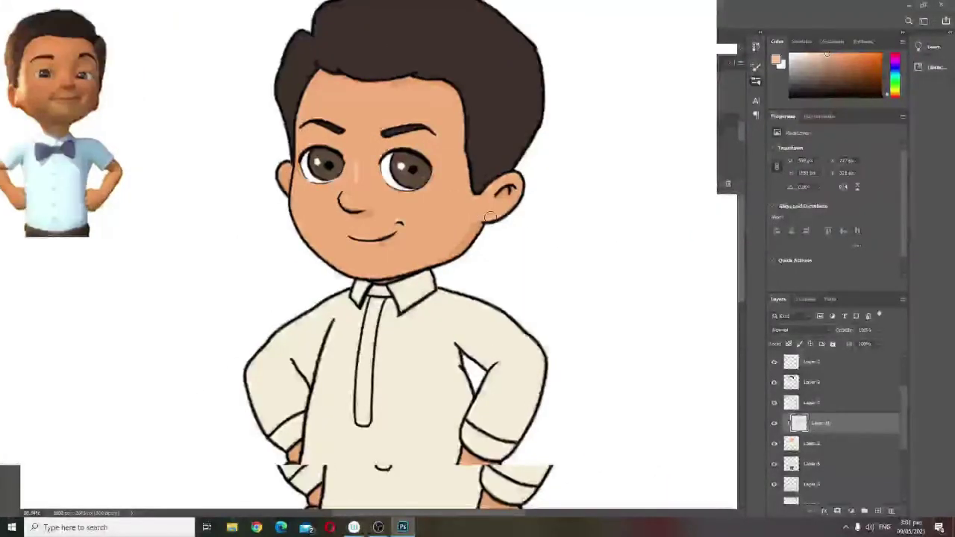
drag(490, 217, 507, 215)
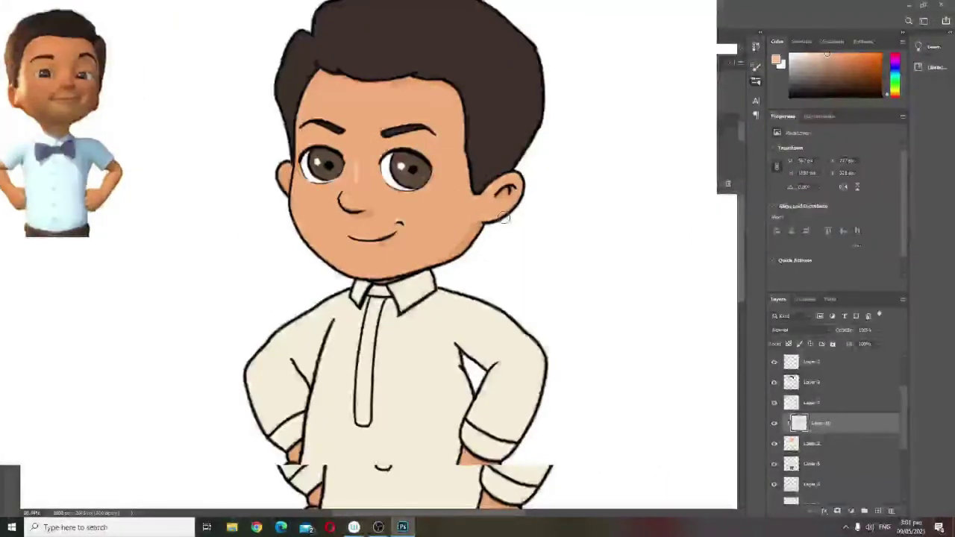
drag(288, 201, 303, 246)
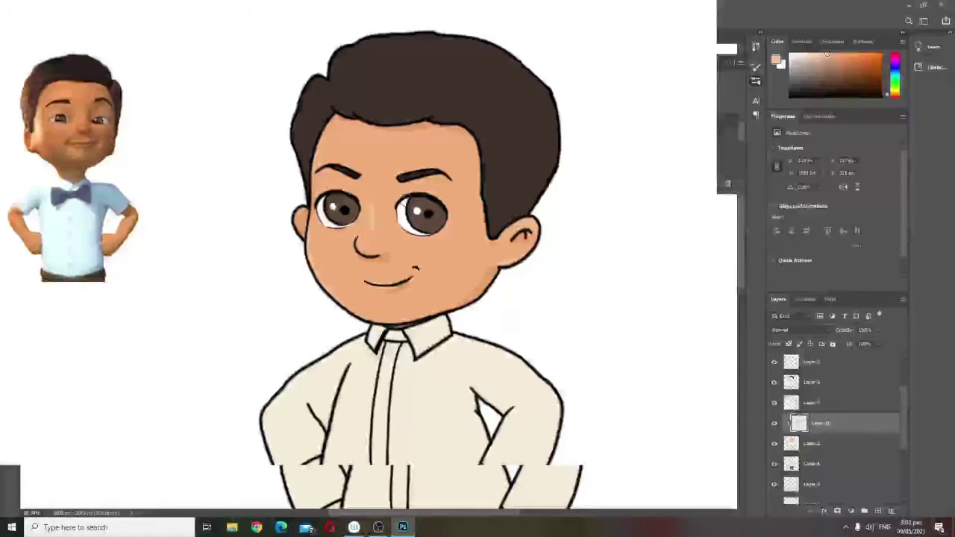
Lock the line art layer's transparent pixels and recolour the outline of the left ear and cheek with the light skin tone
scroll(400, 228, down, 1)
scroll(293, 172, down, 3)
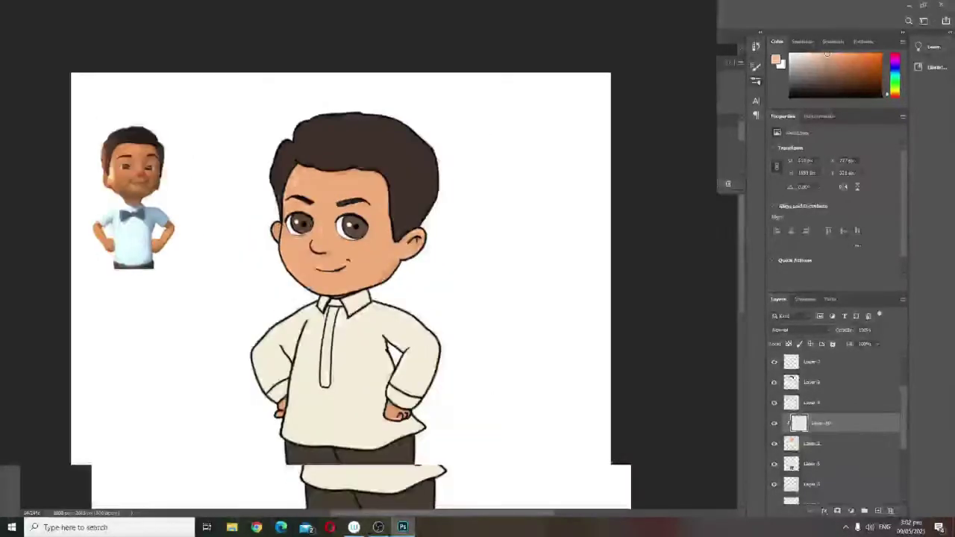
scroll(363, 177, up, 3)
scroll(362, 176, up, 1)
scroll(811, 368, up, 3)
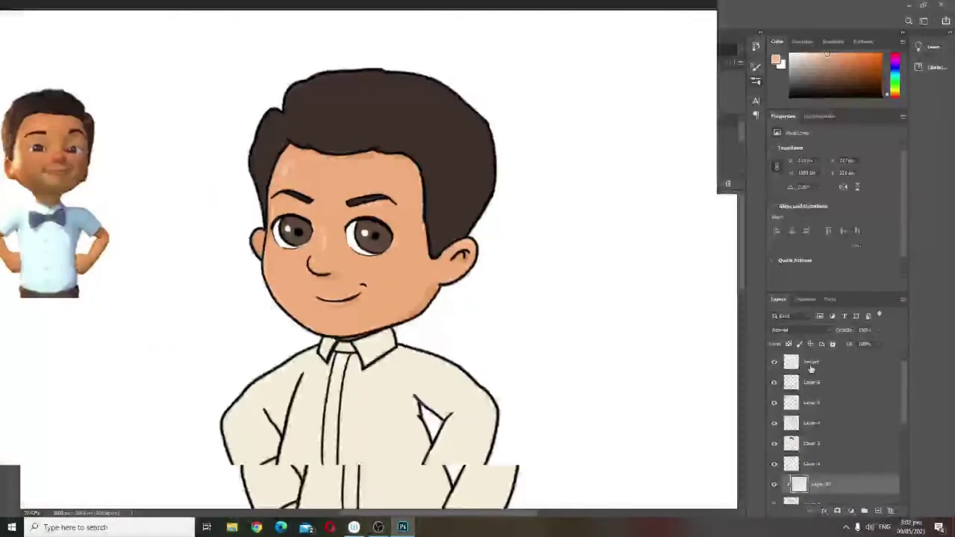
click(810, 366)
scroll(556, 366, down, 3)
click(789, 344)
scroll(332, 177, up, 4)
scroll(302, 135, up, 2)
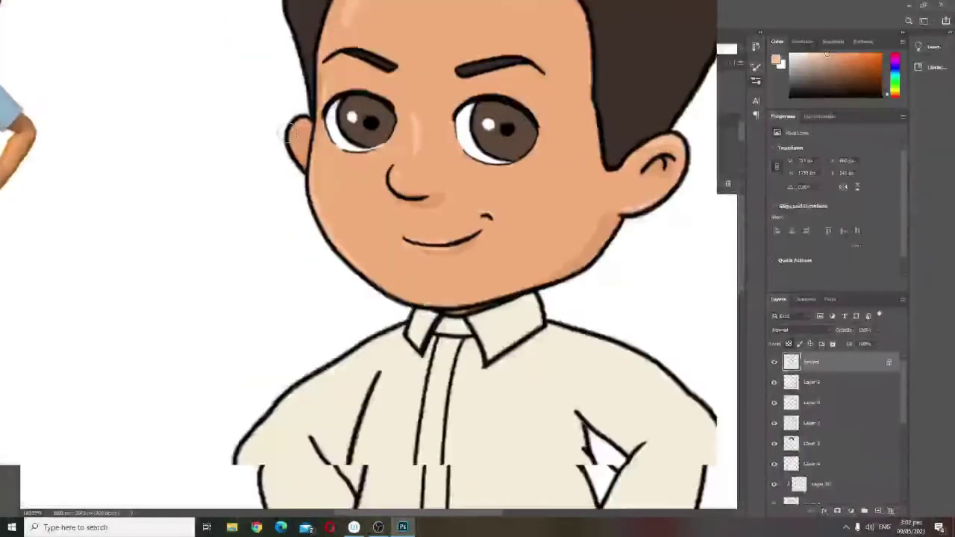
mouse_move(290, 123)
mouse_down()
mouse_move(294, 160)
mouse_move(316, 201)
mouse_move(314, 159)
mouse_move(330, 250)
mouse_up()
Recolour the right jaw outline with the sampled darker skin tone, and reset the colour to black for the chin line at the collar
scroll(384, 305, down, 4)
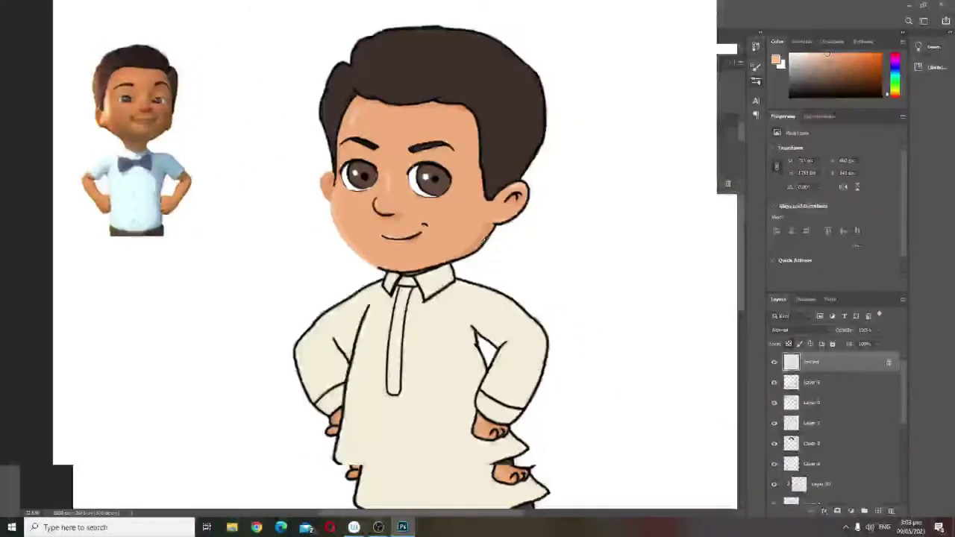
alt+click(479, 238)
drag(493, 230, 443, 261)
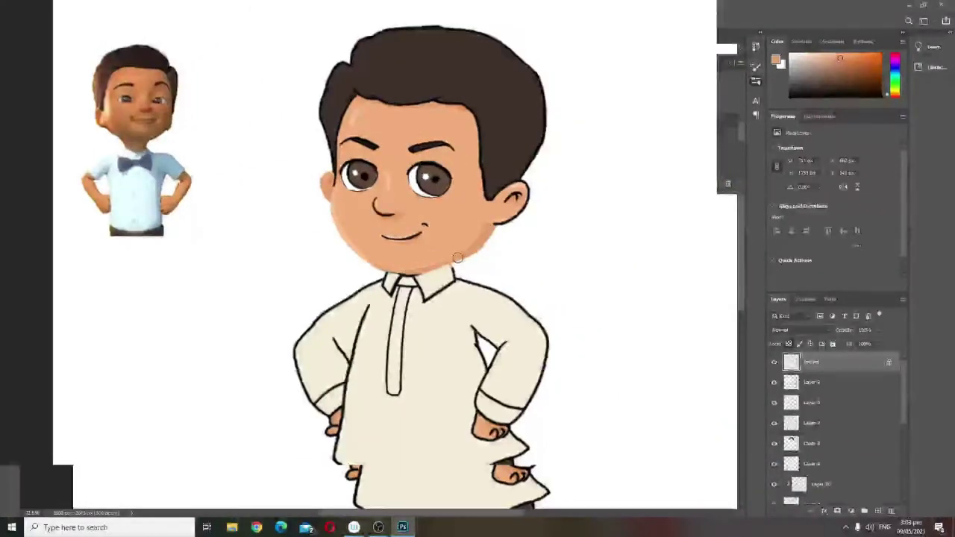
scroll(458, 258, up, 3)
key(d)
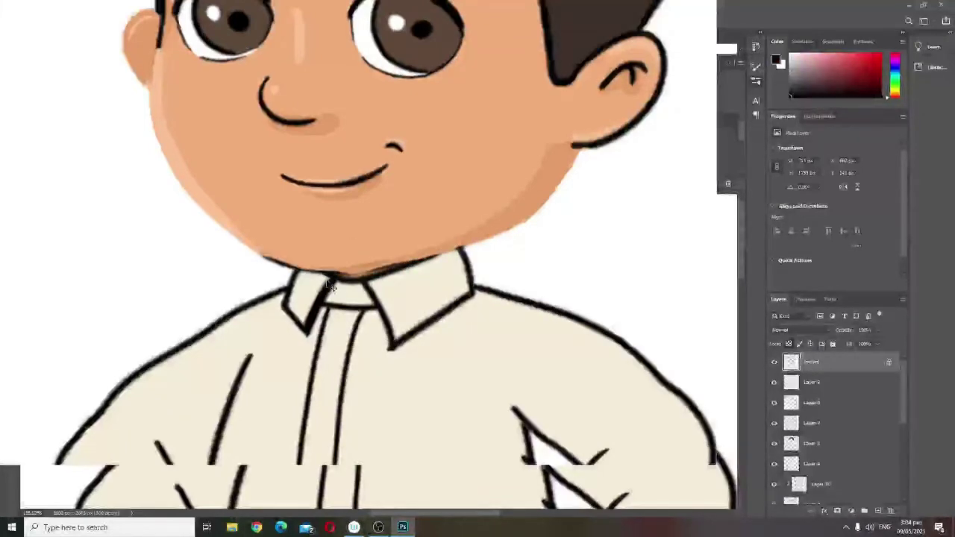
Recolour the right ear's outer outline with the sampled skin tone and its inner lines with a darker skin brown
scroll(415, 270, down, 5)
scroll(358, 255, up, 6)
alt+click(358, 252)
mouse_move(377, 237)
mouse_down()
mouse_move(443, 223)
mouse_move(450, 194)
mouse_move(432, 145)
mouse_move(390, 167)
mouse_move(440, 139)
mouse_up()
alt+click(458, 95)
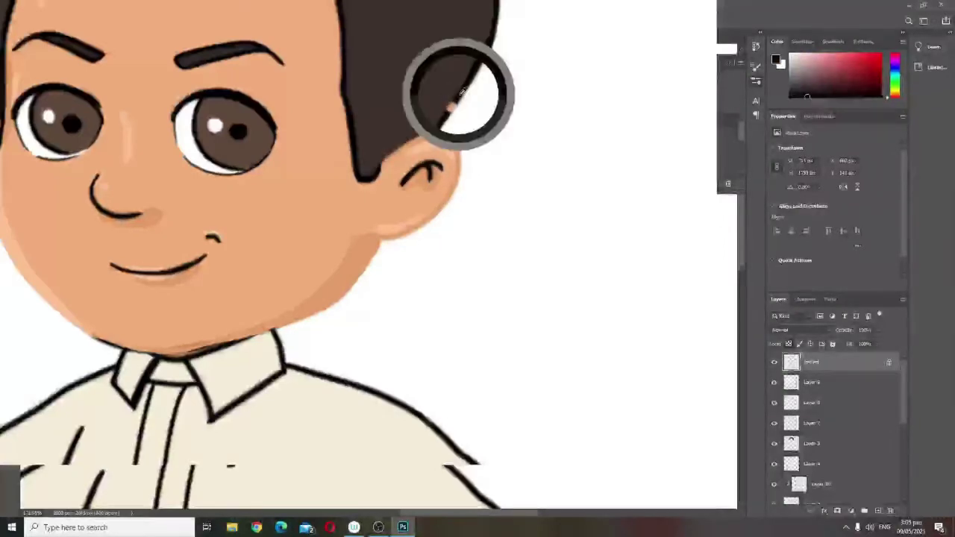
scroll(386, 168, down, 4)
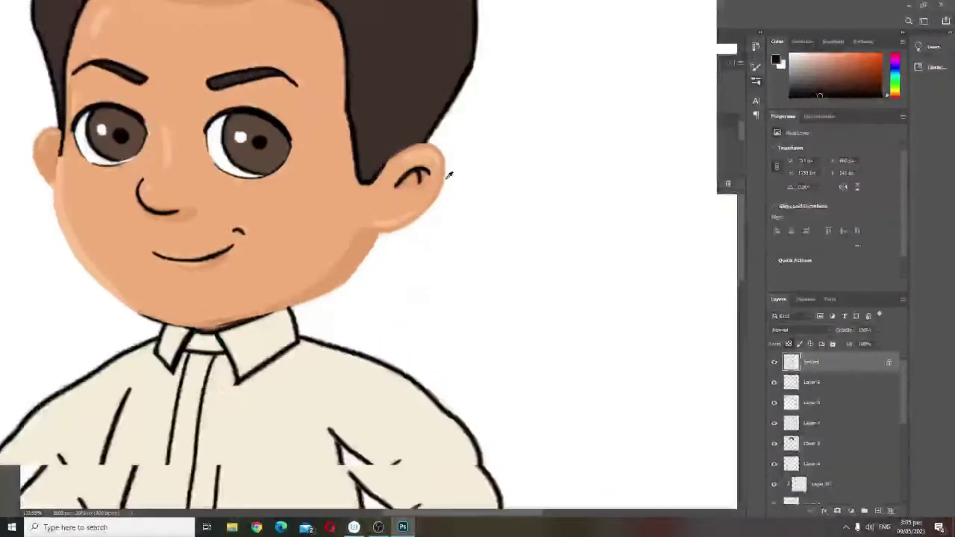
scroll(448, 176, up, 5)
alt+click(434, 194)
mouse_move(379, 191)
mouse_down()
mouse_move(418, 170)
mouse_move(408, 169)
mouse_up()
click(848, 65)
scroll(380, 231, down, 5)
scroll(394, 274, down, 4)
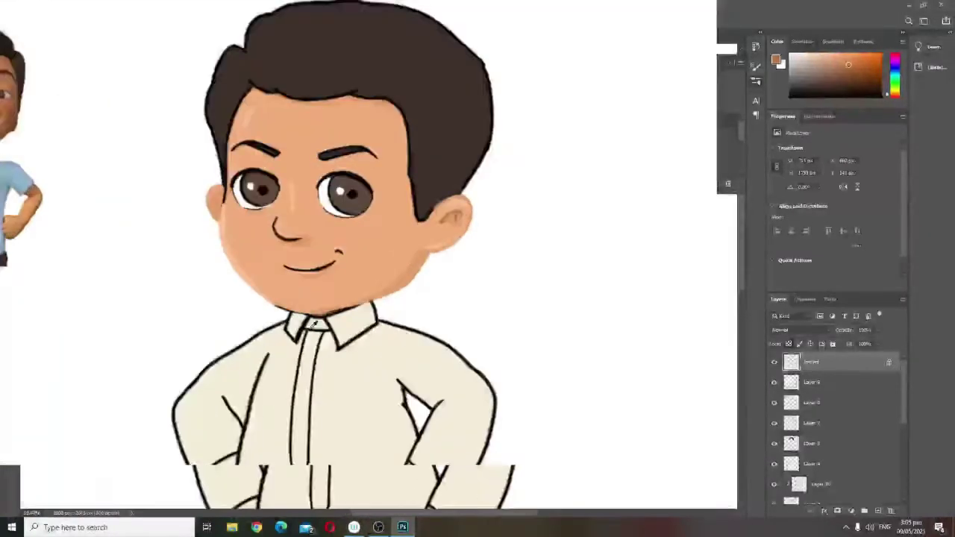
scroll(373, 276, up, 8)
drag(453, 267, 301, 300)
scroll(496, 301, down, 2)
key(ctrl+z)
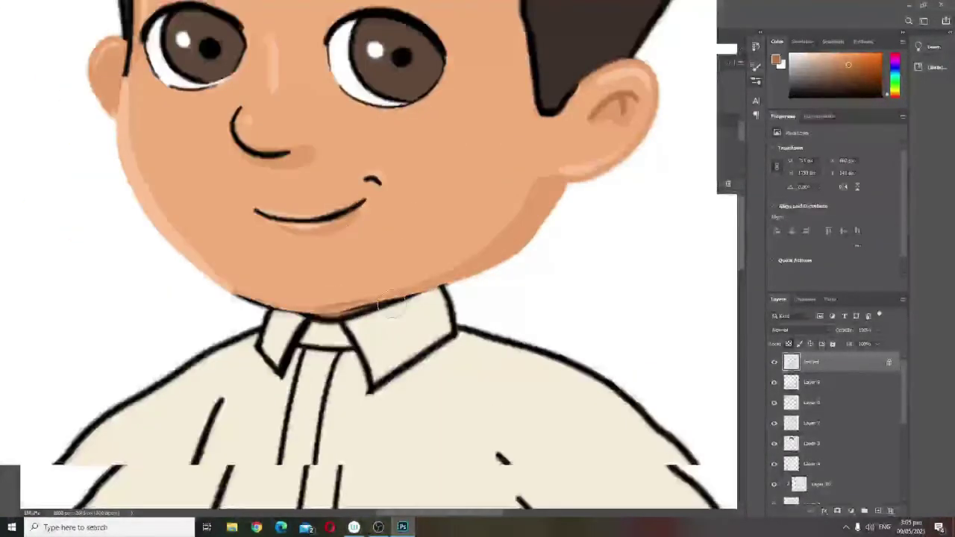
Repaint the chin line above the collar in sampled black and recolour its right end with the sampled skin tone
alt+click(452, 311)
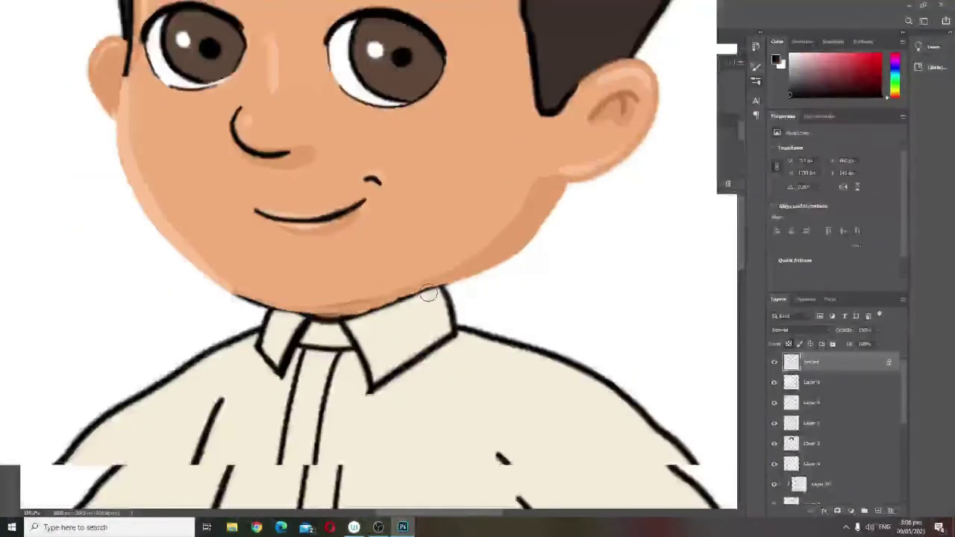
drag(344, 319, 439, 288)
key(ctrl+z)
drag(343, 316, 439, 288)
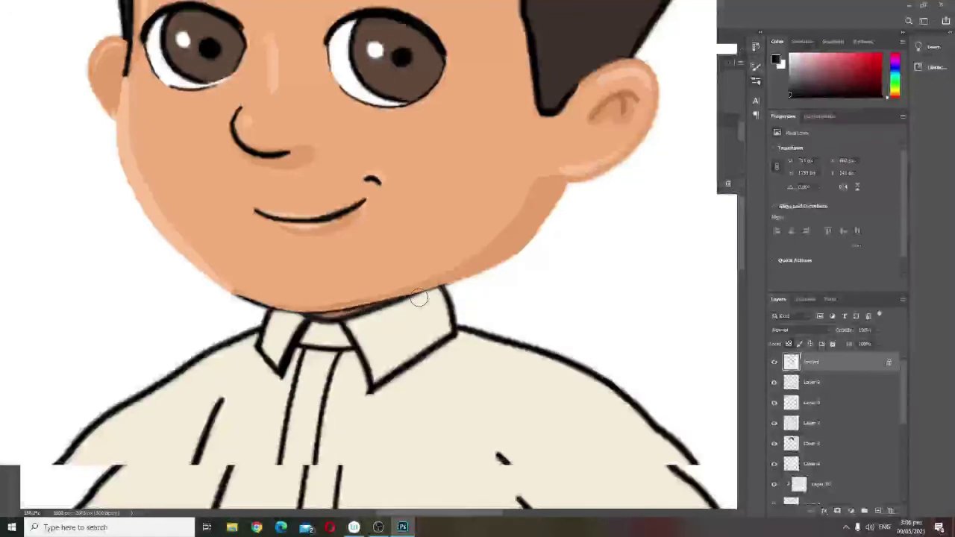
alt+click(349, 291)
drag(376, 299, 448, 289)
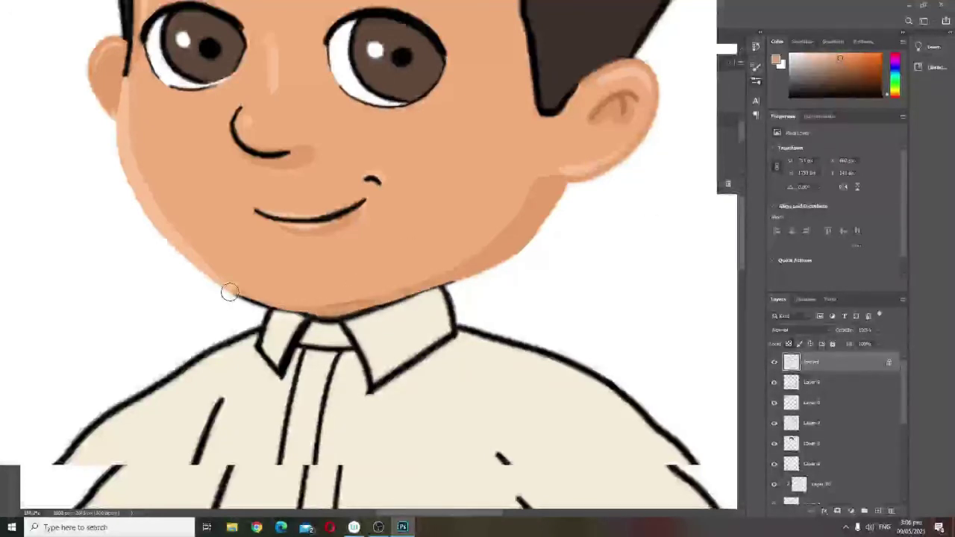
Recolour the left end of the chin line and the face edge beside the left ear with the sampled highlight tone
alt+click(157, 213)
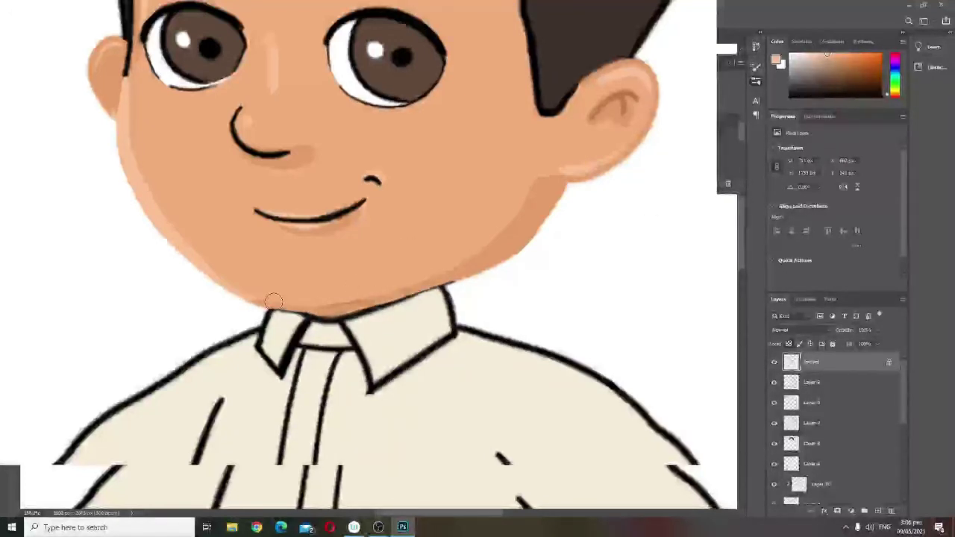
drag(264, 304, 300, 315)
scroll(166, 223, down, 5)
scroll(99, 235, up, 5)
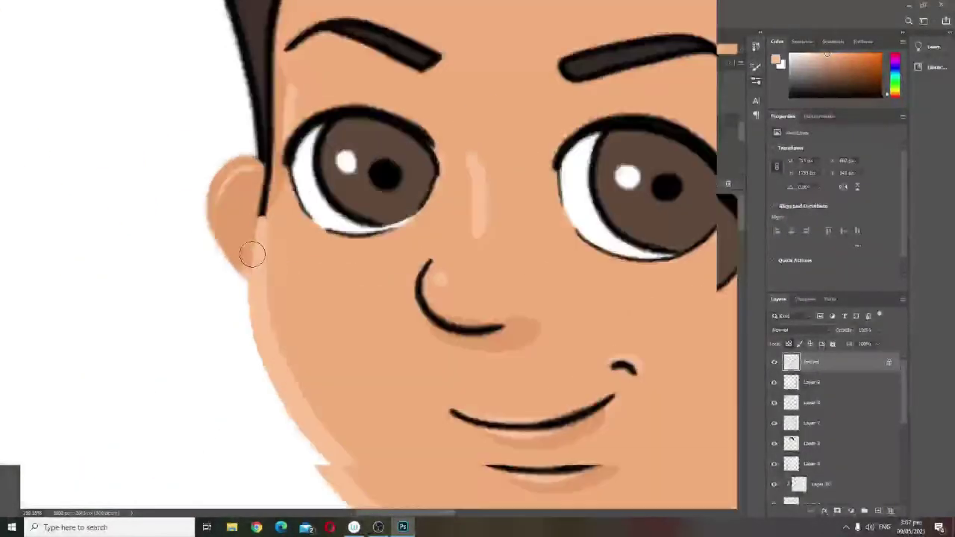
drag(266, 209, 258, 336)
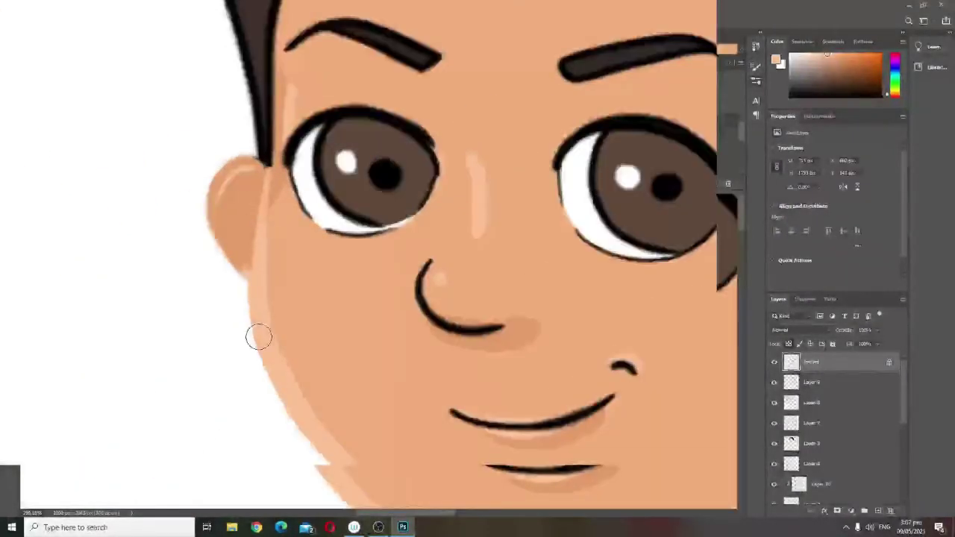
Touch up the line between the left ear and the face with the sampled base skin tone
scroll(320, 230, down, 1)
scroll(318, 229, up, 3)
alt+click(319, 231)
drag(287, 199, 307, 275)
scroll(390, 346, down, 5)
scroll(389, 344, down, 3)
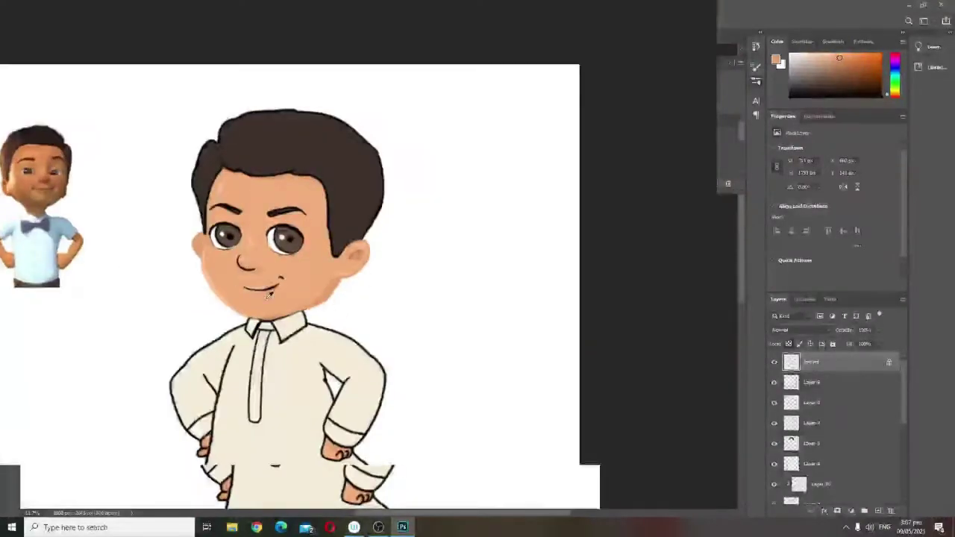
Recolour the mouth and nose lines in a darker skin-toned brown
scroll(268, 295, up, 1)
scroll(266, 291, up, 3)
mouse_move(231, 300)
mouse_down()
mouse_move(311, 292)
mouse_move(322, 280)
mouse_up()
drag(219, 225, 255, 258)
Recolour the lower outlines of both eyes in a dark brown
click(856, 79)
drag(169, 207, 217, 191)
drag(152, 181, 193, 209)
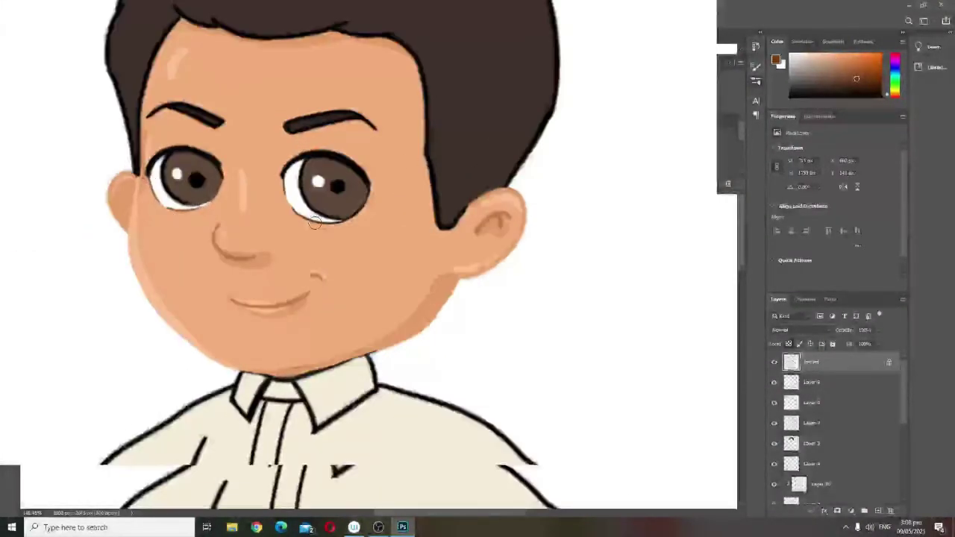
mouse_move(297, 212)
mouse_down()
mouse_move(346, 221)
mouse_move(369, 196)
mouse_up()
drag(283, 179, 288, 193)
scroll(316, 220, down, 4)
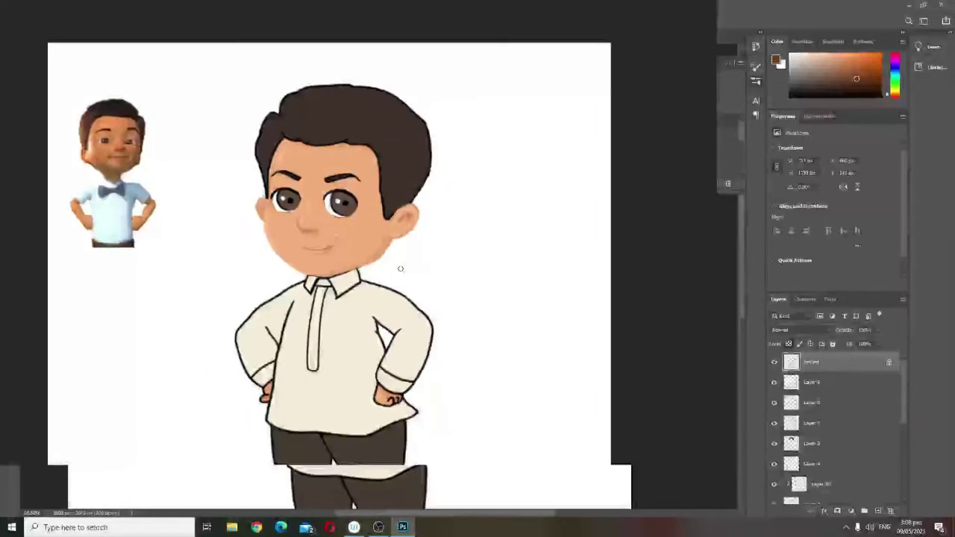
Choose a light grey-beige based on the shirt colour and recolour the outlines of the collar, placket, sleeves and cuffs
scroll(324, 215, up, 2)
alt+click(326, 233)
click(799, 64)
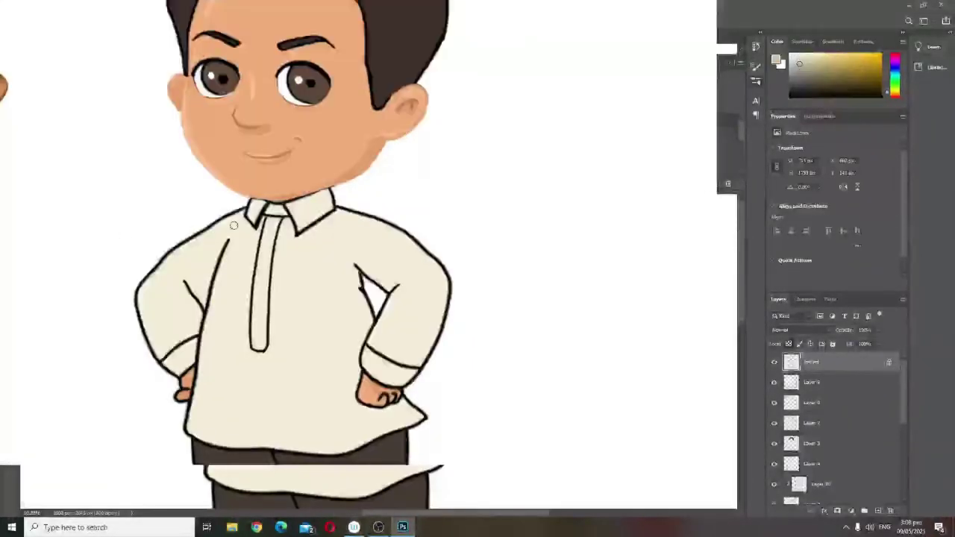
mouse_move(250, 199)
mouse_down()
mouse_move(209, 219)
mouse_move(172, 254)
mouse_move(142, 326)
mouse_move(159, 363)
mouse_up()
mouse_move(162, 362)
mouse_down()
mouse_move(195, 339)
mouse_move(199, 358)
mouse_move(228, 240)
mouse_up()
drag(203, 308, 185, 281)
mouse_move(266, 216)
mouse_down()
mouse_move(250, 322)
mouse_move(270, 235)
mouse_move(340, 200)
mouse_move(335, 189)
mouse_move(338, 208)
mouse_move(421, 244)
mouse_move(444, 300)
mouse_move(426, 356)
mouse_move(406, 383)
mouse_move(372, 376)
mouse_move(384, 305)
mouse_move(415, 369)
mouse_up()
Recolour the shirt's hem and lower side outlines in the same light grey-beige
scroll(415, 369, down, 3)
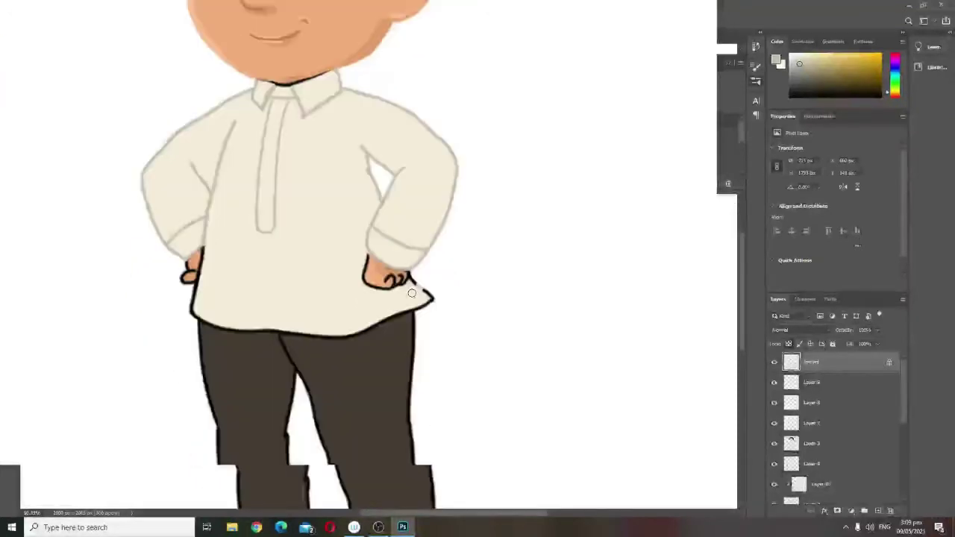
mouse_move(408, 272)
mouse_down()
mouse_move(415, 307)
mouse_move(341, 337)
mouse_move(288, 331)
mouse_up()
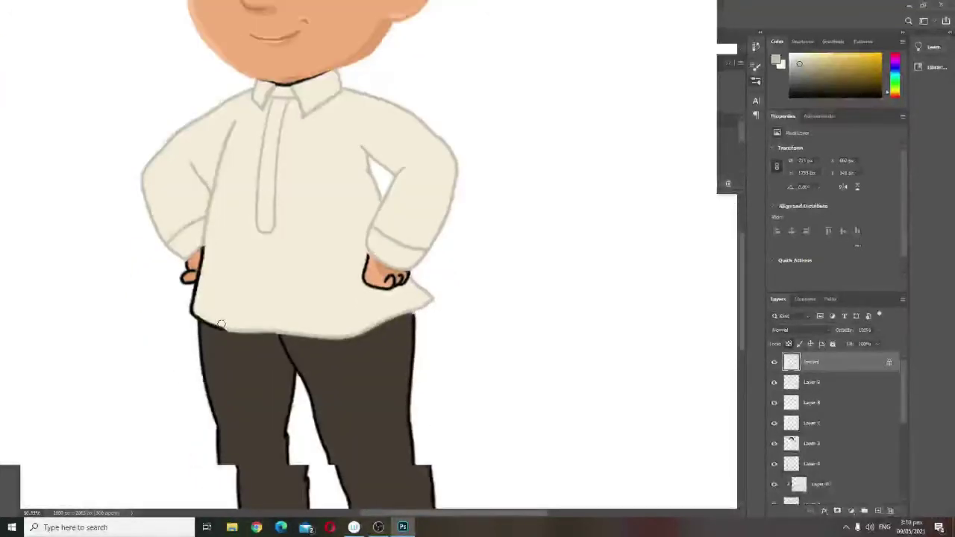
mouse_move(221, 324)
mouse_down()
mouse_move(194, 310)
mouse_move(195, 287)
mouse_up()
scroll(448, 340, down, 5)
Choose a darker grey-beige and recolour the black neckline between the chin and the collar
scroll(366, 152, up, 10)
click(801, 74)
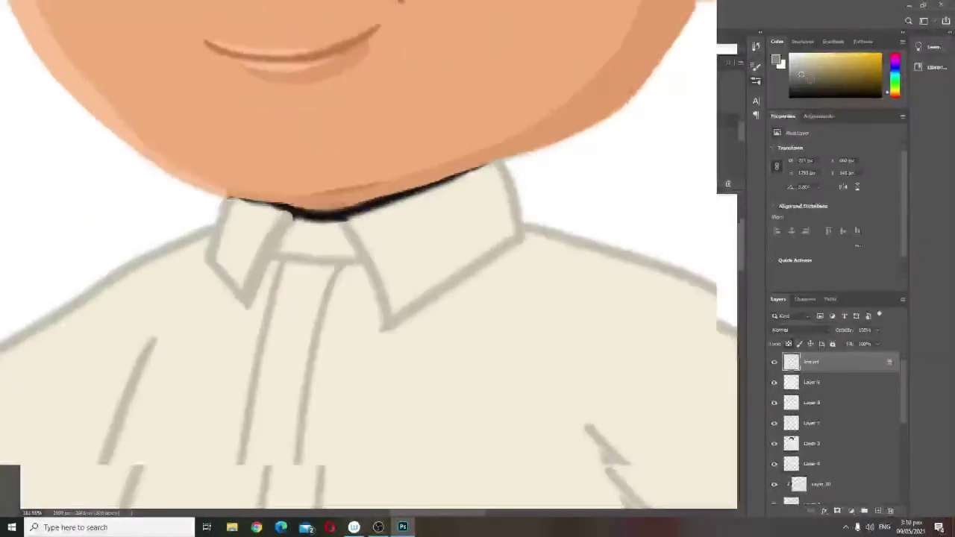
mouse_move(485, 173)
mouse_down()
mouse_move(375, 209)
mouse_move(291, 207)
mouse_up()
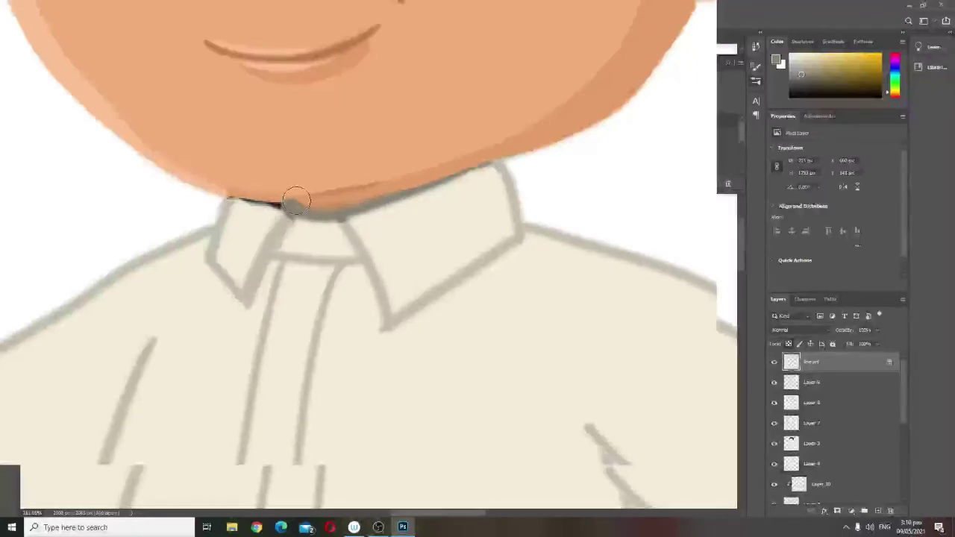
key(ctrl+z)
mouse_move(493, 167)
mouse_down()
mouse_move(378, 207)
mouse_move(237, 203)
mouse_up()
scroll(401, 216, down, 8)
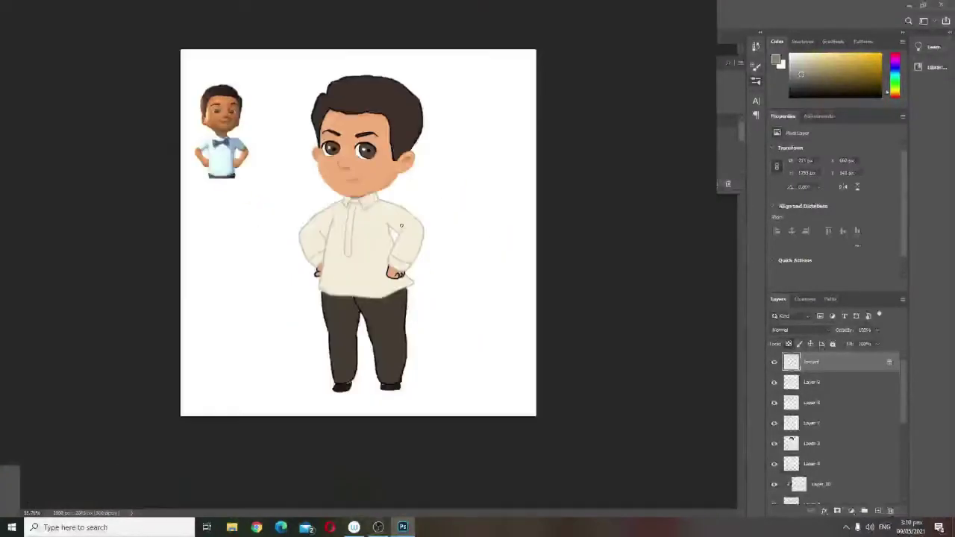
Darken the shirt's underarm fold lines and the left side line of the torso with the darker grey-beige
scroll(401, 226, up, 10)
drag(400, 182, 414, 233)
mouse_move(387, 163)
mouse_down()
mouse_move(453, 222)
mouse_move(371, 354)
mouse_up()
scroll(470, 298, down, 6)
scroll(373, 301, up, 5)
drag(414, 234, 364, 398)
drag(334, 306, 369, 361)
scroll(373, 298, down, 6)
scroll(332, 205, up, 3)
drag(300, 278, 276, 383)
scroll(354, 365, down, 3)
Darken the inner edges of both collar flaps and the neckband line with the darker grey-beige
scroll(384, 302, up, 6)
drag(249, 128, 222, 185)
mouse_move(286, 129)
mouse_down()
mouse_move(308, 160)
mouse_move(320, 200)
mouse_up()
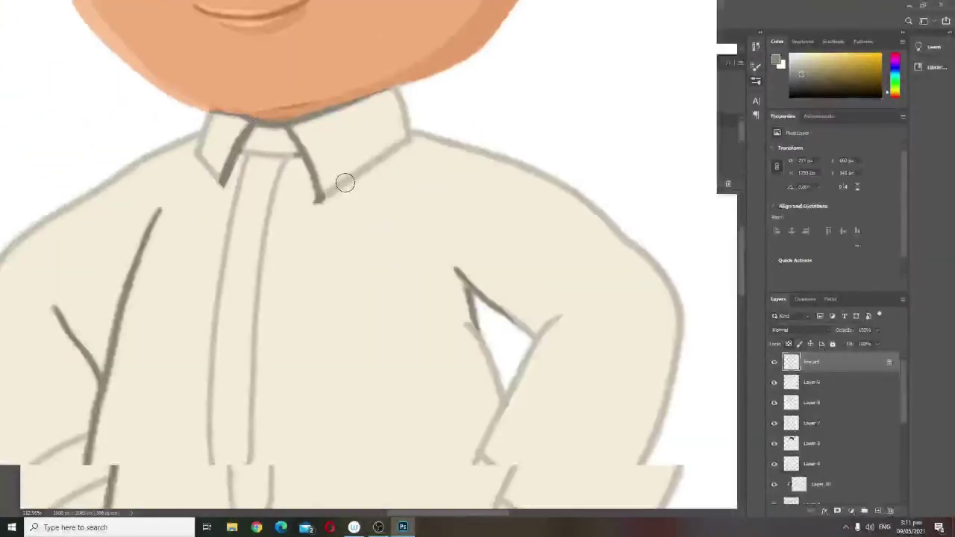
drag(240, 153, 297, 154)
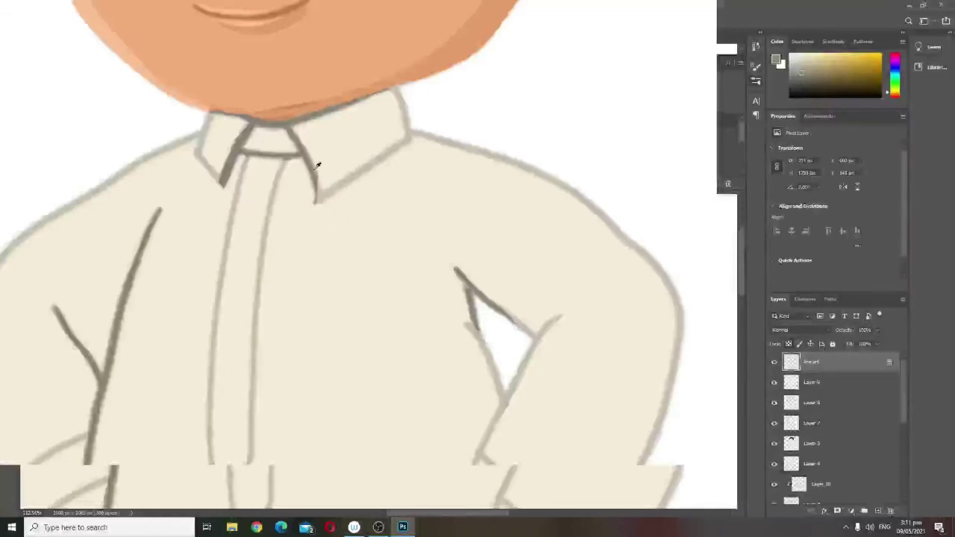
scroll(247, 162, down, 5)
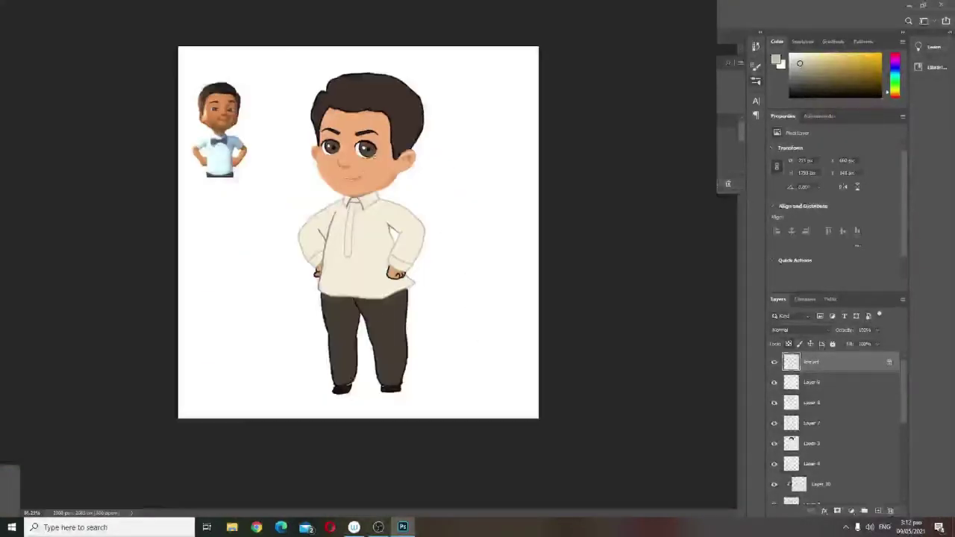
Recolour the right hand's outline and finger lines with a darker skin tone
scroll(387, 290, up, 5)
mouse_move(332, 300)
mouse_down()
mouse_move(406, 321)
mouse_move(420, 307)
mouse_up()
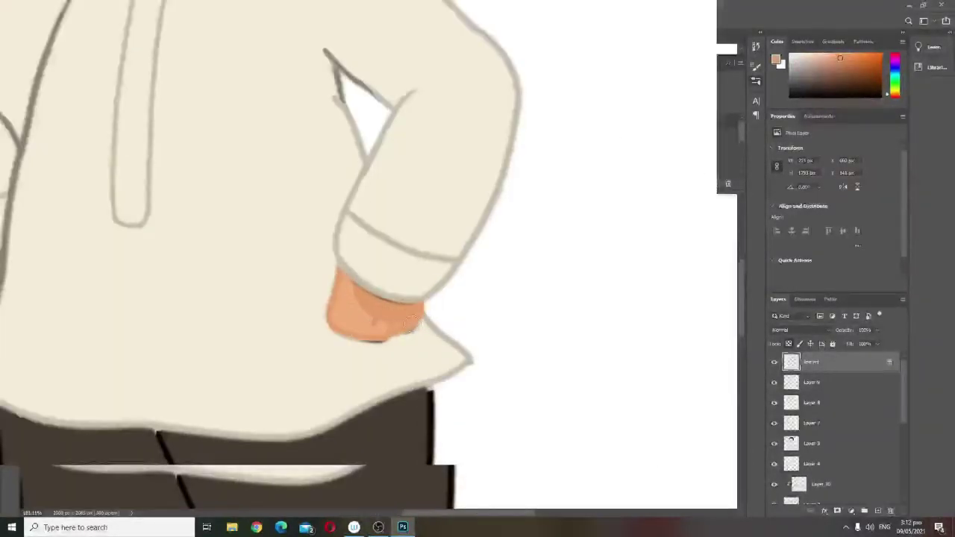
drag(335, 332, 386, 341)
alt+click(365, 303)
scroll(360, 306, down, 5)
scroll(374, 296, up, 5)
scroll(377, 364, up, 3)
mouse_move(288, 251)
mouse_down()
mouse_move(275, 309)
mouse_move(340, 333)
mouse_up()
mouse_move(367, 347)
mouse_down()
mouse_move(376, 317)
mouse_move(410, 303)
mouse_up()
scroll(407, 247, down, 5)
scroll(223, 145, up, 5)
scroll(223, 146, down, 5)
scroll(418, 254, up, 5)
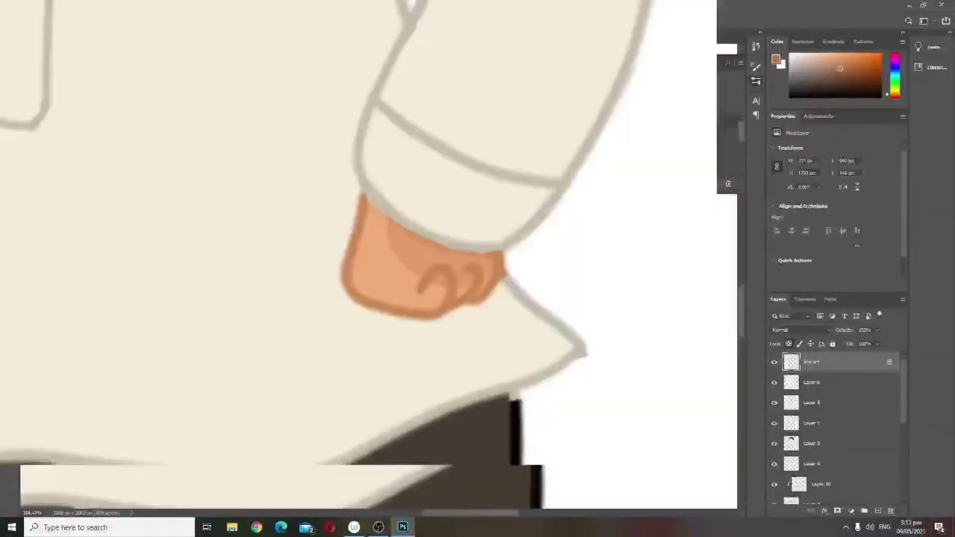
Sample a skin tone and recolour the outline and finger lines of the left hand
alt+click(405, 316)
scroll(405, 298, down, 5)
scroll(342, 243, up, 5)
drag(322, 293, 360, 252)
drag(336, 225, 328, 245)
drag(332, 293, 360, 287)
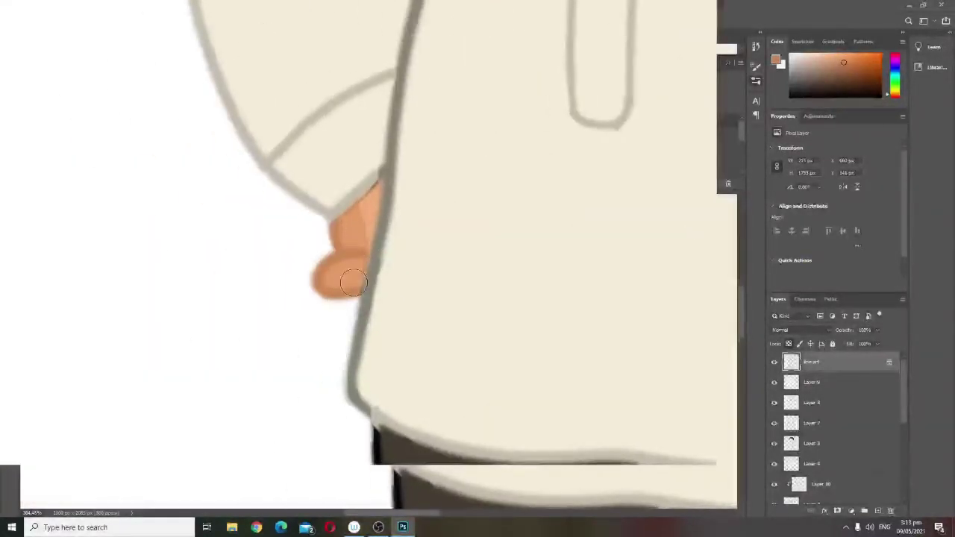
scroll(353, 284, down, 6)
scroll(353, 112, up, 2)
scroll(373, 126, up, 11)
Add a new layer directly above the shirt's flat-colour layer and clip it to that layer
click(843, 382)
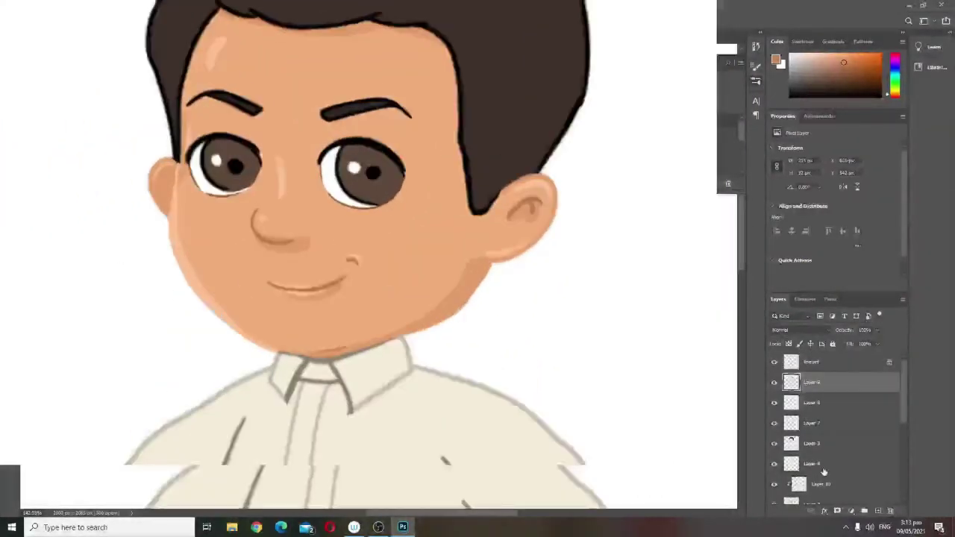
click(825, 469)
click(820, 484)
scroll(288, 146, down, 4)
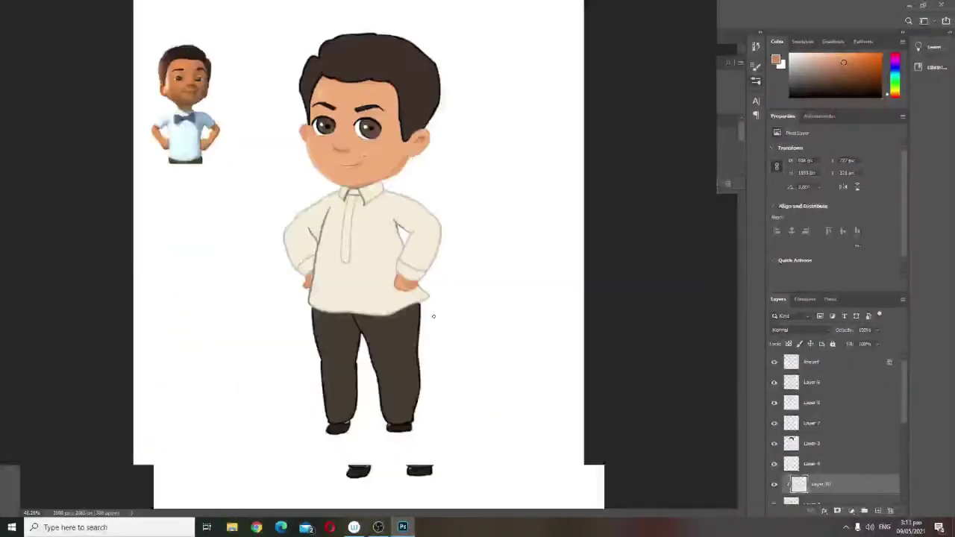
scroll(418, 162, up, 2)
scroll(418, 161, down, 1)
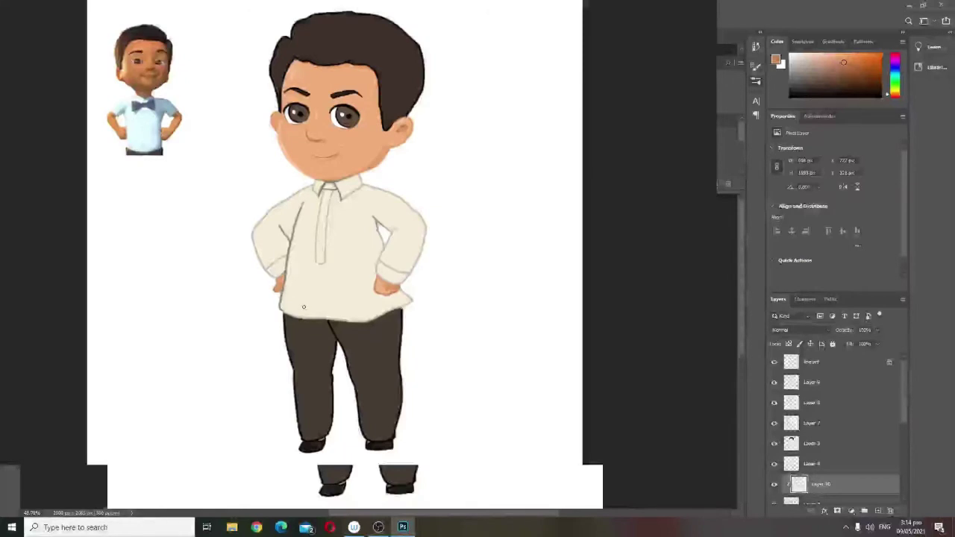
scroll(304, 306, down, 3)
scroll(363, 254, up, 4)
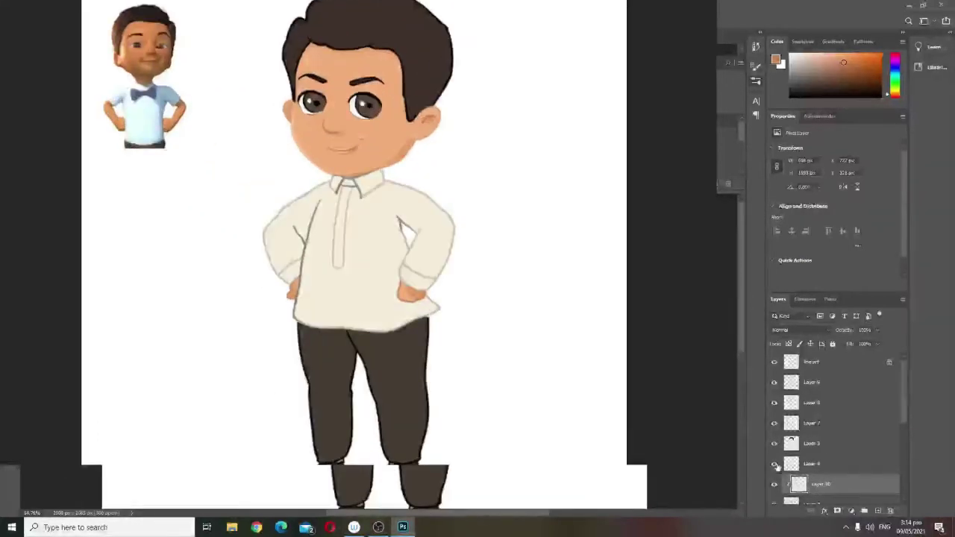
click(813, 464)
click(878, 511)
alt+click(803, 474)
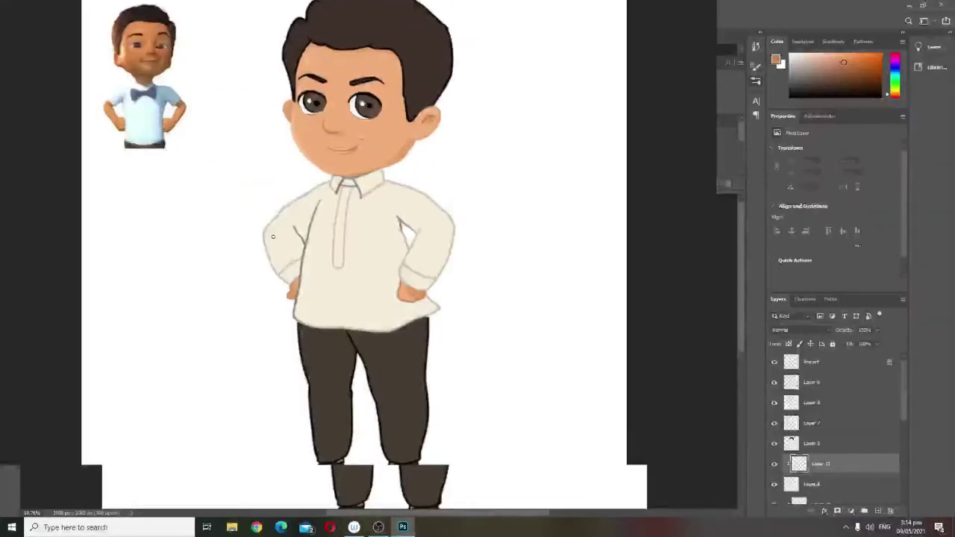
Sample a grey-beige shadow colour and try a shading stroke along the right sleeve's outer edge
click(830, 448)
alt+click(226, 132)
alt+click(356, 257)
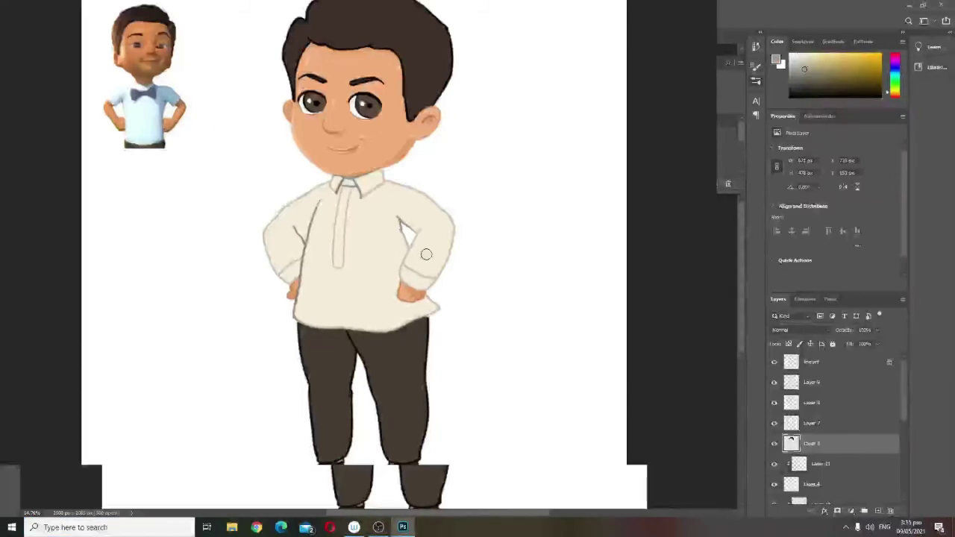
key(ctrl+z)
drag(458, 226, 443, 270)
key(ctrl+z)
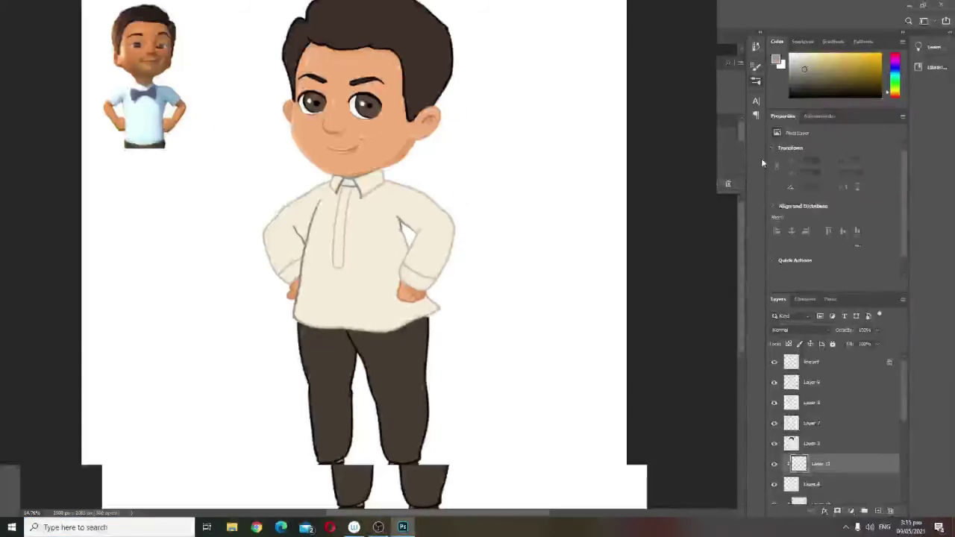
Set the clipped layer's opacity to 47% and shade the right sleeve's outer edge and the underarm area
drag(877, 343, 851, 345)
drag(454, 224, 433, 287)
key(ctrl+z)
mouse_move(452, 256)
mouse_down()
mouse_move(470, 141)
mouse_move(412, 220)
mouse_move(425, 243)
mouse_move(406, 224)
mouse_move(404, 268)
mouse_up()
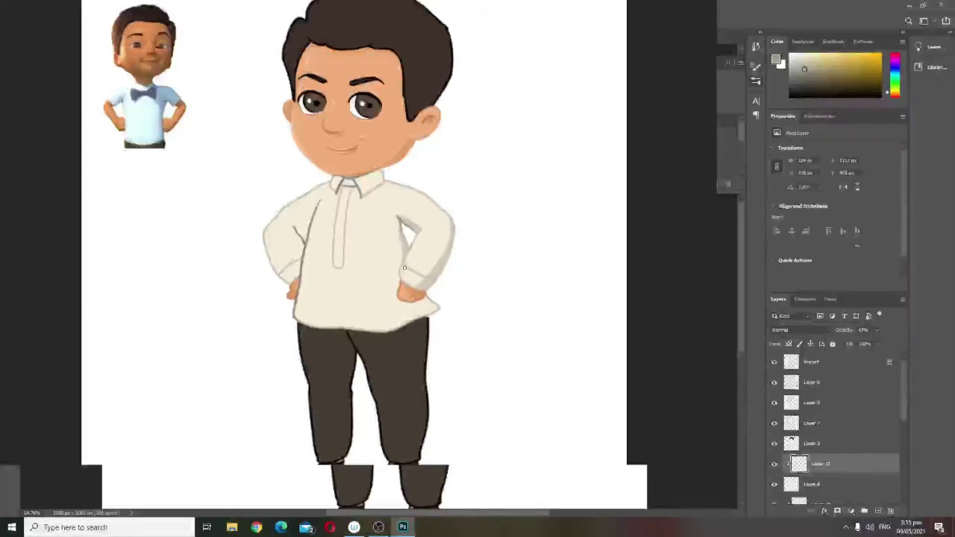
Shade the shirt tail below the right hand, the inside of the neckband and the area beneath the collar flaps
scroll(431, 306, up, 3)
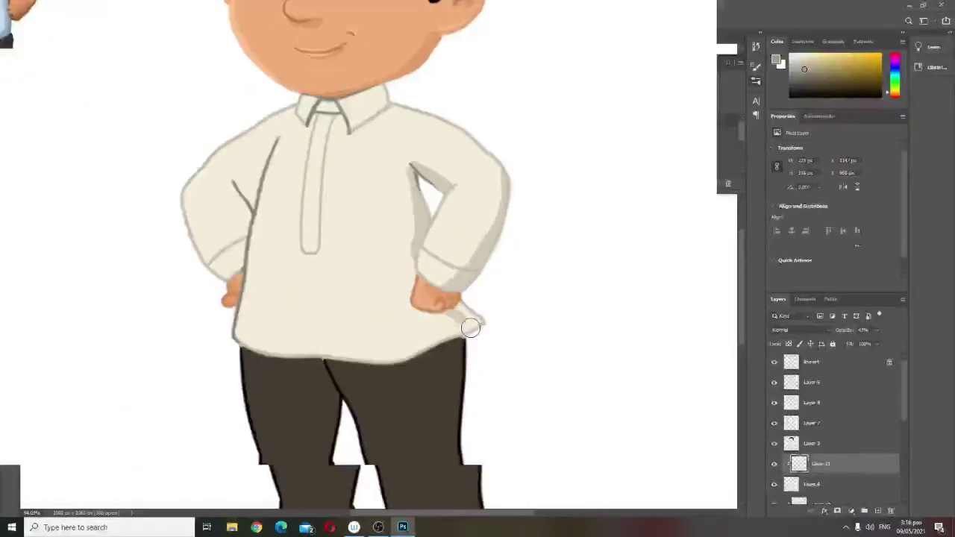
drag(346, 138, 350, 140)
drag(319, 117, 309, 131)
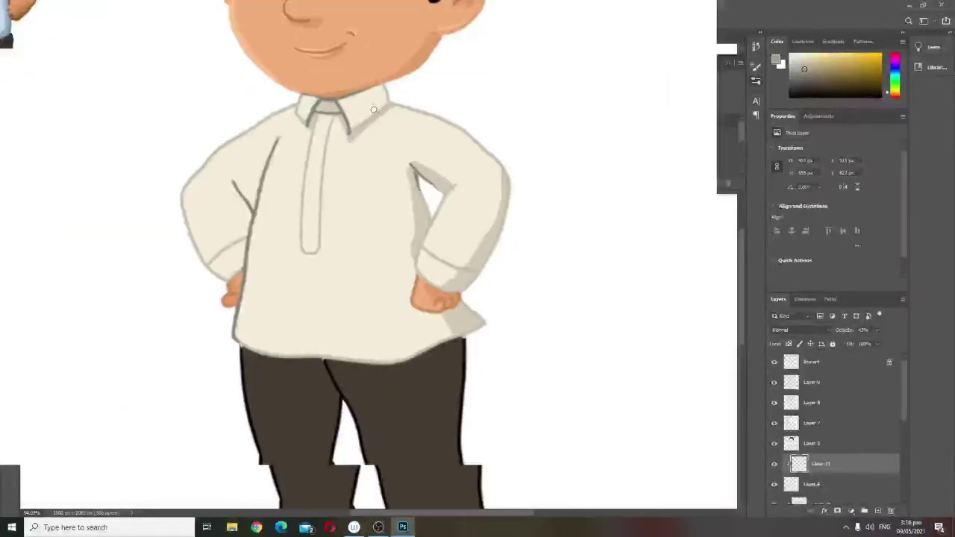
Shade the left sleeve's folds beside the shirt body and the area around its cuff
drag(424, 180, 452, 168)
key(bracketright)
key(bracketright)
mouse_move(284, 191)
mouse_down()
mouse_move(313, 117)
mouse_move(285, 141)
mouse_up()
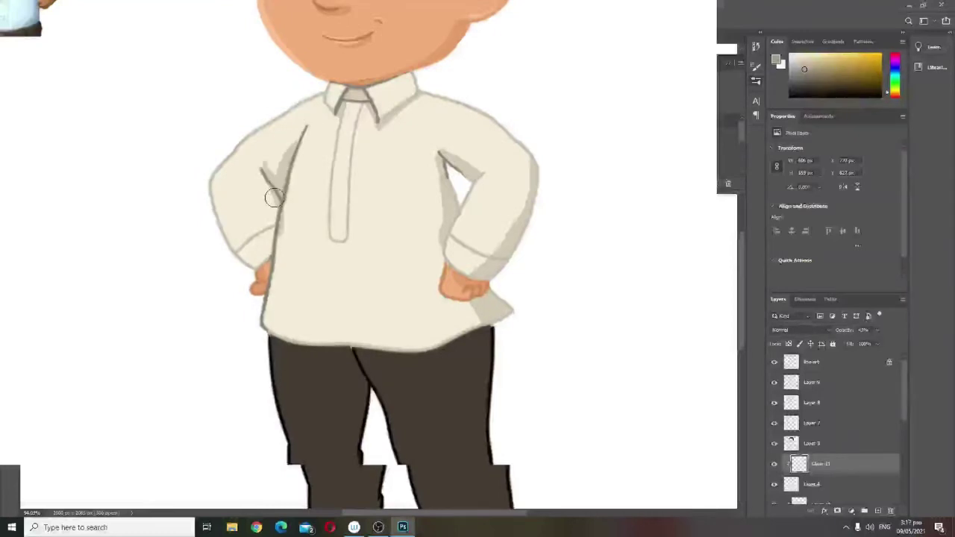
drag(274, 196, 248, 250)
key(bracketleft)
Pick white and paint soft highlights on the left collar flap and along the left shoulder's outer edge
scroll(361, 261, down, 6)
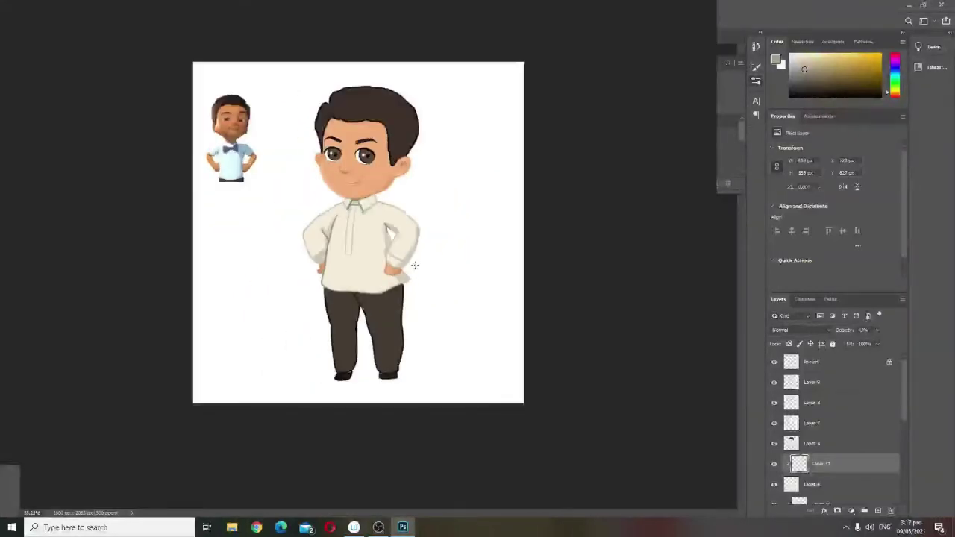
scroll(358, 260, up, 7)
scroll(440, 328, down, 5)
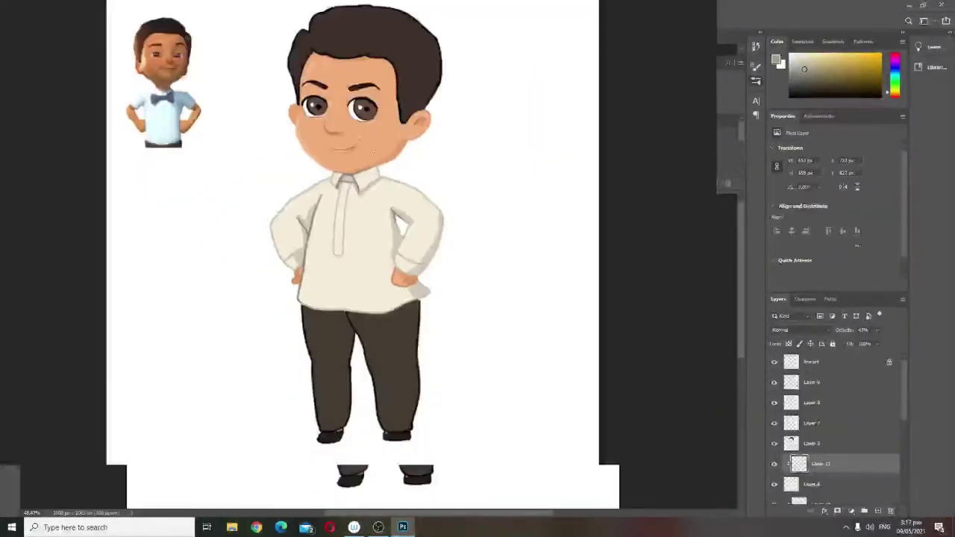
scroll(444, 329, up, 1)
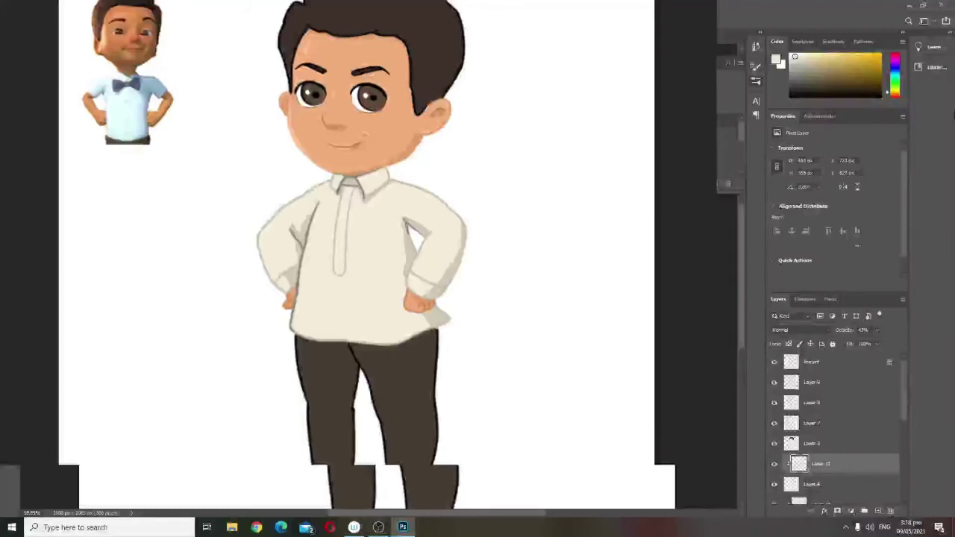
drag(452, 361, 461, 318)
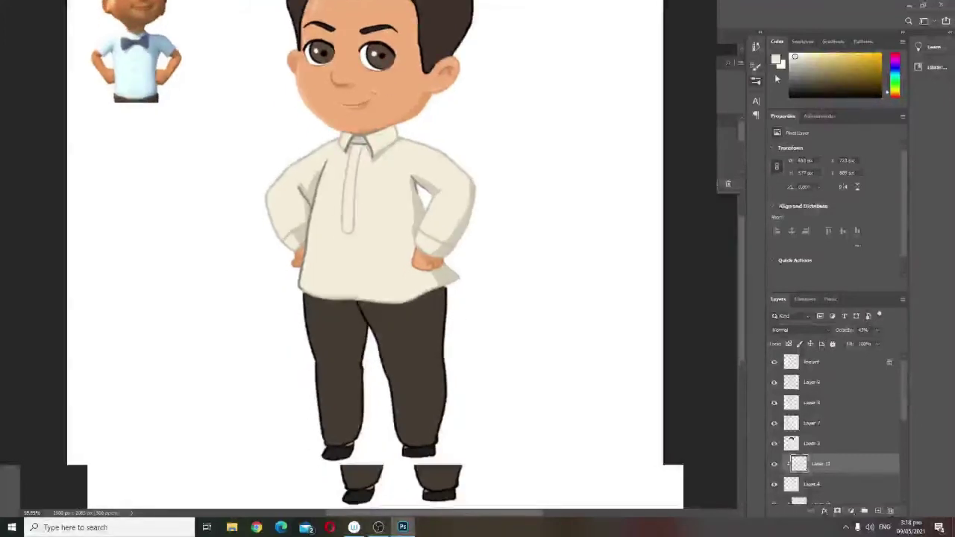
scroll(342, 141, up, 2)
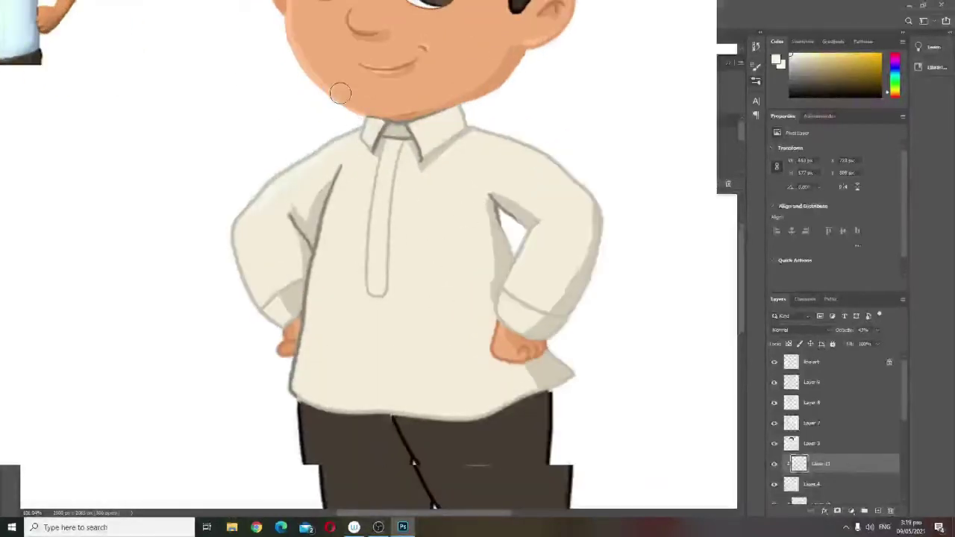
drag(368, 127, 374, 131)
drag(469, 133, 363, 188)
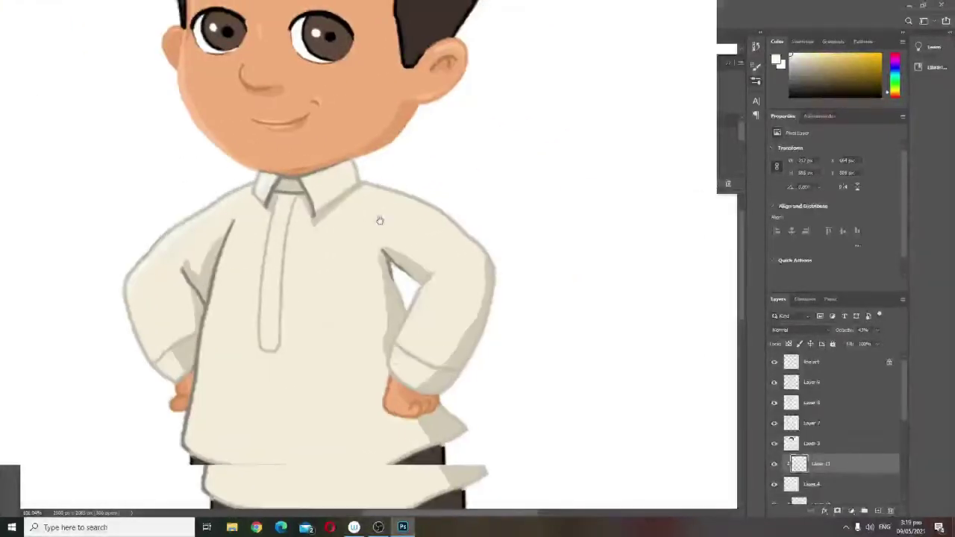
Sample the trousers' dark brown and add a new layer clipped to the trousers' flat-colour layer
scroll(302, 340, down, 1)
scroll(302, 340, left, 1)
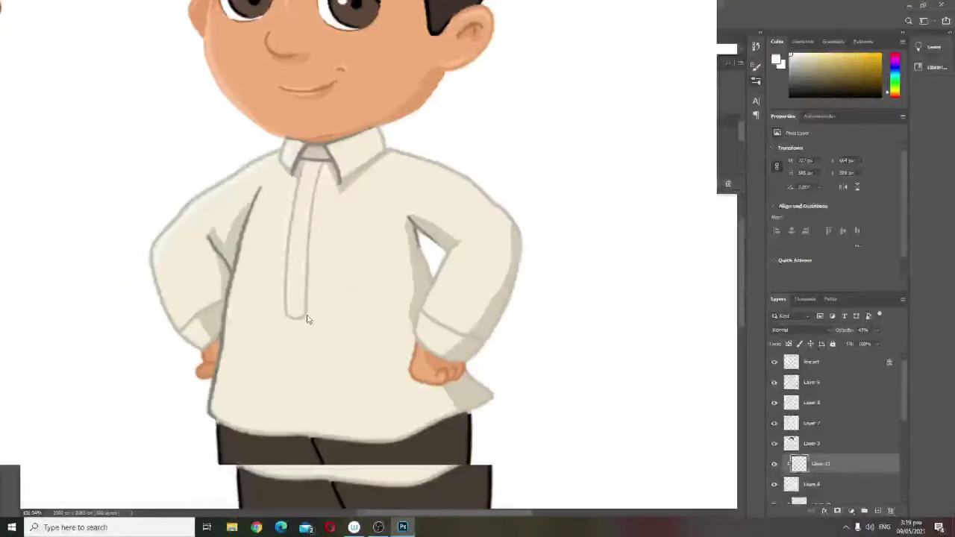
scroll(339, 361, down, 3)
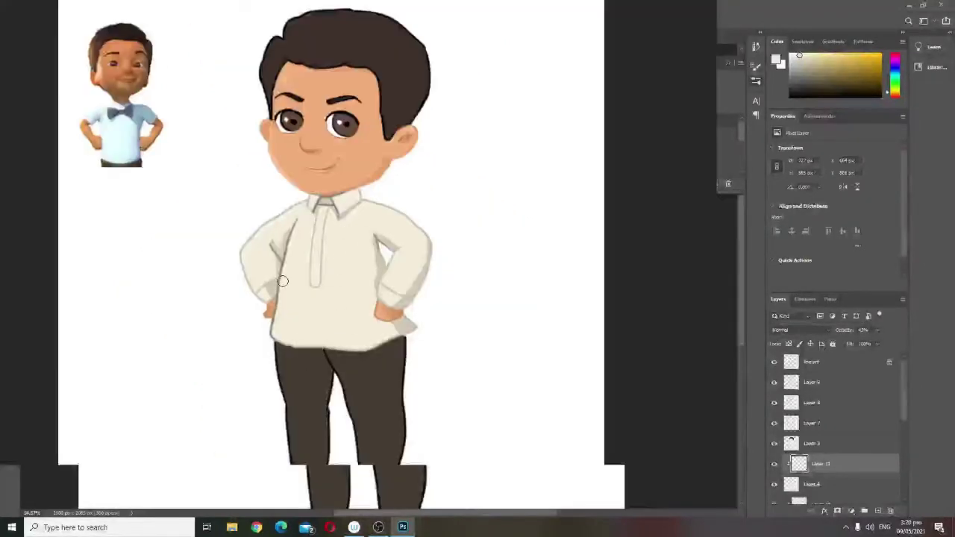
scroll(432, 296, down, 2)
scroll(414, 299, up, 4)
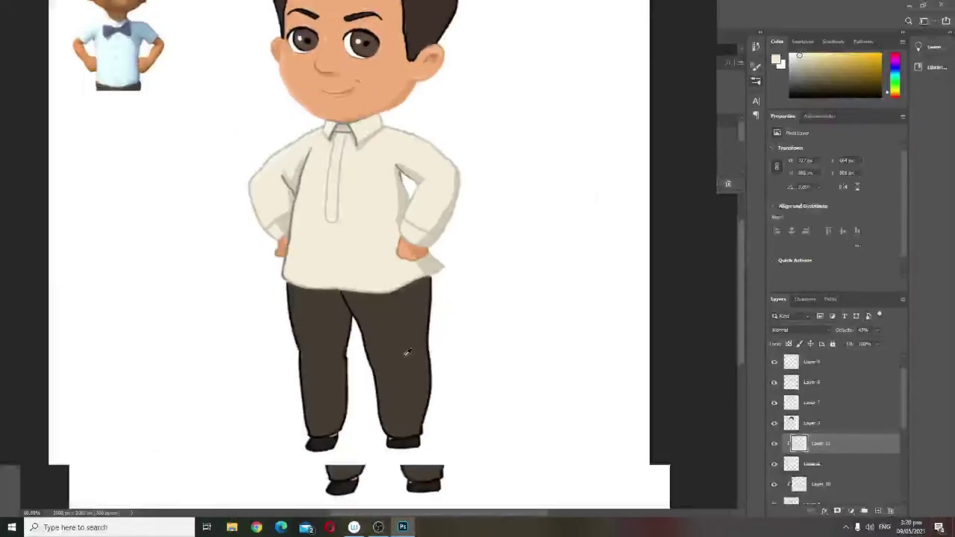
alt+click(410, 350)
scroll(822, 460, down, 2)
click(823, 461)
click(878, 511)
alt+click(795, 473)
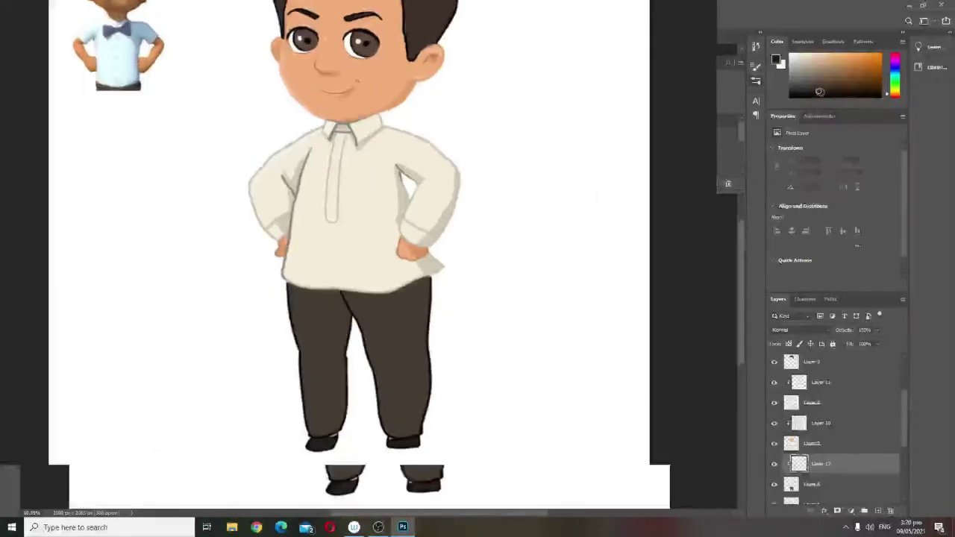
Shade the trousers beneath the shirt hem and touch up the left shoe near the ankle
mouse_move(288, 283)
mouse_down()
mouse_move(339, 290)
mouse_move(426, 277)
mouse_up()
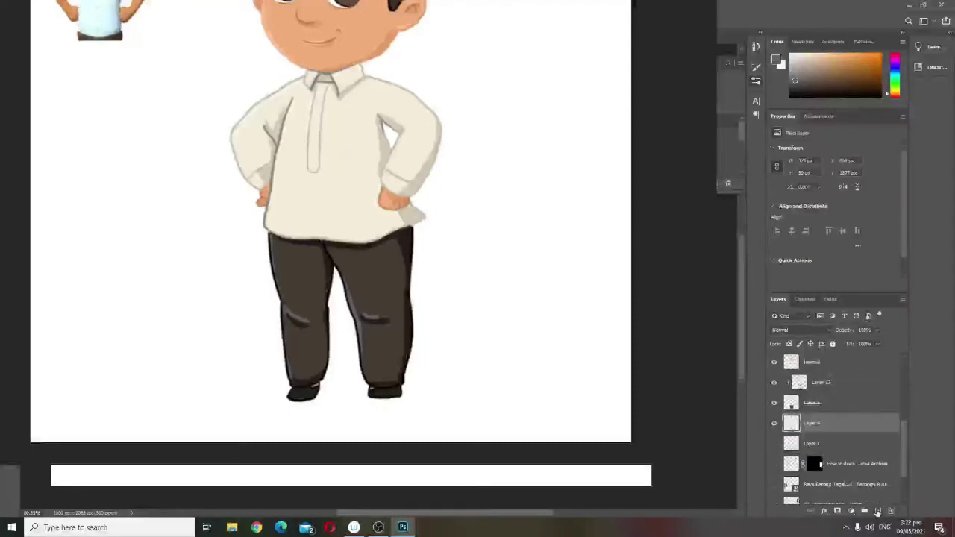
alt+click(312, 393)
drag(312, 393, 316, 388)
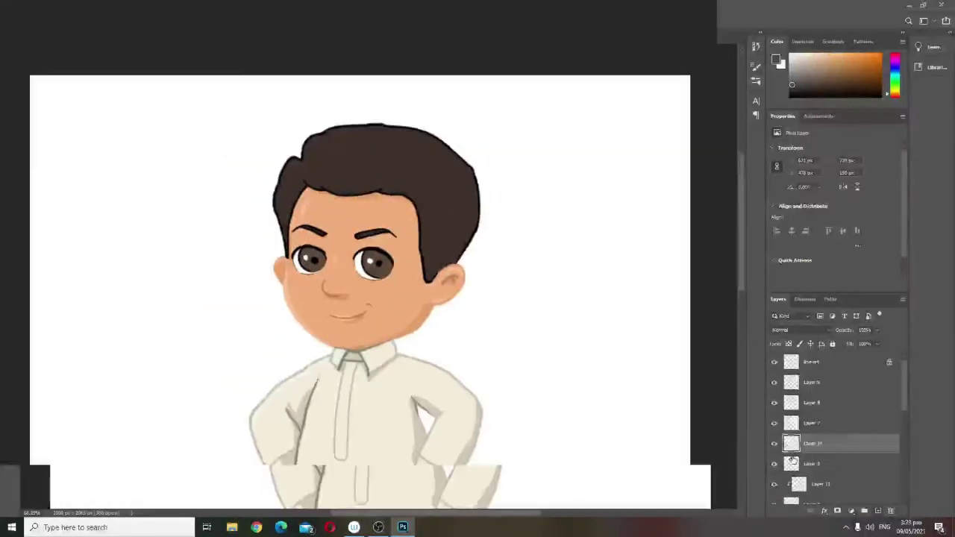
Sample the hair colour and paint darker shading over the fringe and the hair's right side on a clipped layer
alt+click(439, 196)
mouse_move(313, 179)
mouse_down()
mouse_move(425, 216)
mouse_move(466, 198)
mouse_move(437, 221)
mouse_move(396, 177)
mouse_move(304, 158)
mouse_move(317, 202)
mouse_up()
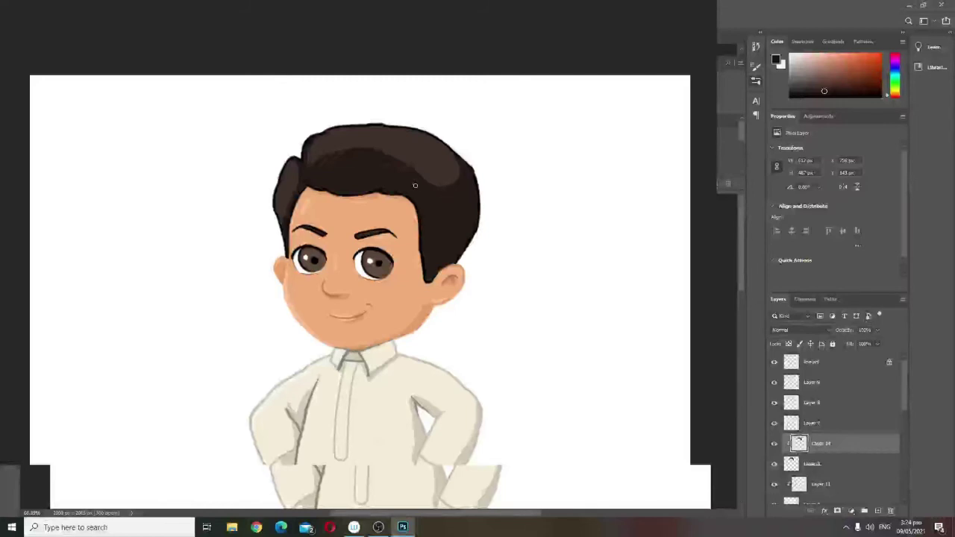
scroll(491, 139, down, 4)
drag(433, 88, 441, 153)
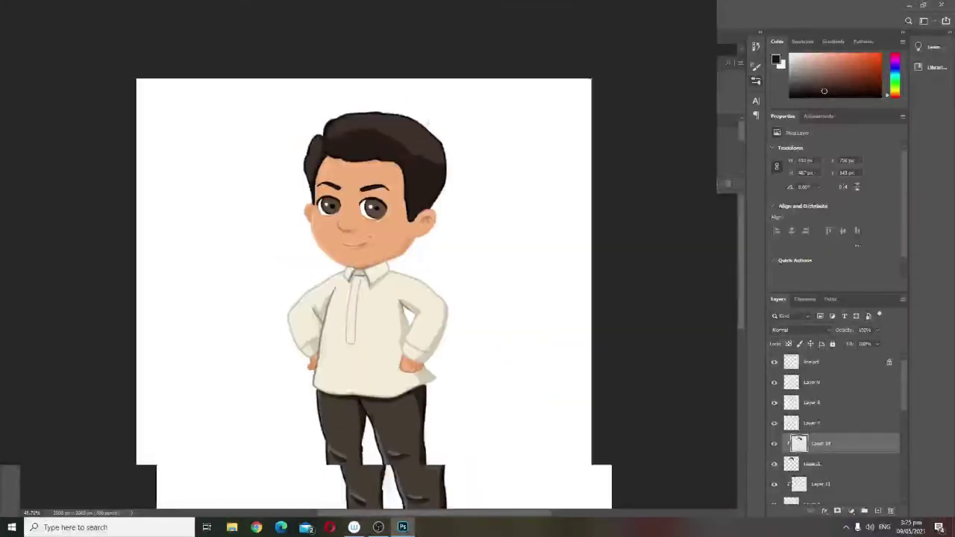
Brush lighter brown highlights on the hair's left tuft and right side, briefly showing the boy reference image for comparison
scroll(379, 142, up, 2)
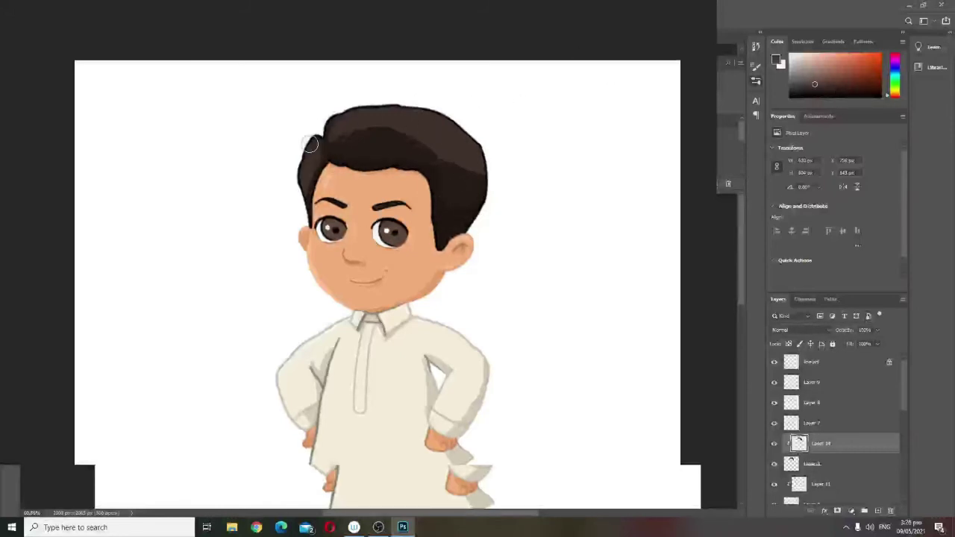
drag(310, 144, 312, 158)
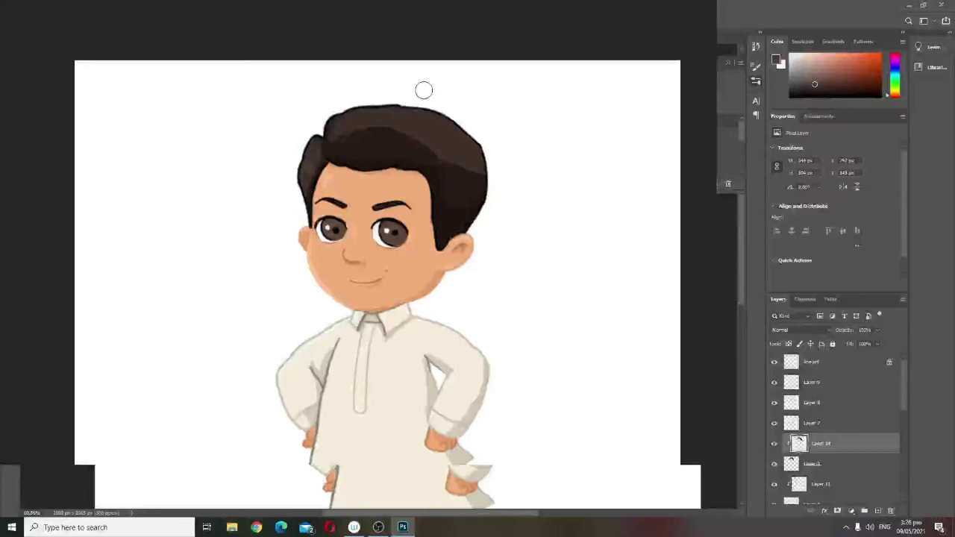
scroll(823, 459, down, 5)
click(774, 485)
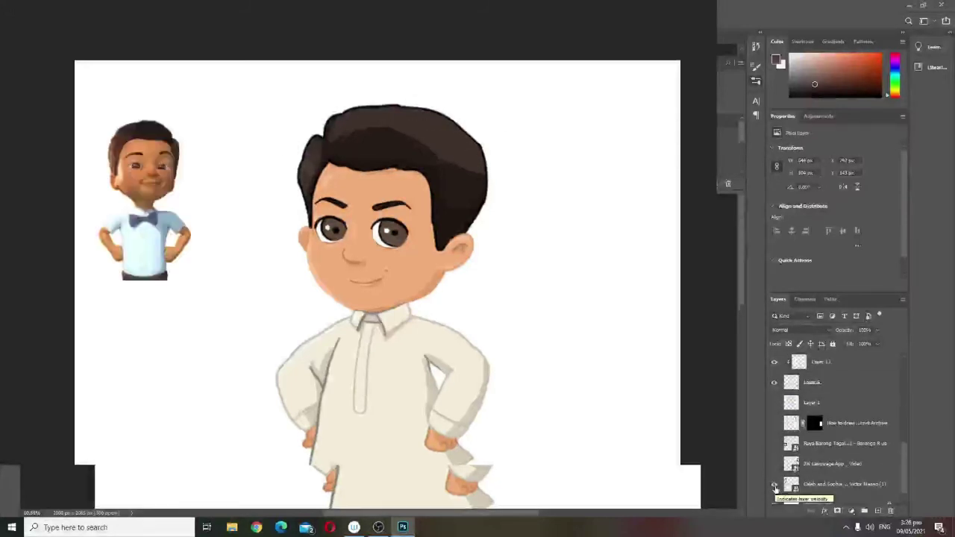
click(774, 485)
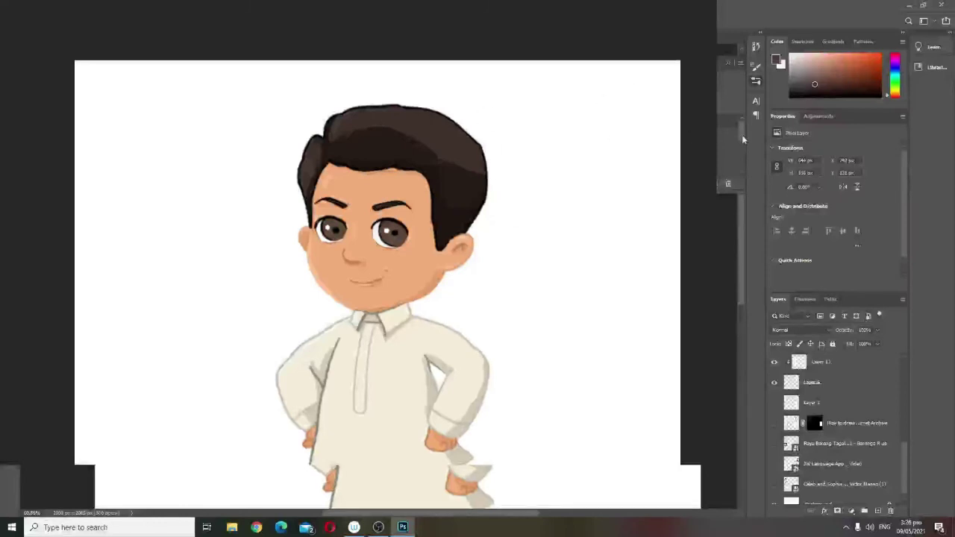
click(799, 77)
drag(485, 181, 480, 210)
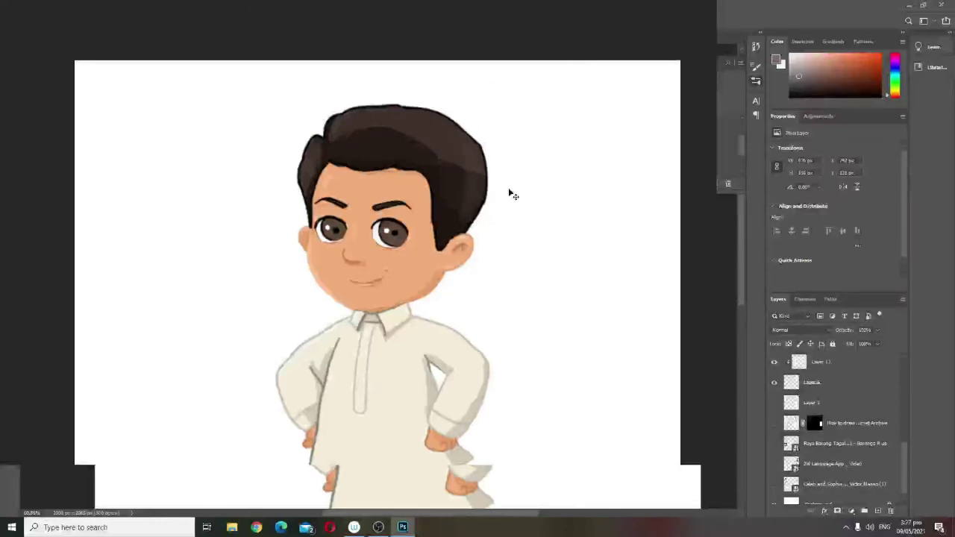
Add a new layer beneath the character's layers and paint a soft black ground shadow under both shoes
key(b)
key(ctrl+minus)
key(ctrl+minus)
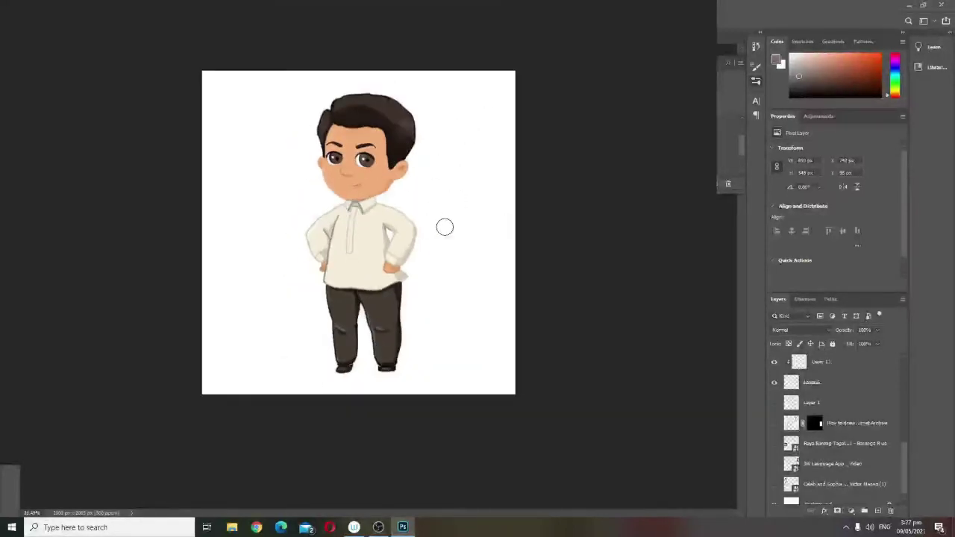
click(807, 402)
click(878, 511)
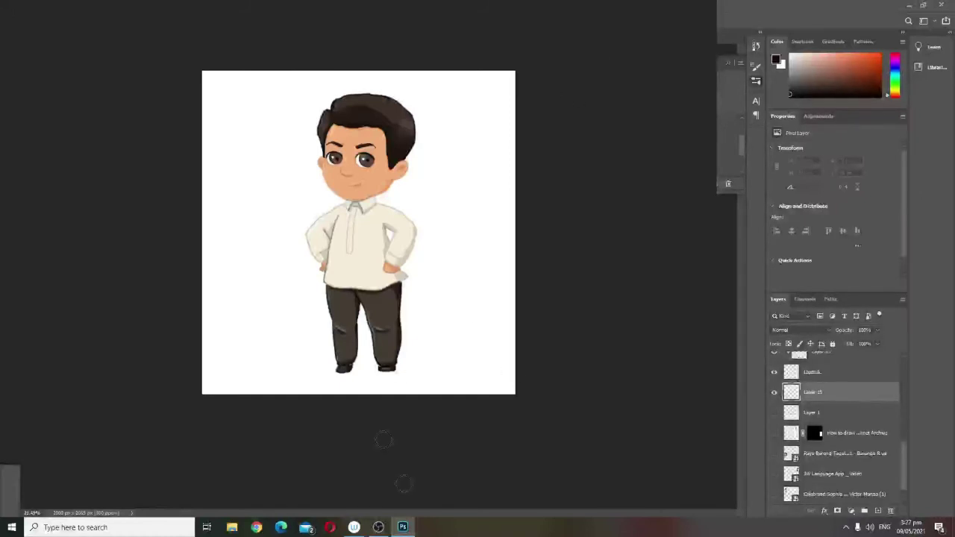
drag(344, 371, 399, 372)
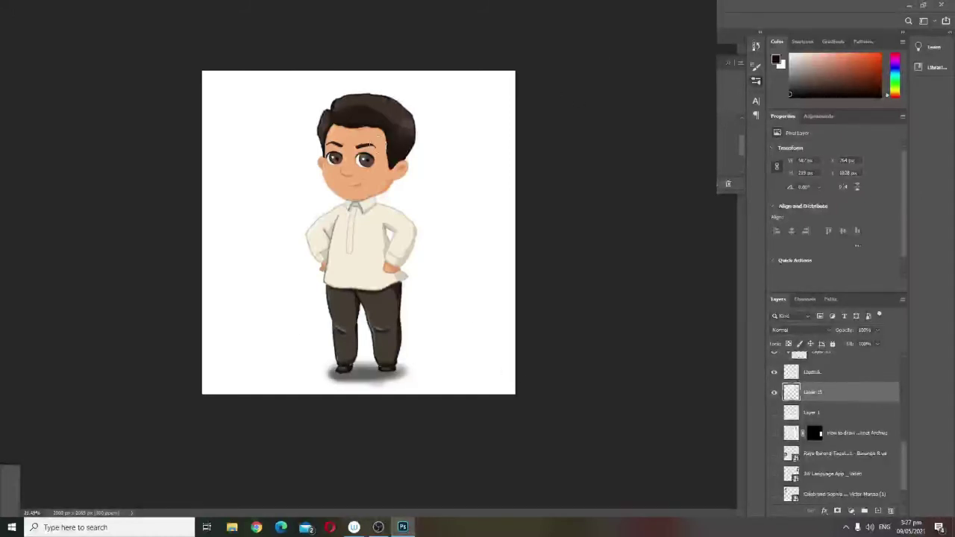
Merge the duplicated iris reflection layer down and lower the merged layer's opacity to 8%
key(ctrl+plus)
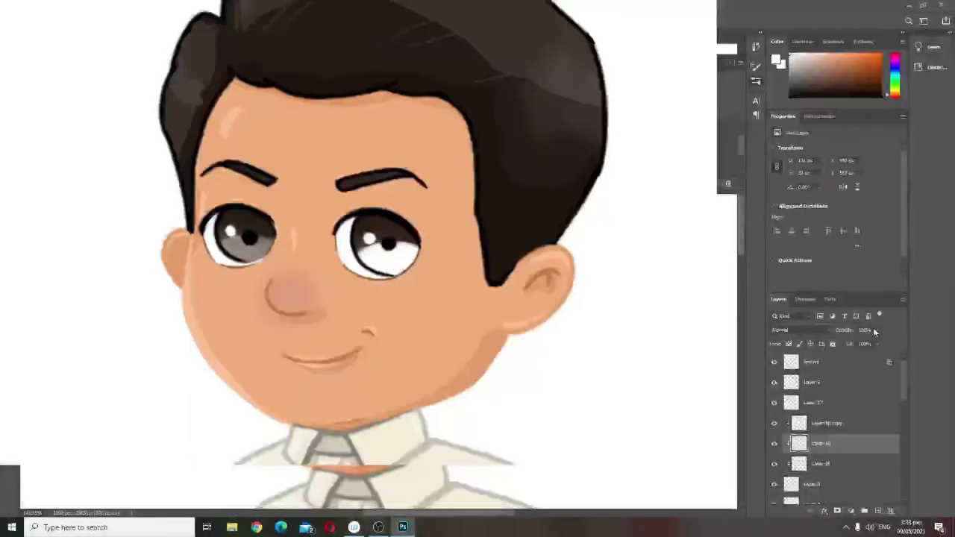
right_click(816, 423)
click(844, 293)
key(ctrl+z)
click(877, 330)
mouse_move(844, 342)
mouse_down()
mouse_move(913, 342)
mouse_move(835, 348)
mouse_up()
right_click(836, 423)
click(844, 293)
click(877, 330)
key(ctrl+0)
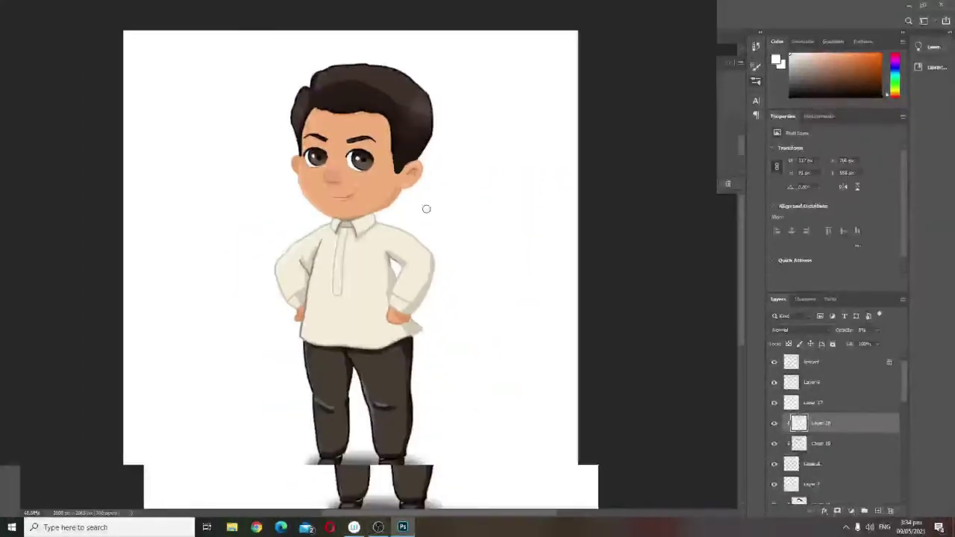
Select the hair's flat-colour layer
scroll(452, 199, down, 1)
scroll(450, 82, up, 4)
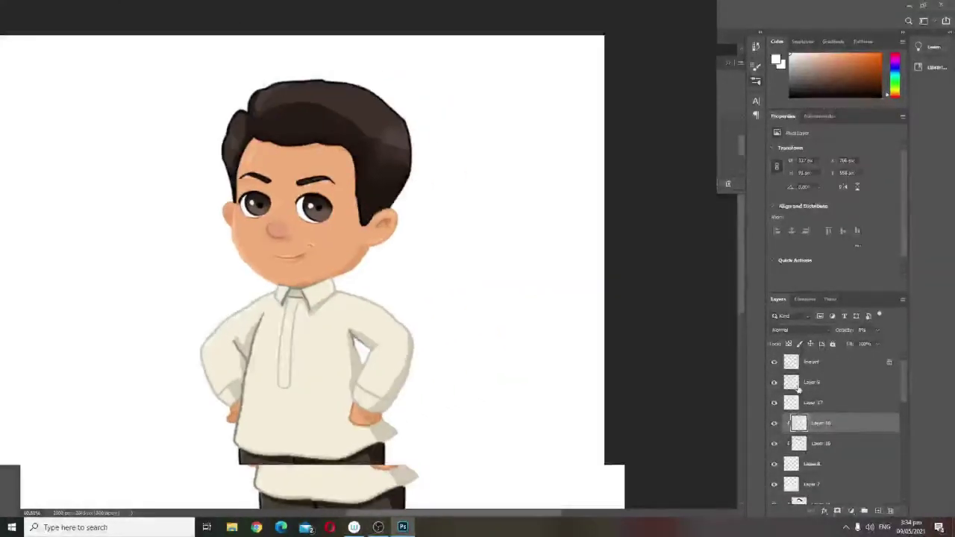
click(797, 383)
scroll(785, 447, down, 1)
ctrl+click(392, 148)
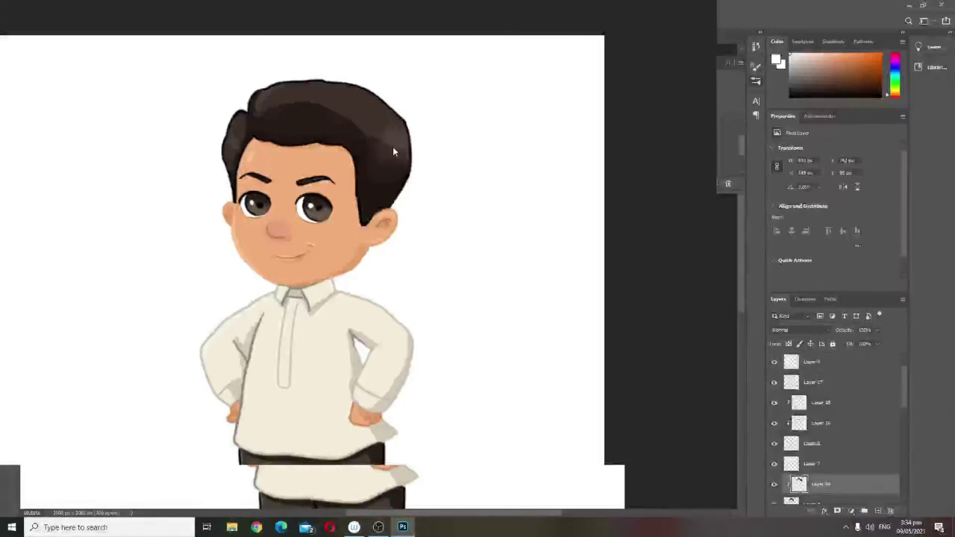
ctrl+click(388, 154)
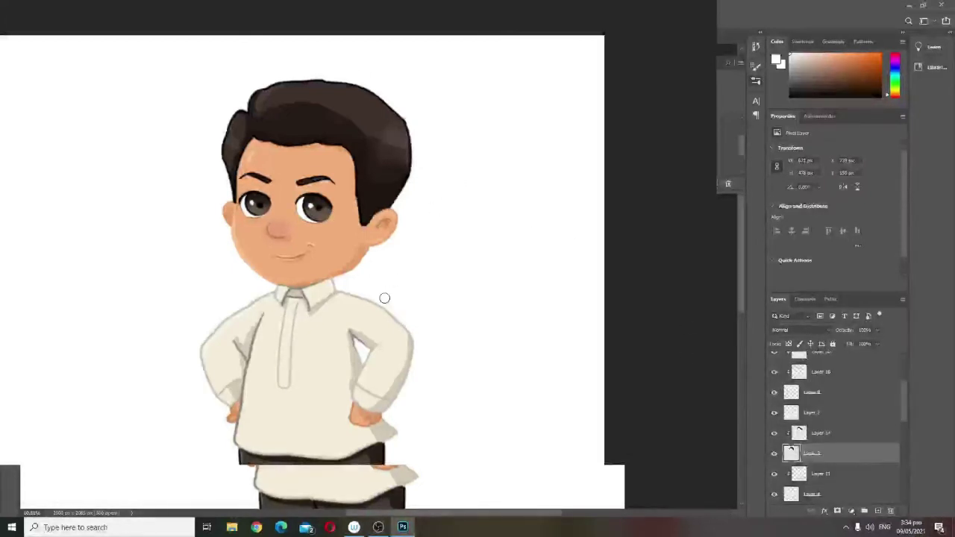
scroll(384, 298, down, 2)
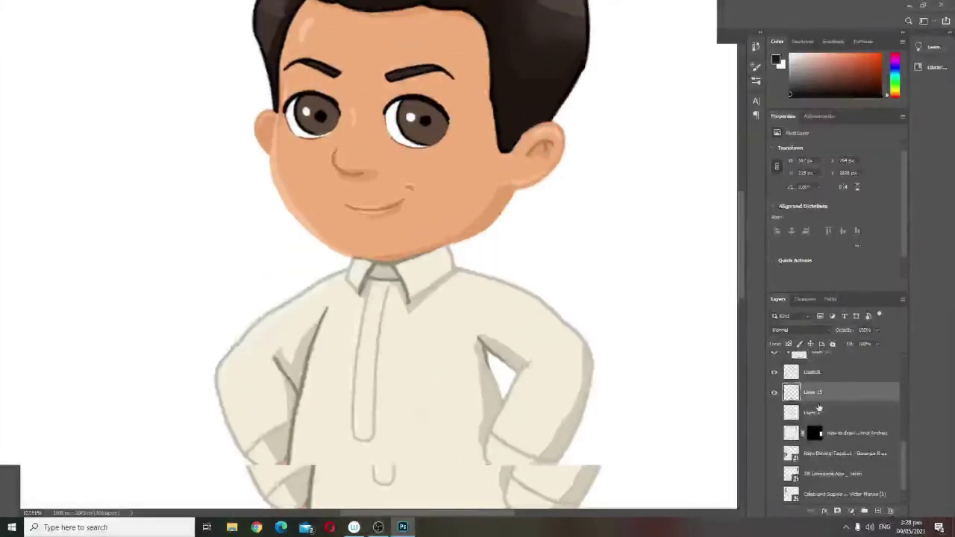
Select the clipped skin-shading layer, pick a soft pink and tint the nose with a gentle blush
click(821, 432)
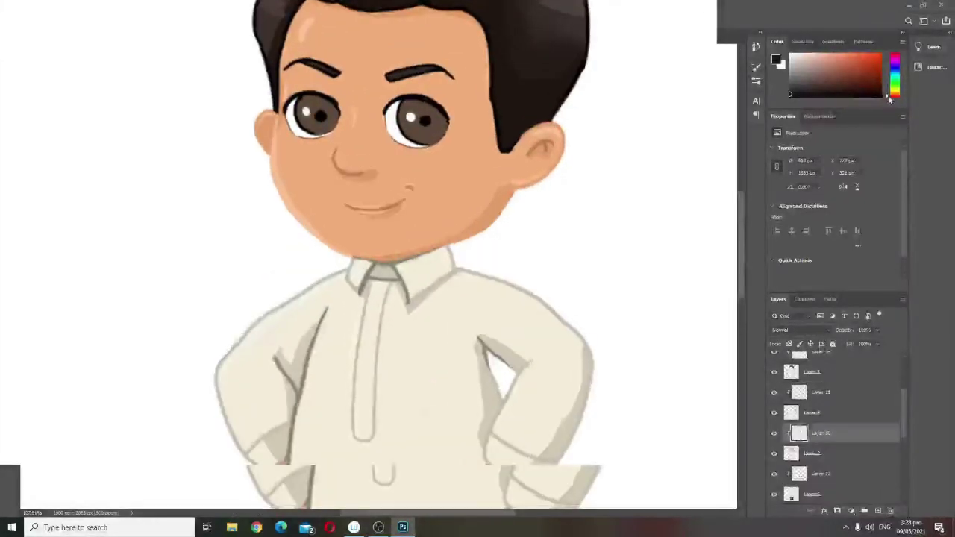
click(894, 97)
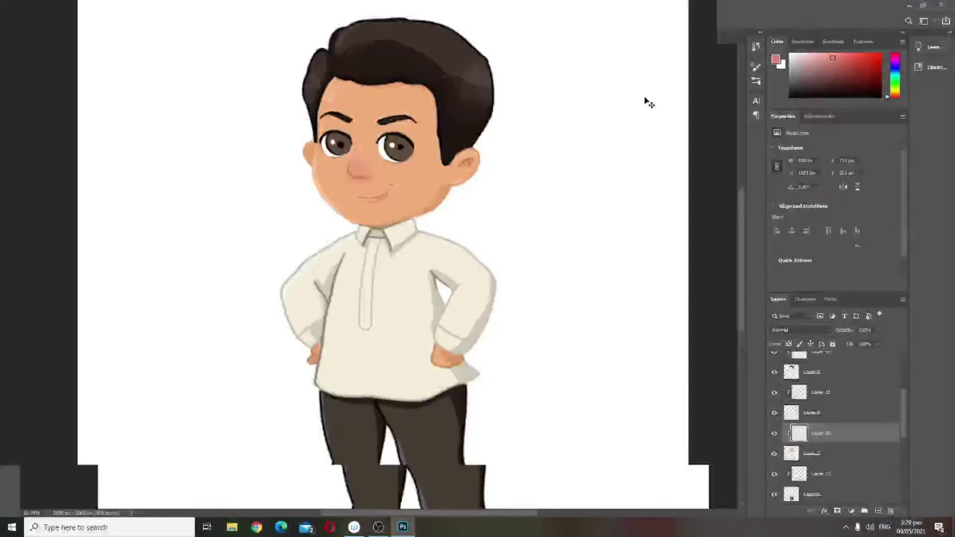
scroll(362, 176, up, 8)
right_click(518, 179)
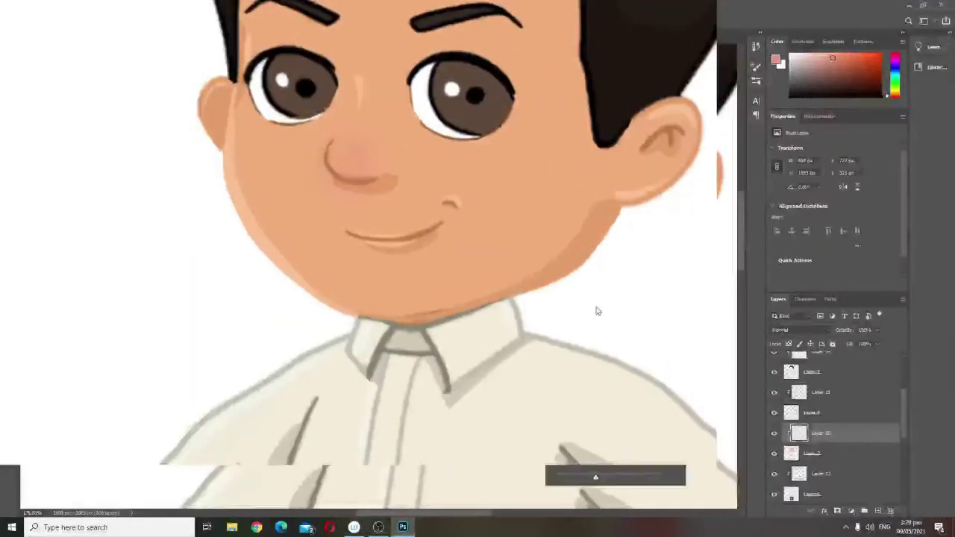
click(888, 96)
scroll(508, 226, down, 8)
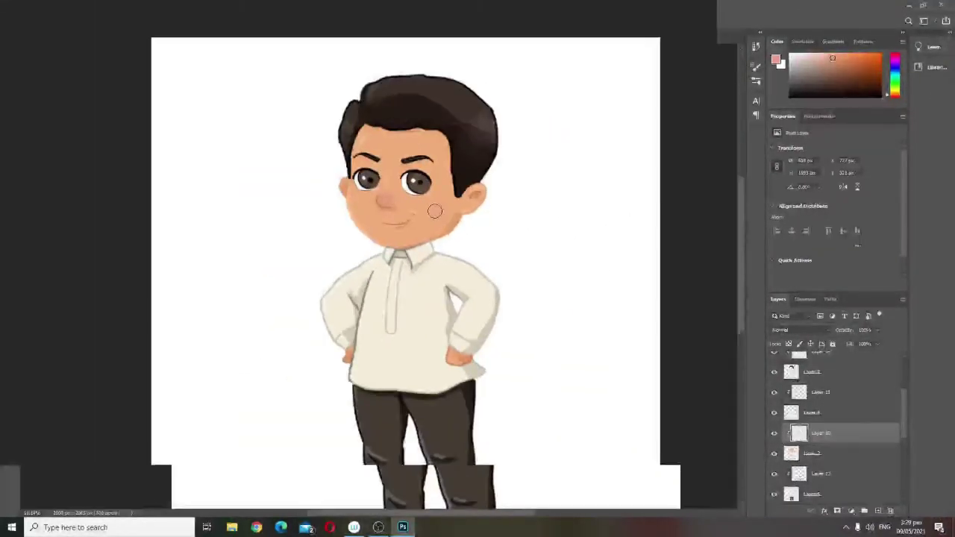
scroll(440, 220, up, 4)
scroll(453, 270, down, 4)
scroll(452, 231, up, 4)
scroll(814, 420, up, 3)
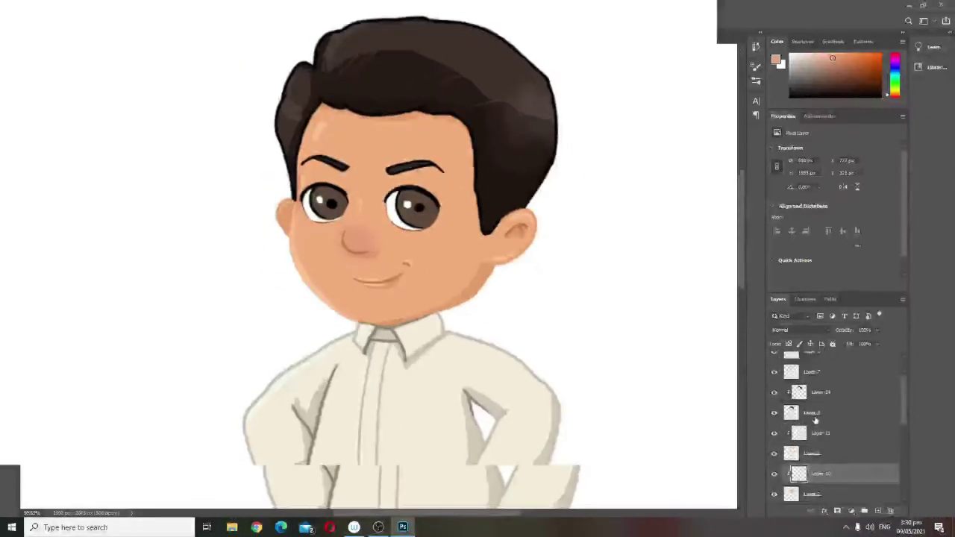
Add a new layer clipped to the irises' flat-colour layer and sample the iris brown
click(811, 383)
click(812, 406)
key(ctrl+shift+alt+n)
alt+click(821, 412)
scroll(399, 208, up, 3)
alt+click(452, 218)
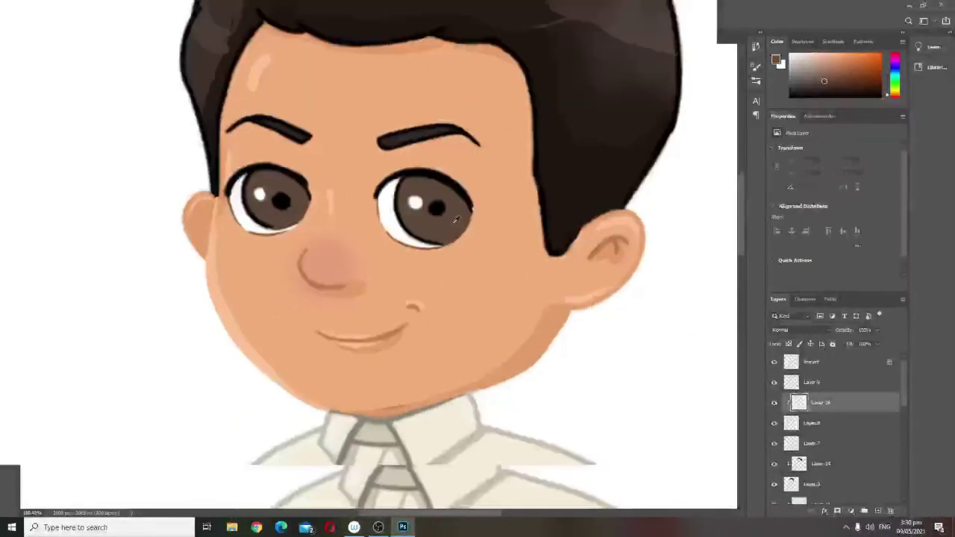
Choose darker browns and softly shade the upper part of both irises
click(829, 88)
mouse_move(501, 218)
mouse_down()
mouse_move(425, 179)
mouse_move(355, 191)
mouse_move(198, 179)
mouse_move(260, 192)
mouse_move(297, 184)
mouse_up()
click(833, 88)
drag(485, 202, 417, 185)
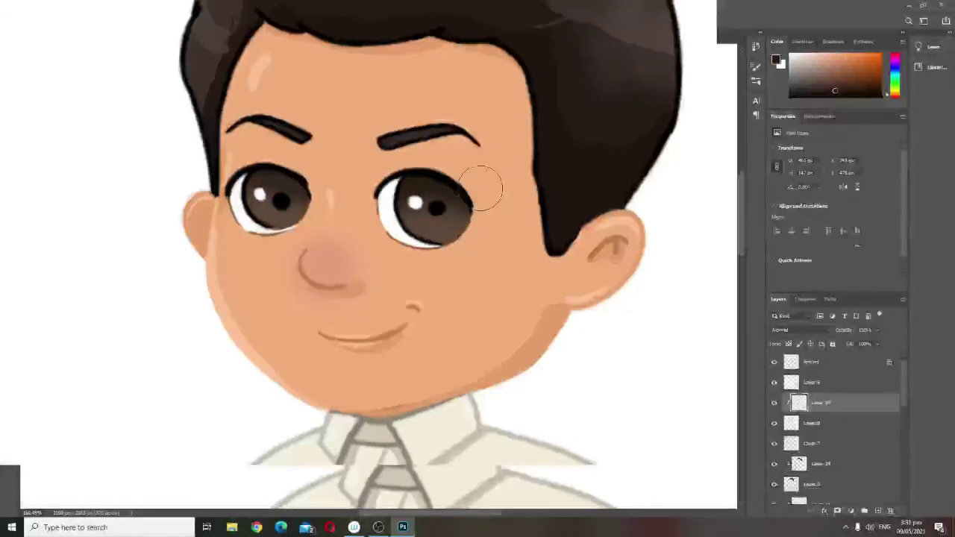
drag(274, 182, 325, 194)
Add another layer above the iris shading, reselect the iris-shading layer and sample white from the eye's highlight
scroll(407, 269, down, 4)
scroll(407, 257, up, 3)
click(878, 511)
scroll(395, 233, up, 8)
alt+click(809, 413)
click(822, 422)
scroll(587, 310, down, 7)
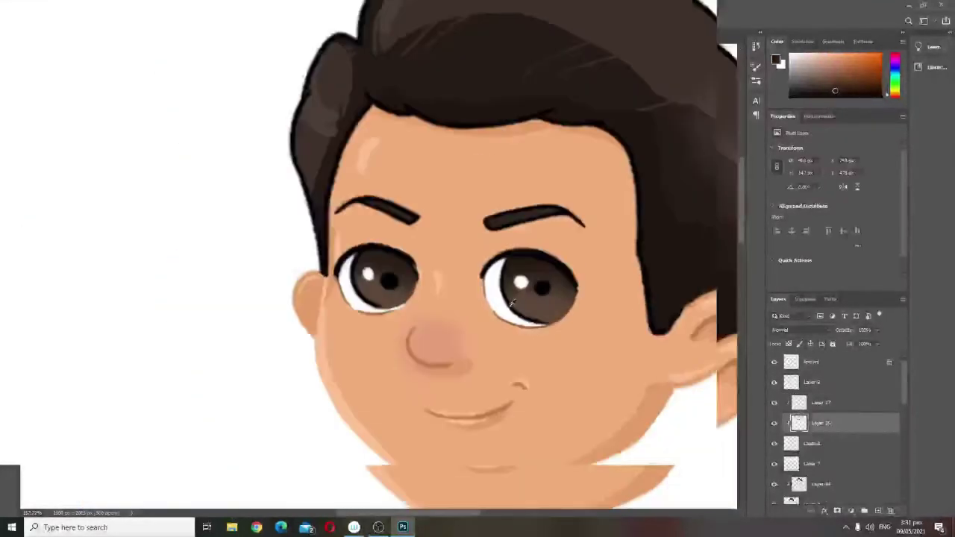
alt+click(519, 284)
mouse_move(511, 299)
mouse_down()
mouse_move(561, 307)
mouse_move(549, 324)
mouse_move(456, 281)
mouse_up()
key(ctrl+z)
key(ctrl+z)
key(ctrl+z)
mouse_move(362, 260)
mouse_down()
mouse_move(366, 281)
mouse_move(403, 288)
mouse_up()
key(ctrl+z)
drag(414, 246, 367, 274)
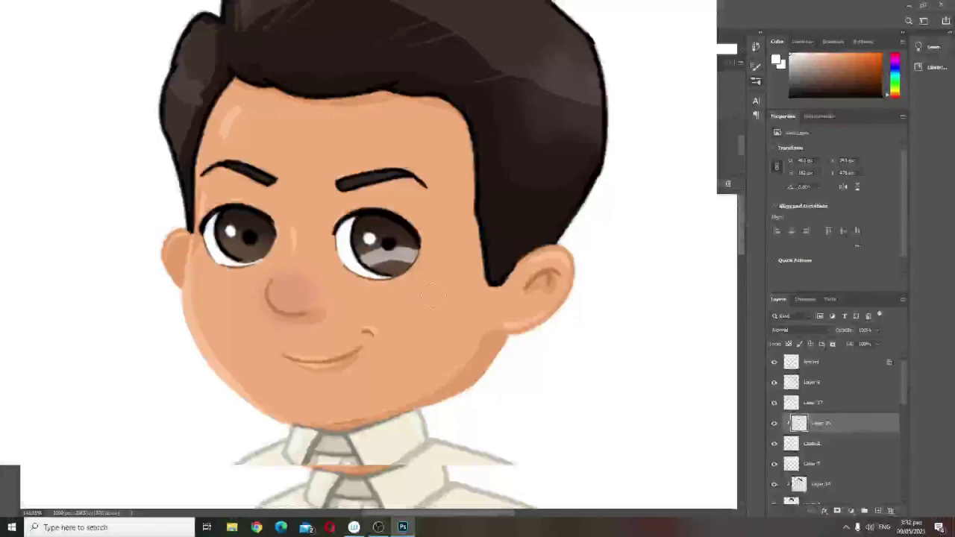
key(ctrl+z)
key(ctrl+z)
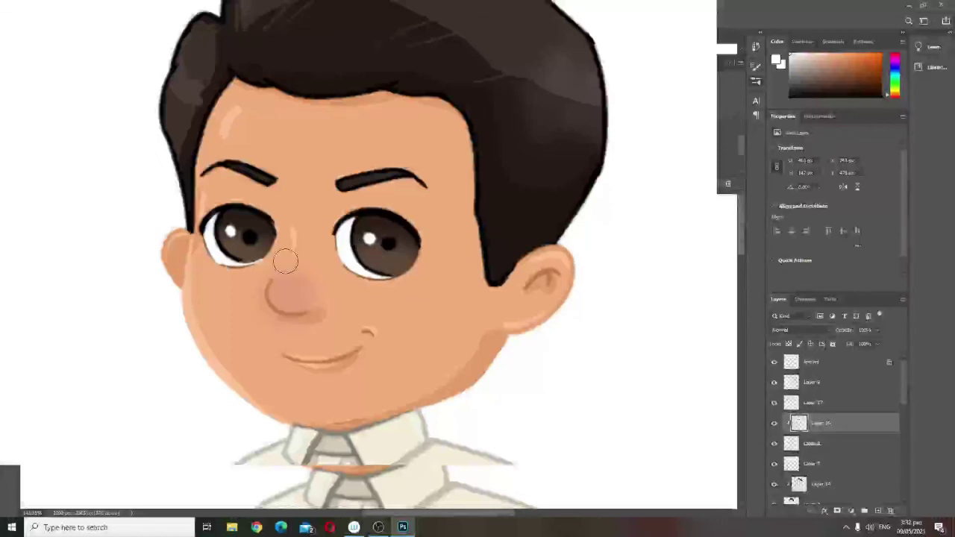
Add a new clipped layer above the iris shading and paint a white reflection across the right iris's lower part
click(878, 511)
alt+click(802, 433)
mouse_move(415, 252)
mouse_down()
mouse_move(367, 258)
mouse_move(418, 256)
mouse_move(373, 268)
mouse_up()
key(ctrl+z)
mouse_move(378, 275)
mouse_down()
mouse_move(405, 286)
mouse_move(372, 258)
mouse_up()
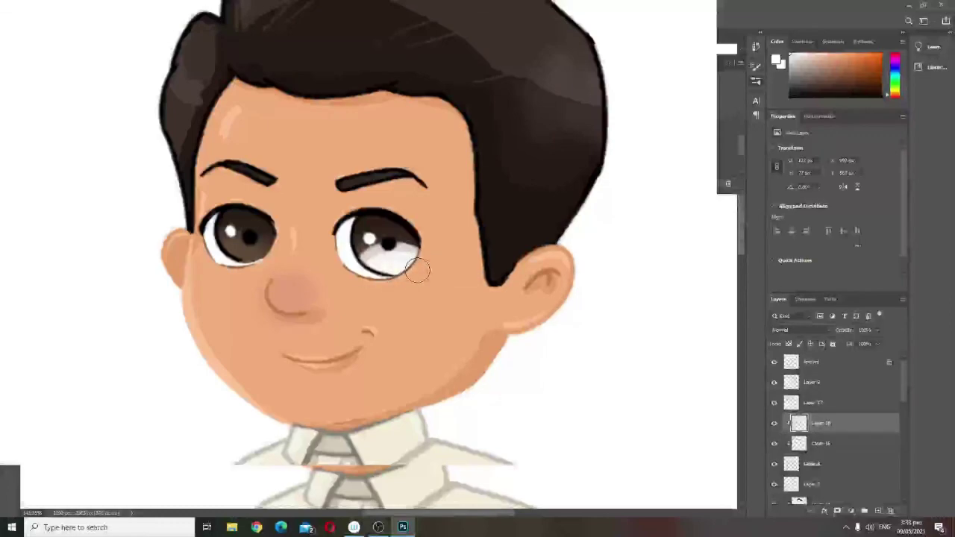